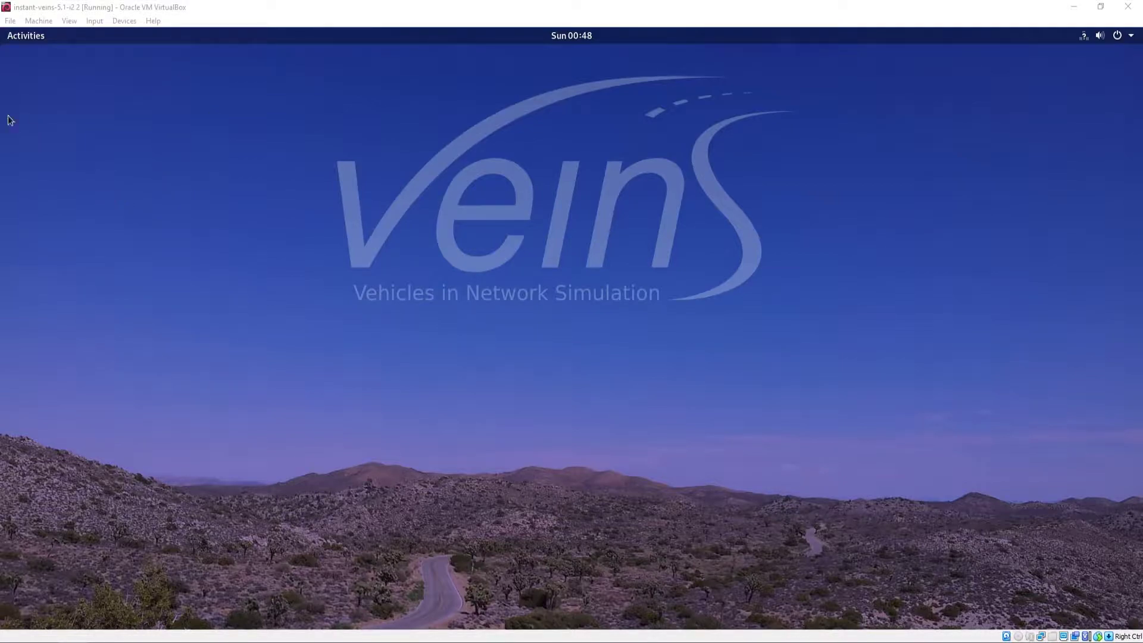
Switch to the Files app and create a folder named washingtondc on the Desktop.
{"action": "left_click", "coordinate": [20, 37]}
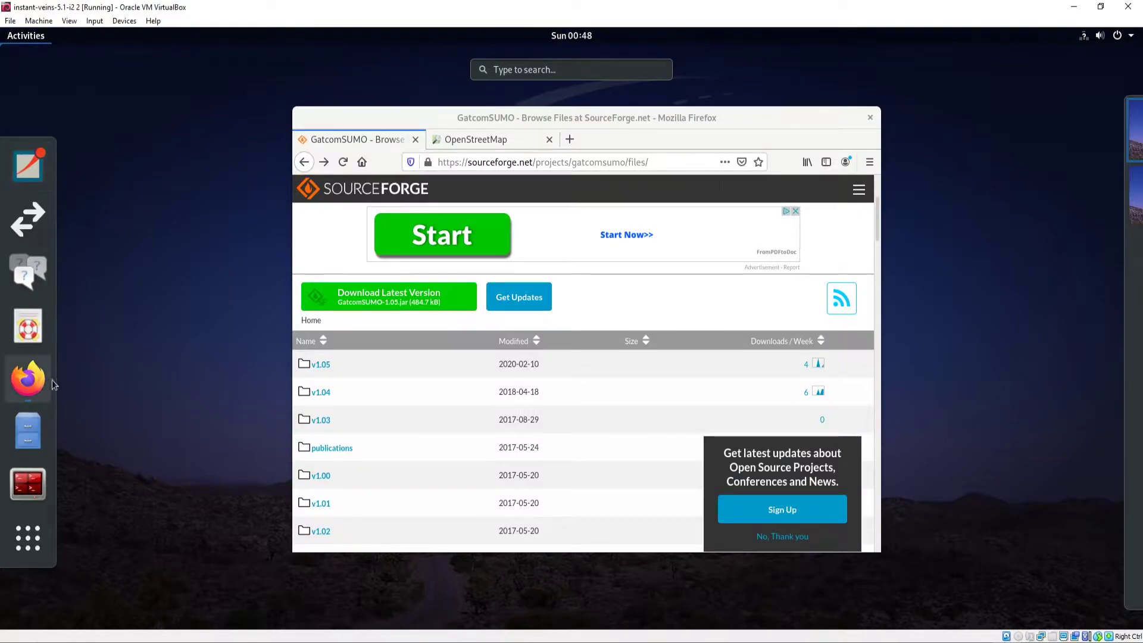
{"action": "left_click", "coordinate": [37, 435]}
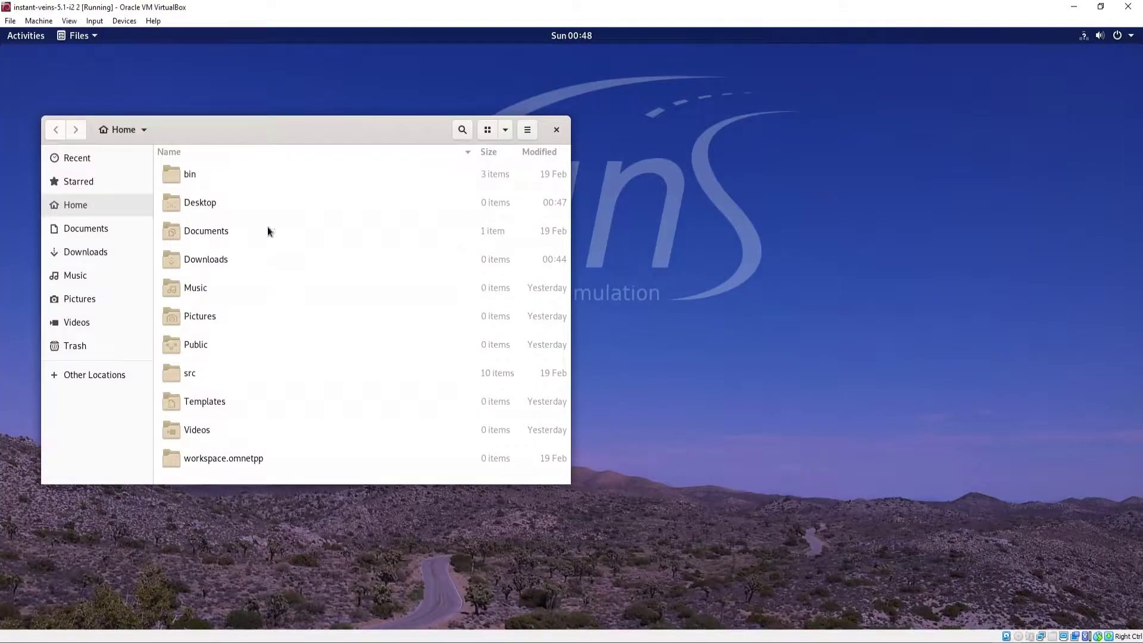
{"action": "double_click", "coordinate": [207, 200]}
{"action": "right_click", "coordinate": [314, 199]}
{"action": "left_click", "coordinate": [344, 205]}
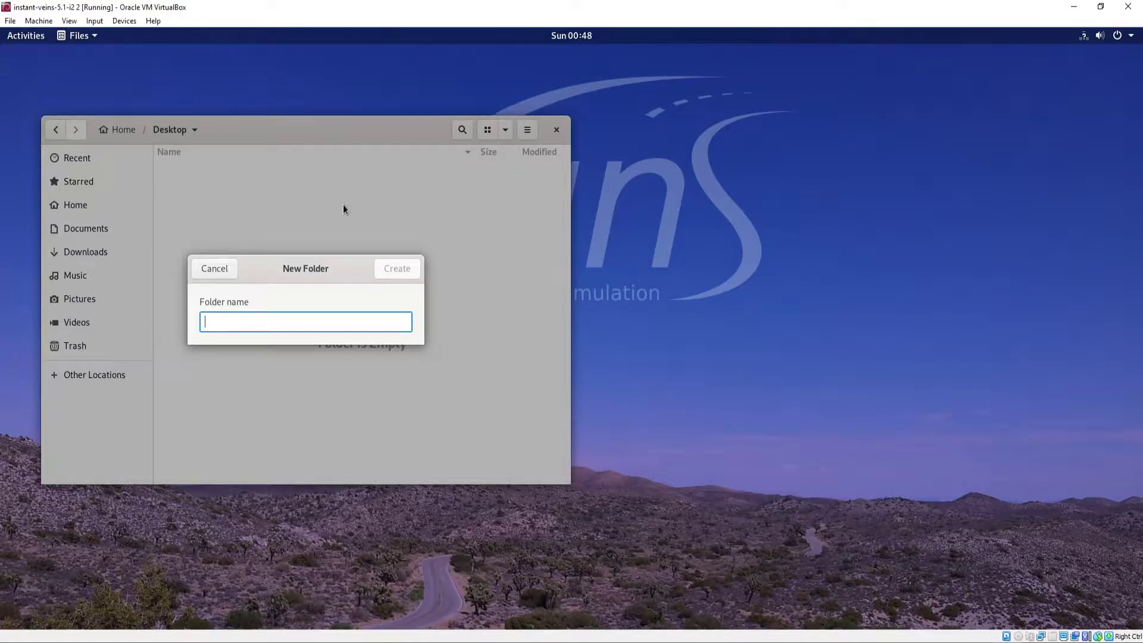
{"action": "type", "text": "washingtondc"}
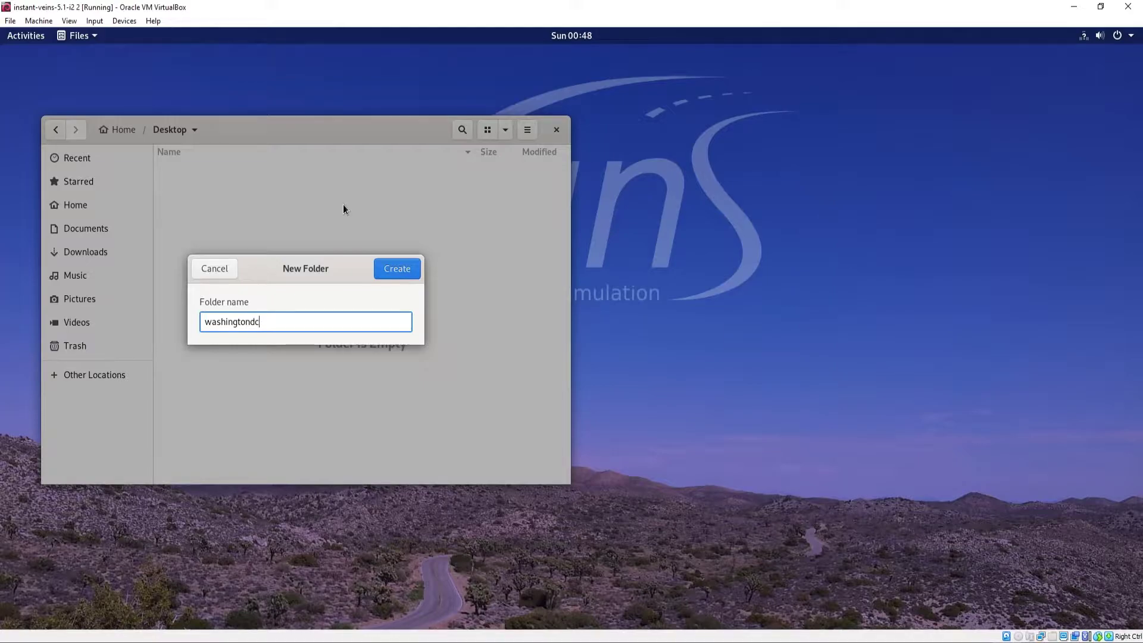
{"action": "key", "text": "Return"}
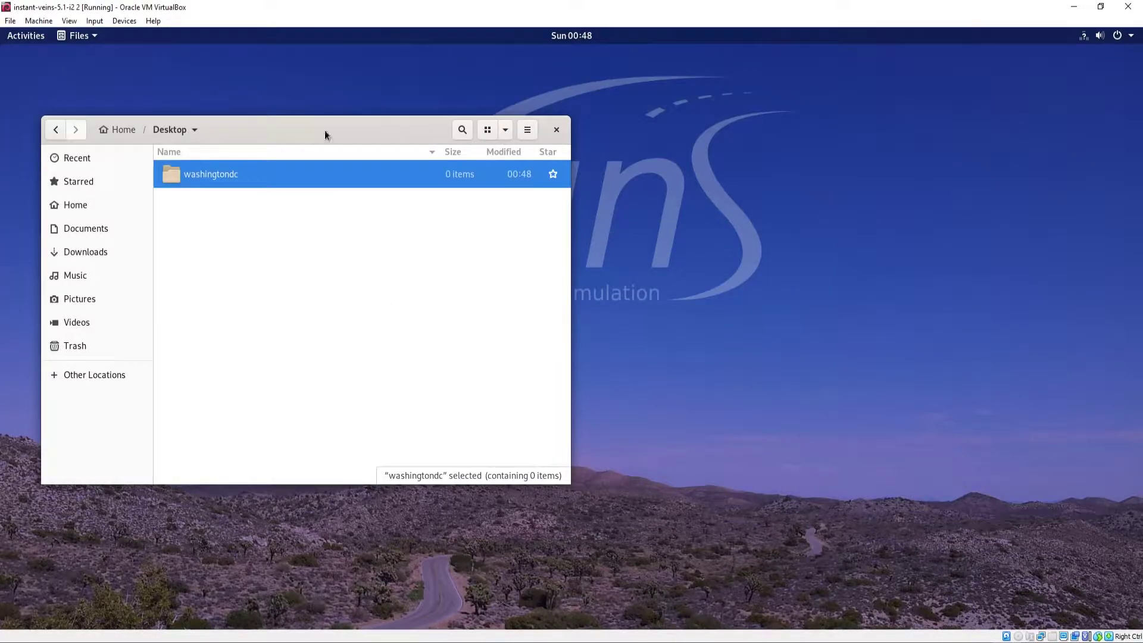
{"action": "left_click_drag", "start_coordinate": [325, 135], "coordinate": [634, 106]}
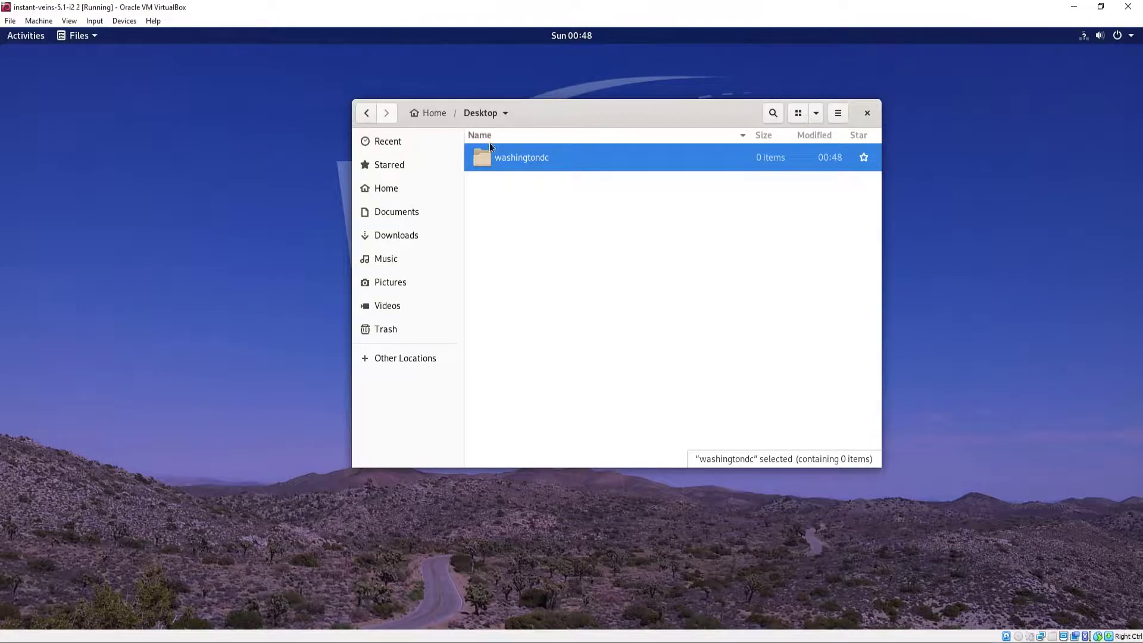
Switch to Firefox and open the file list of the GatcomSUMO project on SourceForge.
{"action": "left_click", "coordinate": [25, 37]}
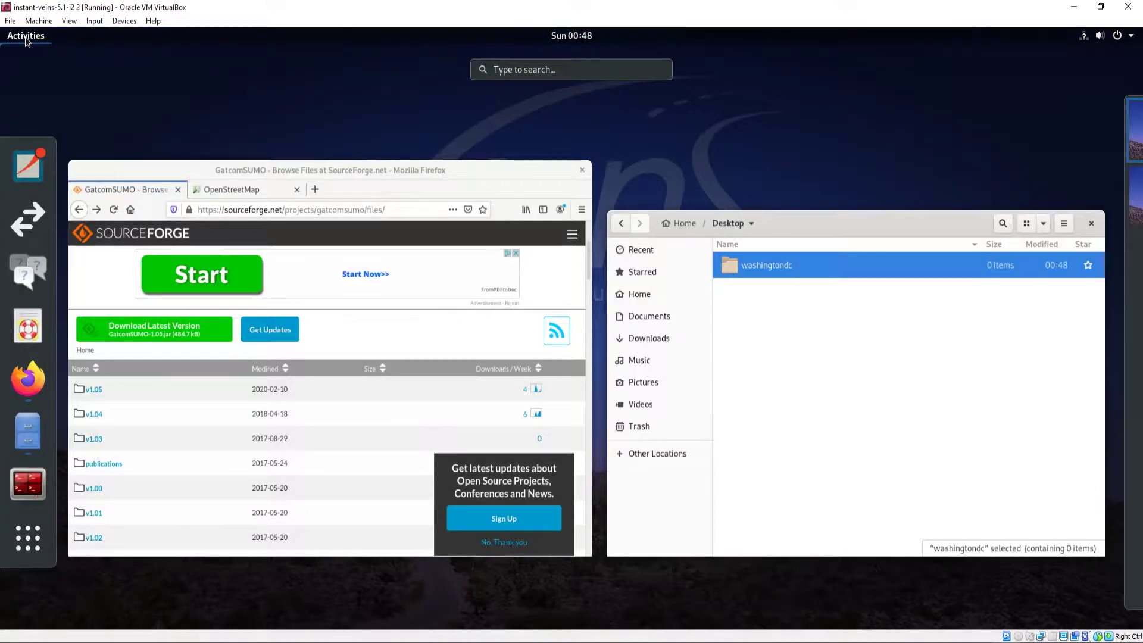
{"action": "left_click", "coordinate": [402, 170]}
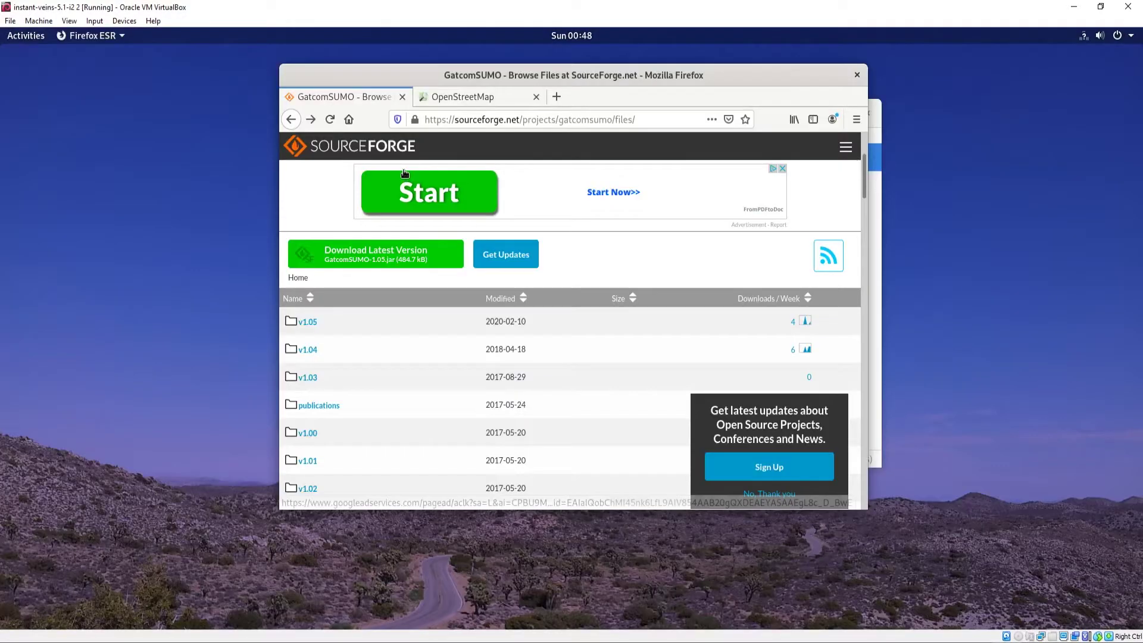
{"action": "double_click", "coordinate": [701, 75]}
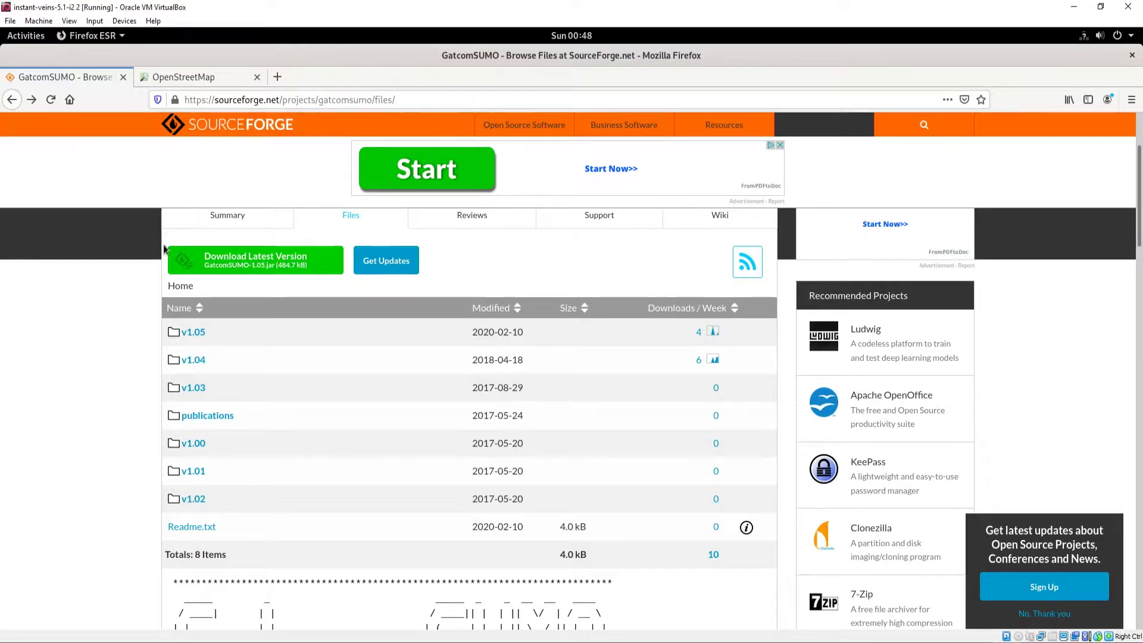
{"action": "scroll", "coordinate": [238, 250], "scroll_direction": "up", "scroll_amount": 2}
{"action": "left_click", "coordinate": [243, 288]}
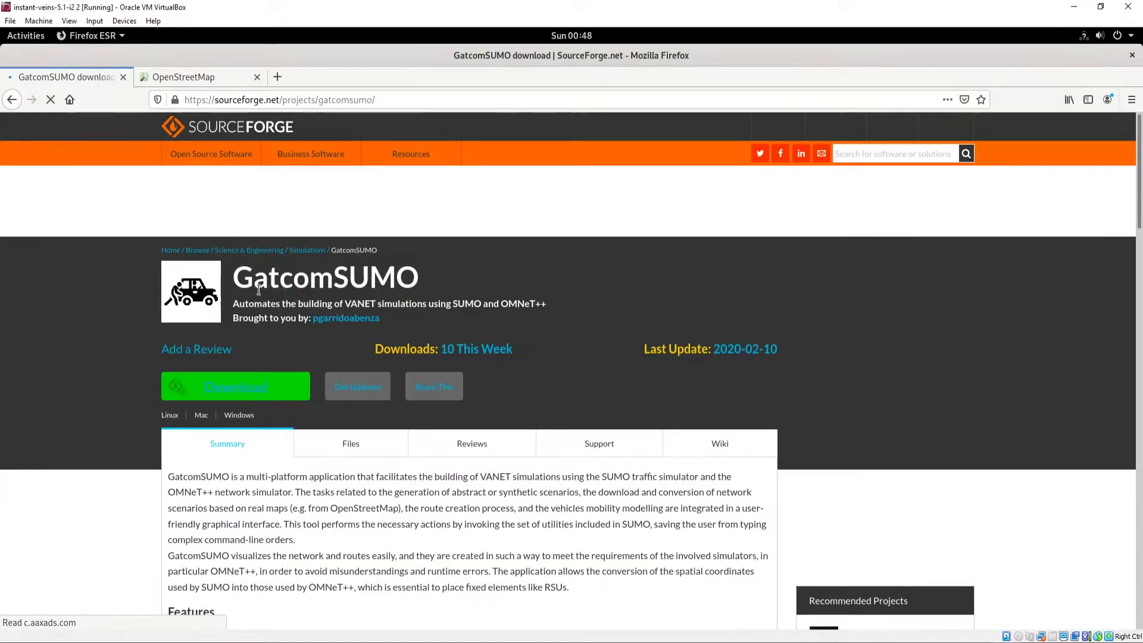
{"action": "left_click", "coordinate": [355, 448]}
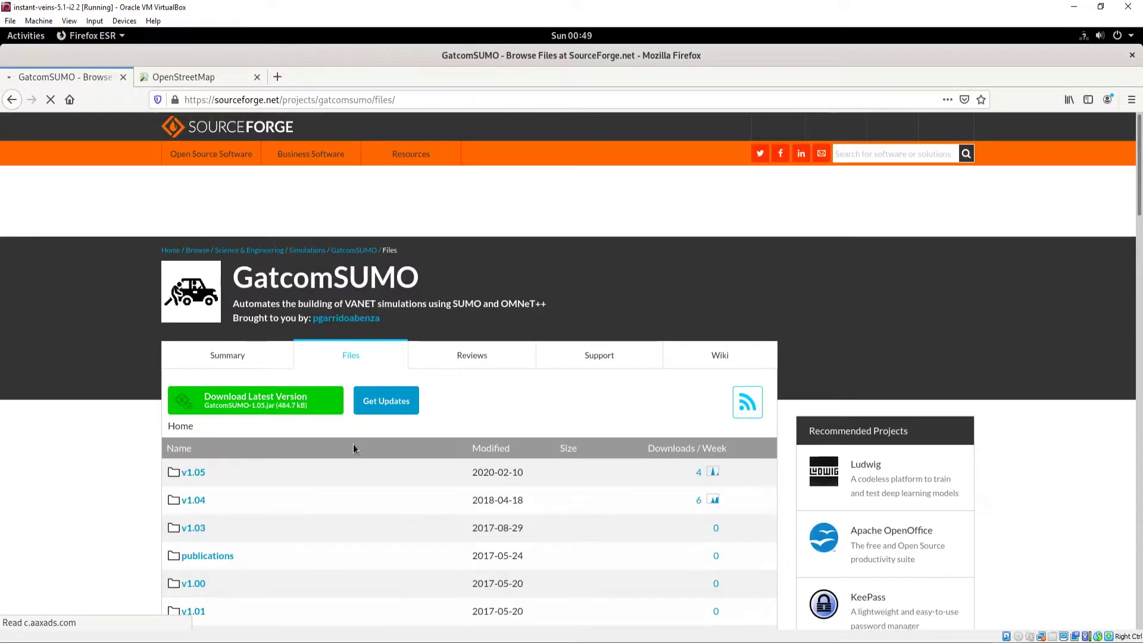
{"action": "scroll", "coordinate": [108, 323], "scroll_direction": "down", "scroll_amount": 3}
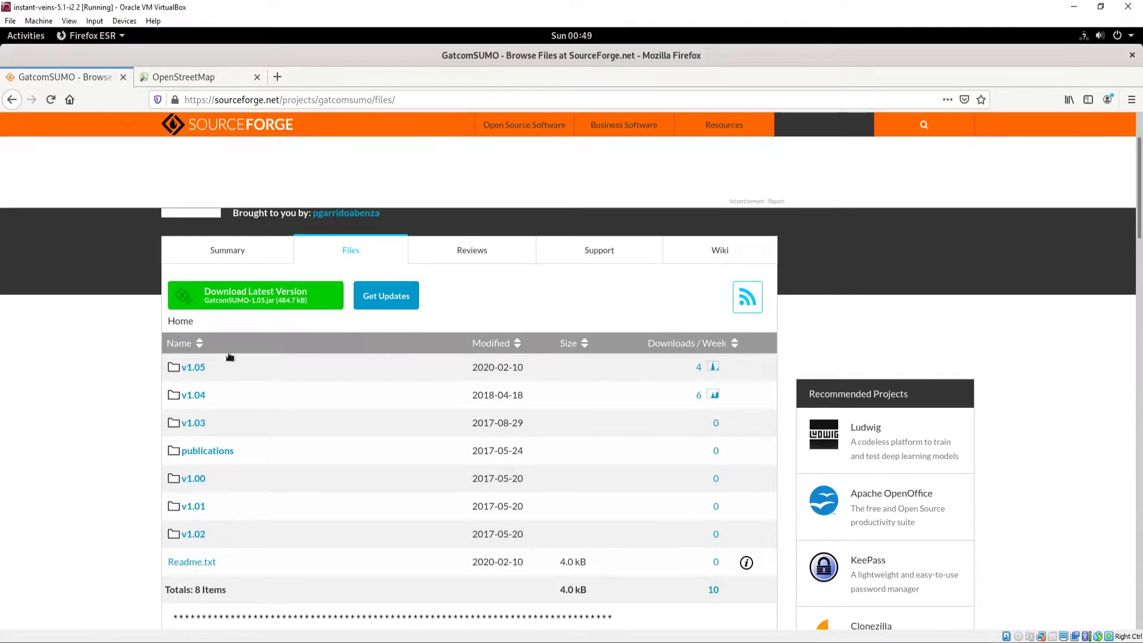
Download GatcomSUMO-1.04.jar from the v1.04 folder and save the file.
{"action": "left_click", "coordinate": [197, 400]}
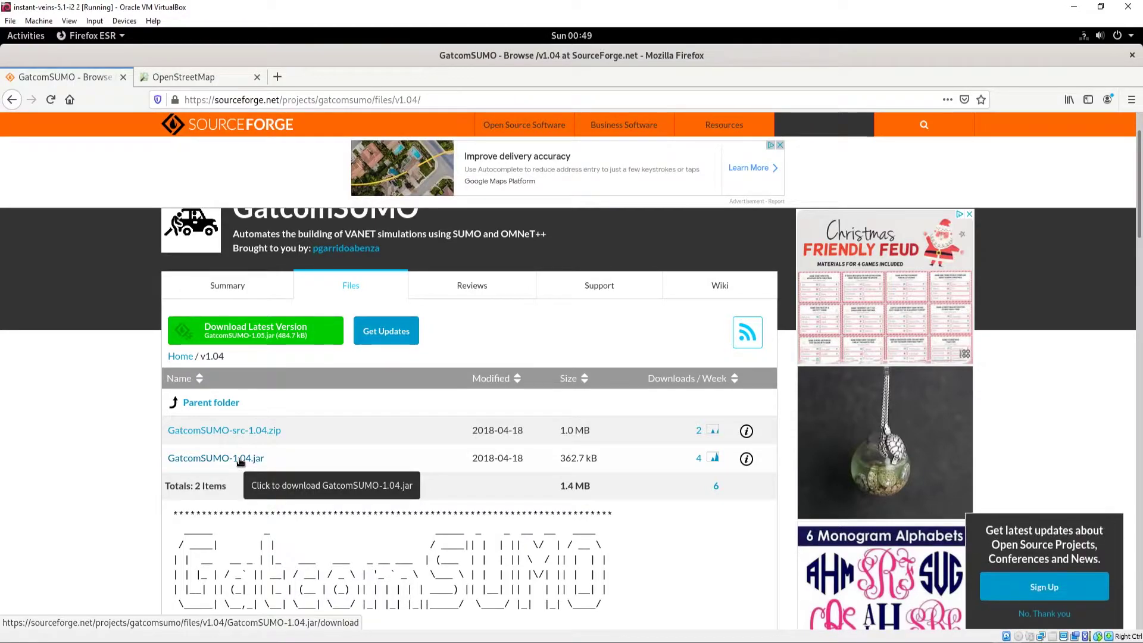
{"action": "left_click", "coordinate": [240, 460]}
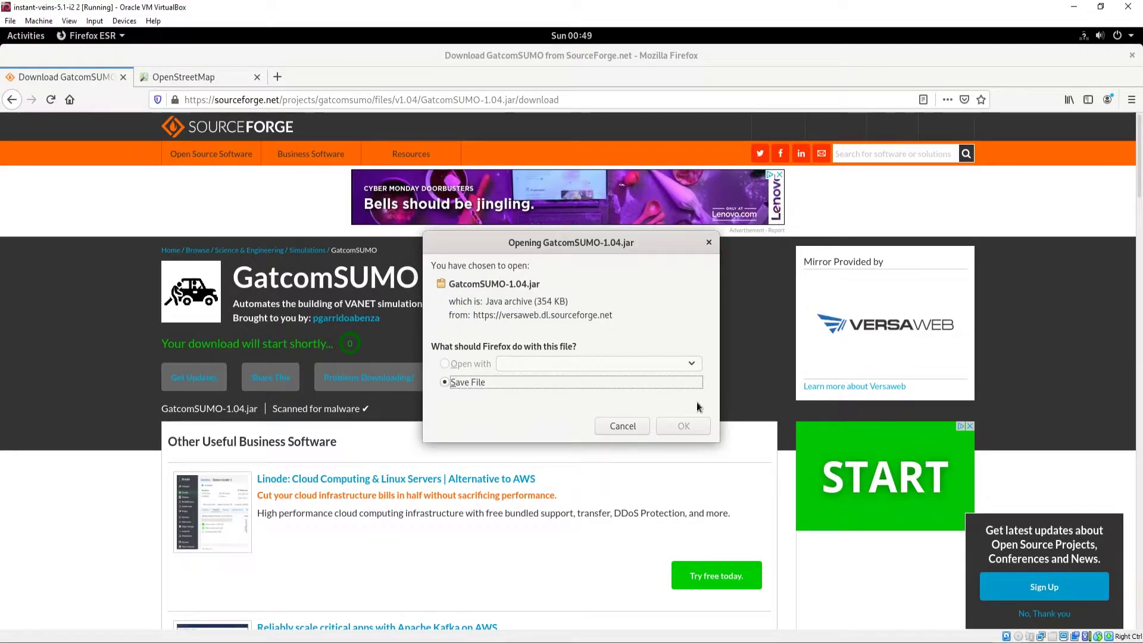
{"action": "left_click", "coordinate": [685, 424]}
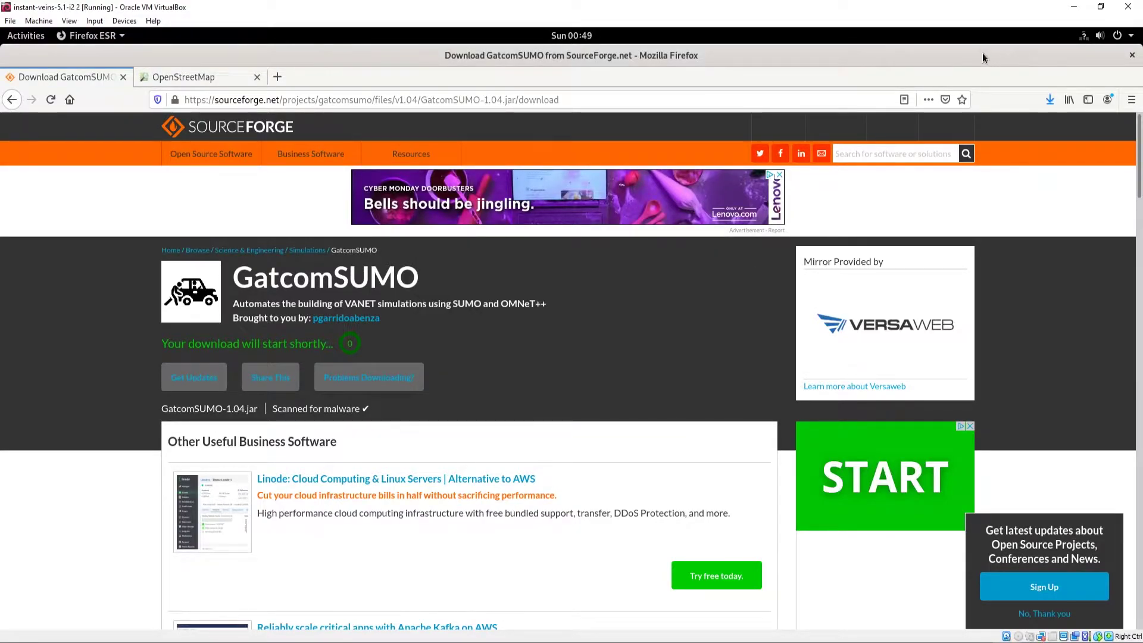
Minimize the browser and copy GatcomSUMO-1.04.jar from Downloads into the washingtondc folder on the Desktop.
{"action": "right_click", "coordinate": [952, 56]}
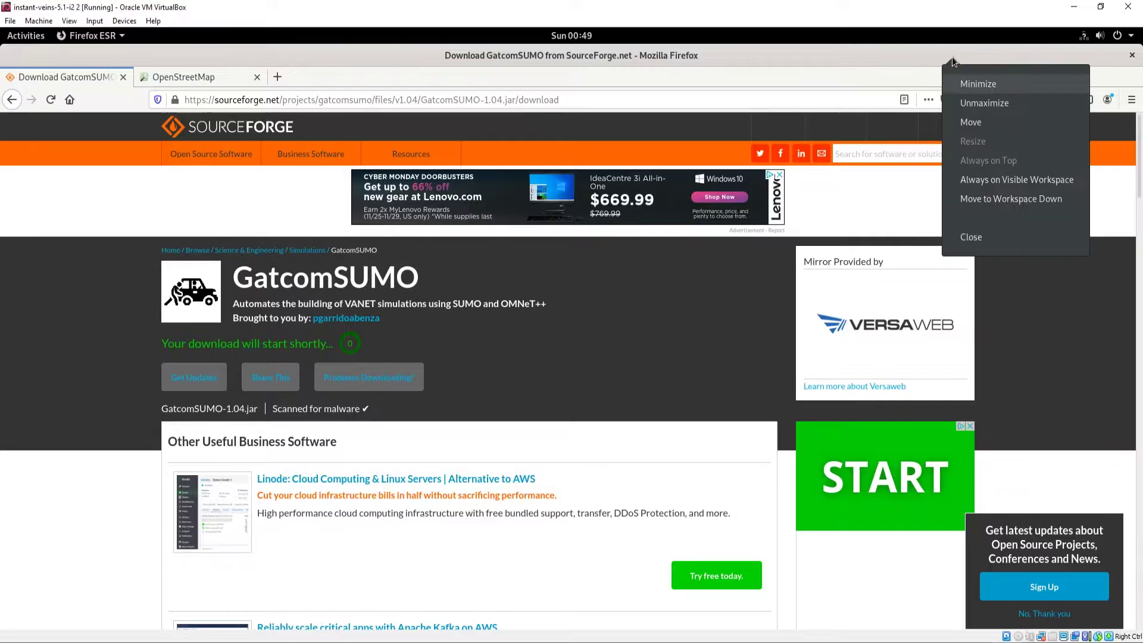
{"action": "left_click", "coordinate": [978, 84]}
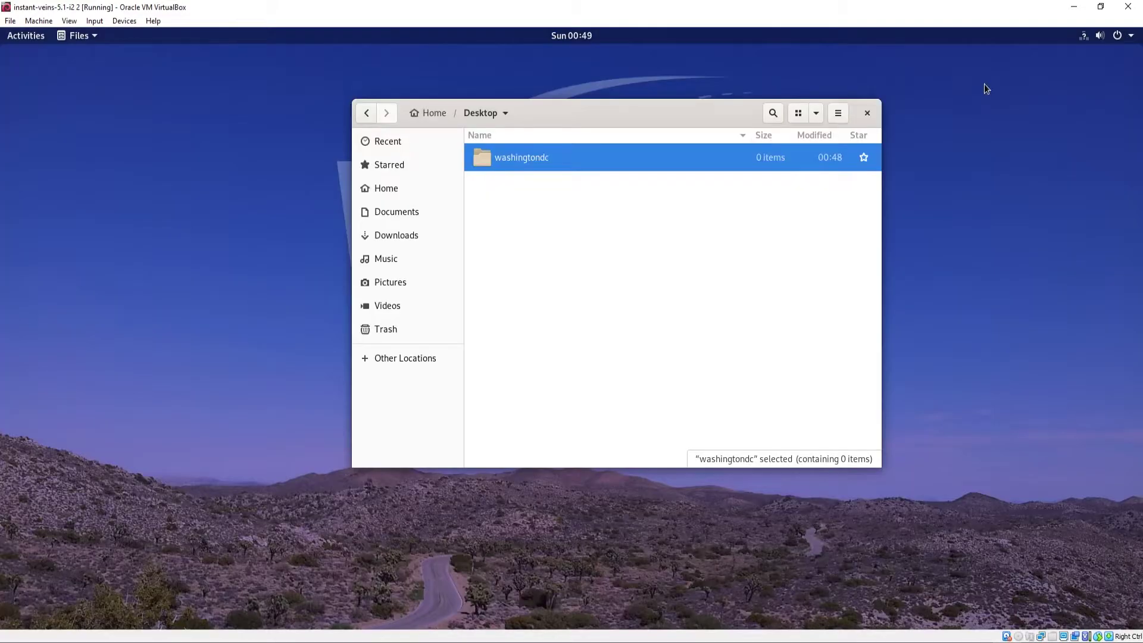
{"action": "left_click", "coordinate": [406, 234]}
{"action": "right_click", "coordinate": [530, 159]}
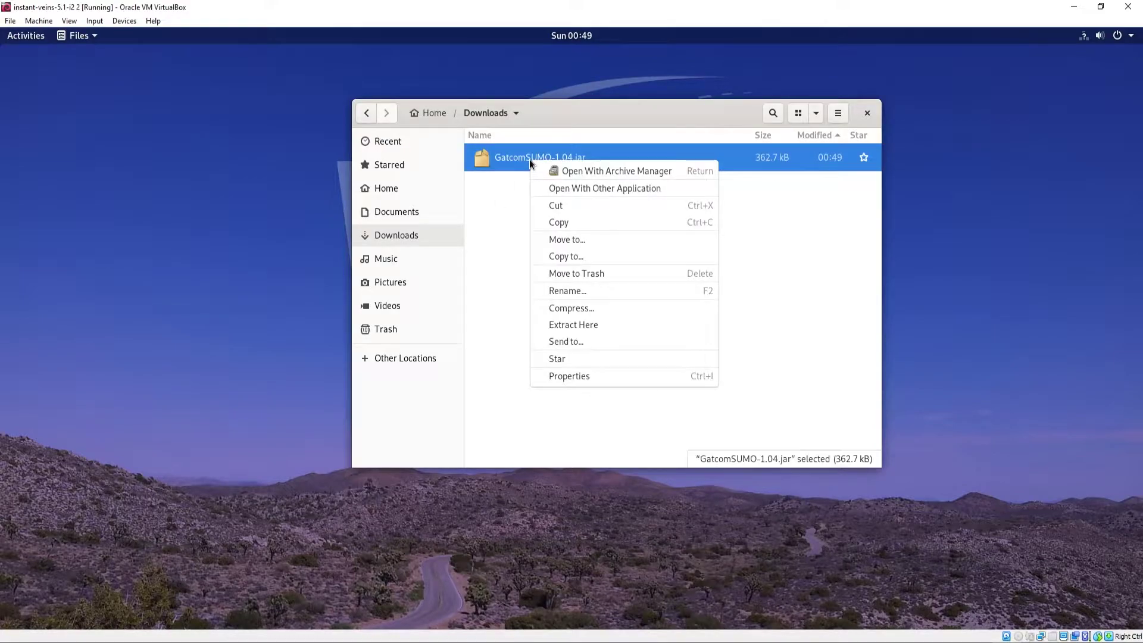
{"action": "left_click", "coordinate": [589, 220]}
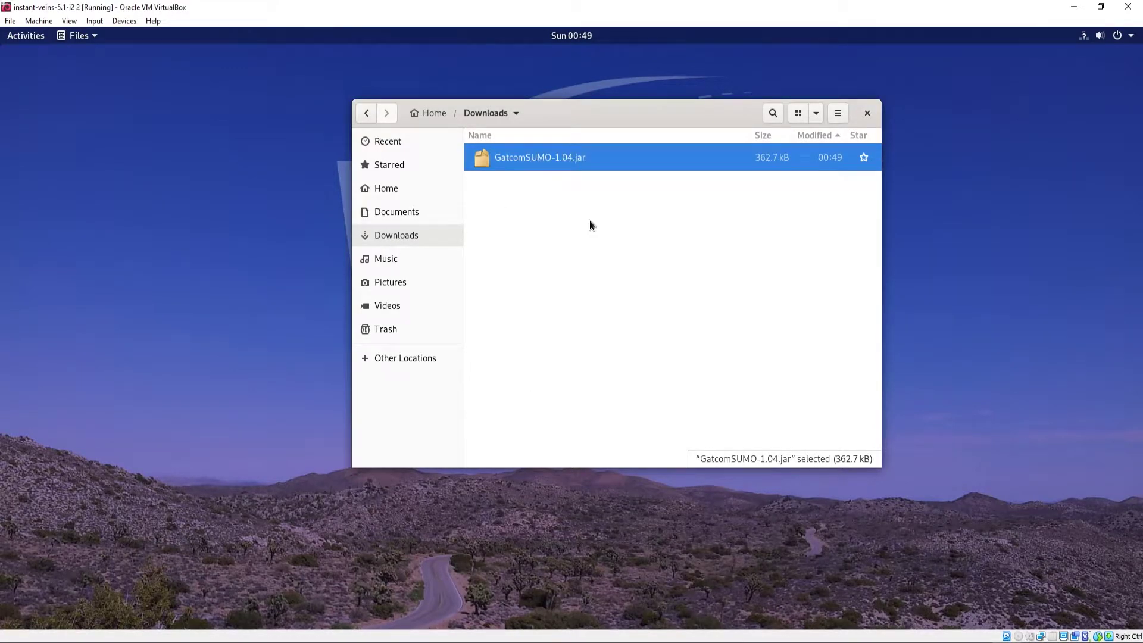
{"action": "left_click", "coordinate": [368, 114]}
{"action": "double_click", "coordinate": [519, 158]}
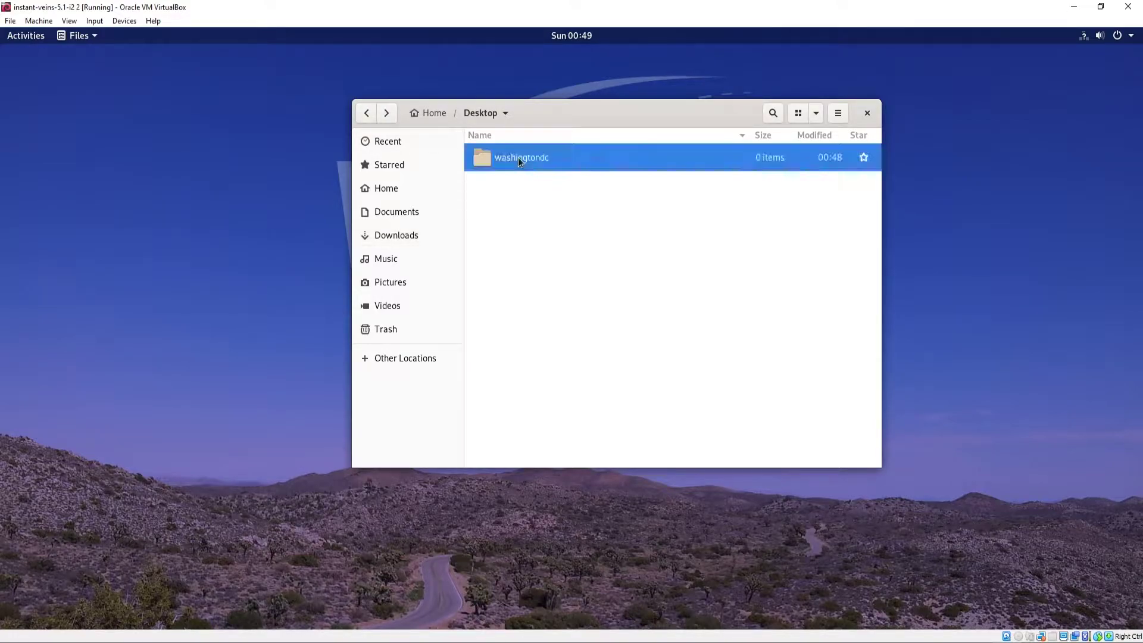
{"action": "right_click", "coordinate": [568, 171]}
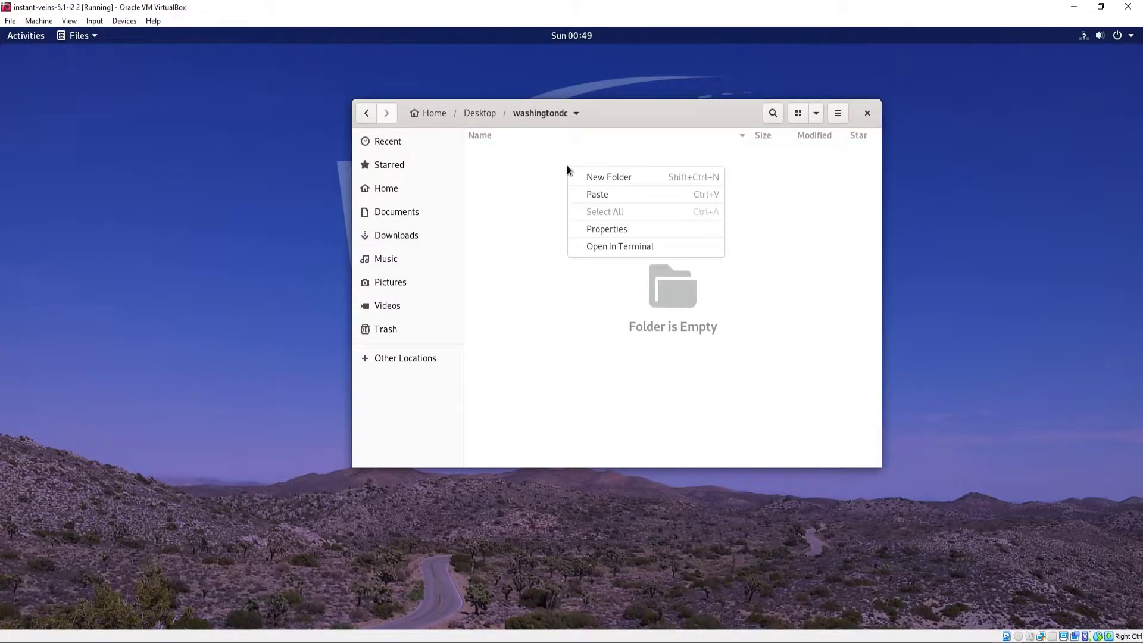
{"action": "left_click", "coordinate": [598, 192]}
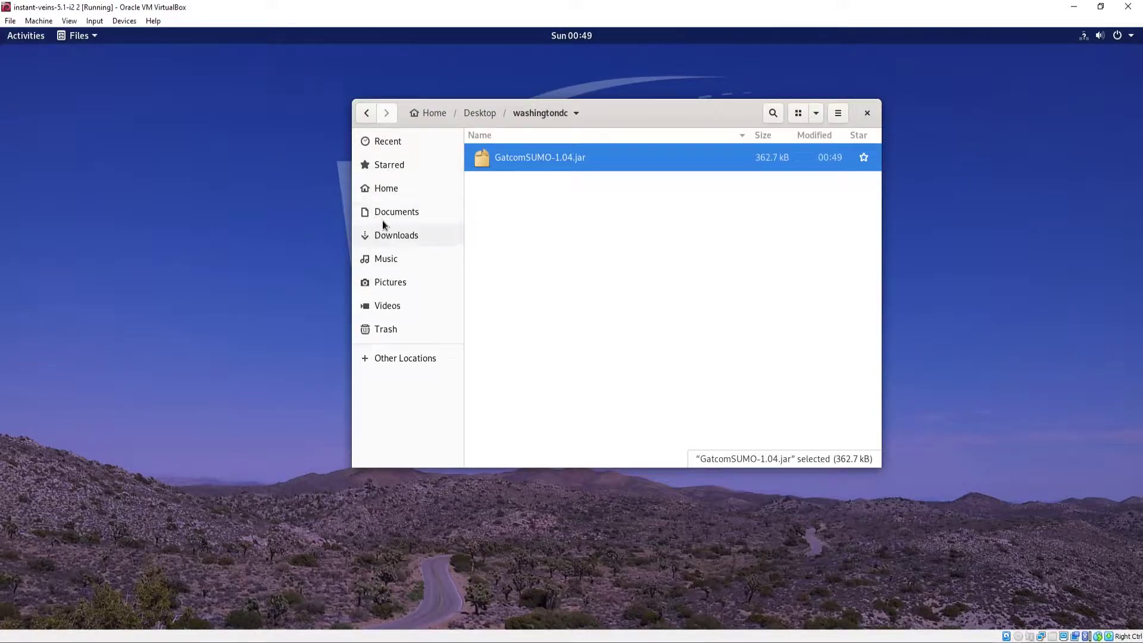
Copy the sumo-1.8.0 folder from the src folder in Home into Desktop/washingtondc.
{"action": "left_click", "coordinate": [388, 189]}
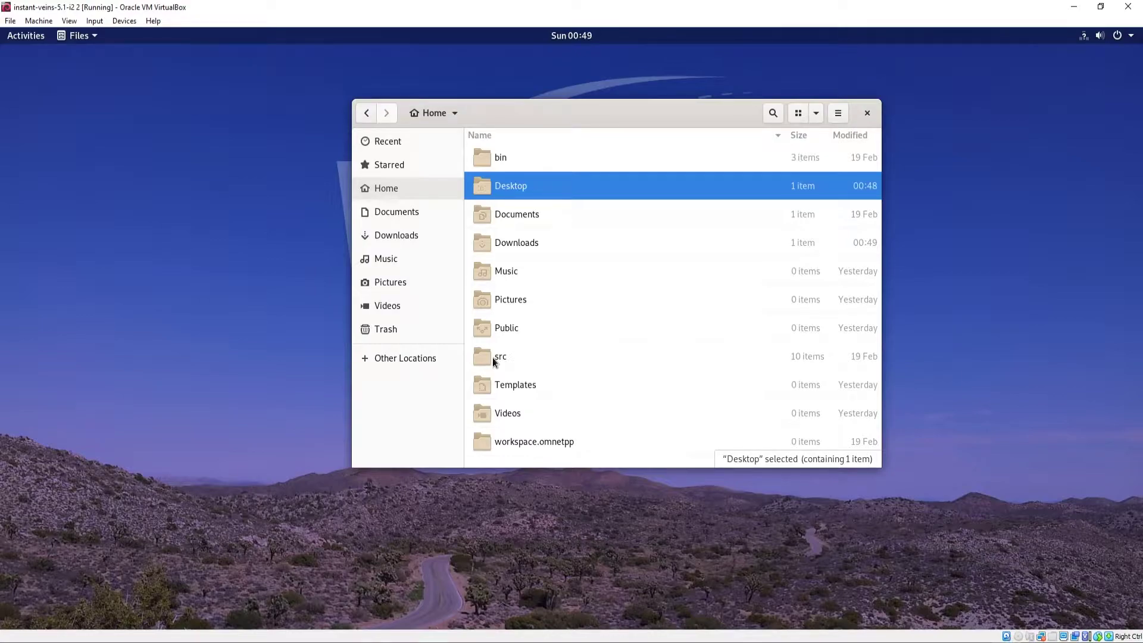
{"action": "double_click", "coordinate": [492, 357]}
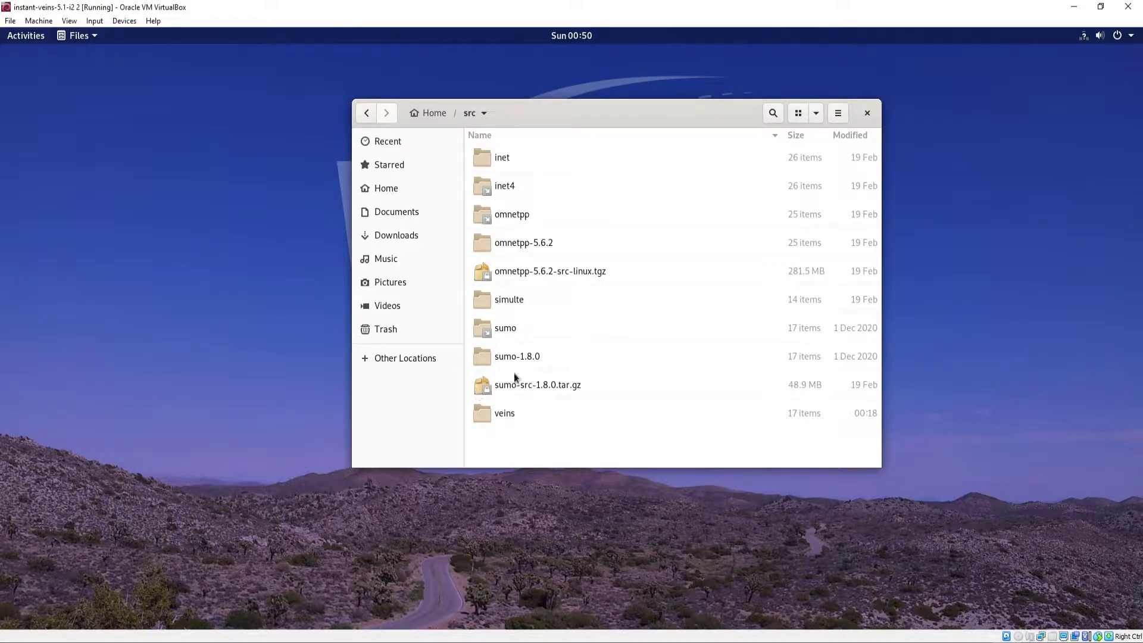
{"action": "right_click", "coordinate": [501, 357]}
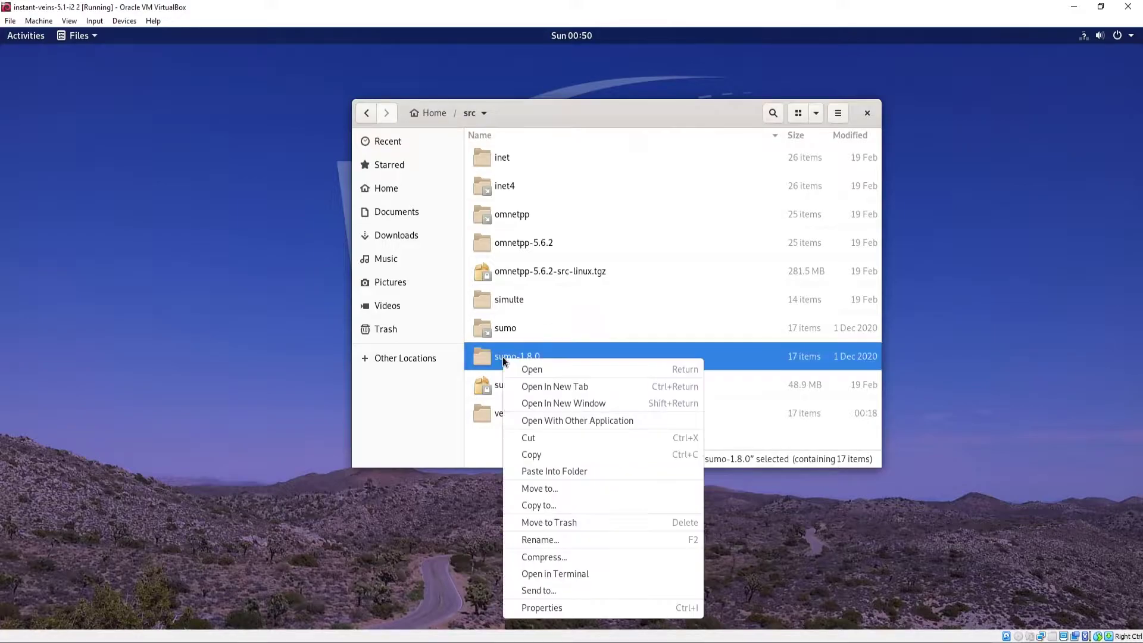
{"action": "left_click", "coordinate": [558, 455]}
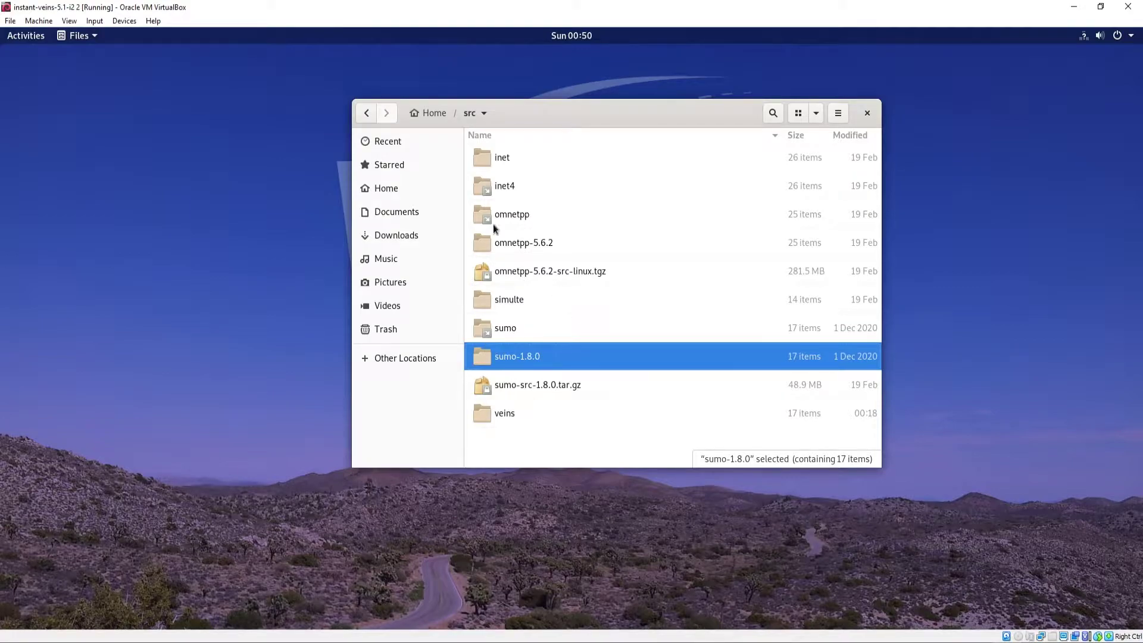
{"action": "left_click", "coordinate": [385, 191]}
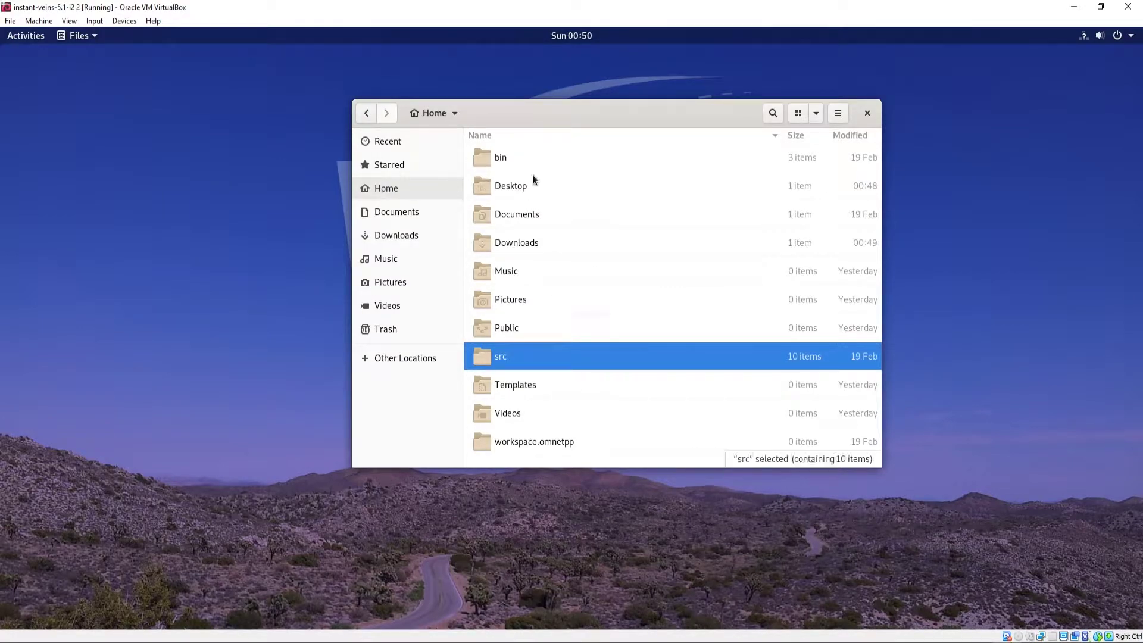
{"action": "double_click", "coordinate": [518, 186]}
{"action": "double_click", "coordinate": [498, 160]}
{"action": "right_click", "coordinate": [571, 209]}
{"action": "left_click", "coordinate": [616, 235]}
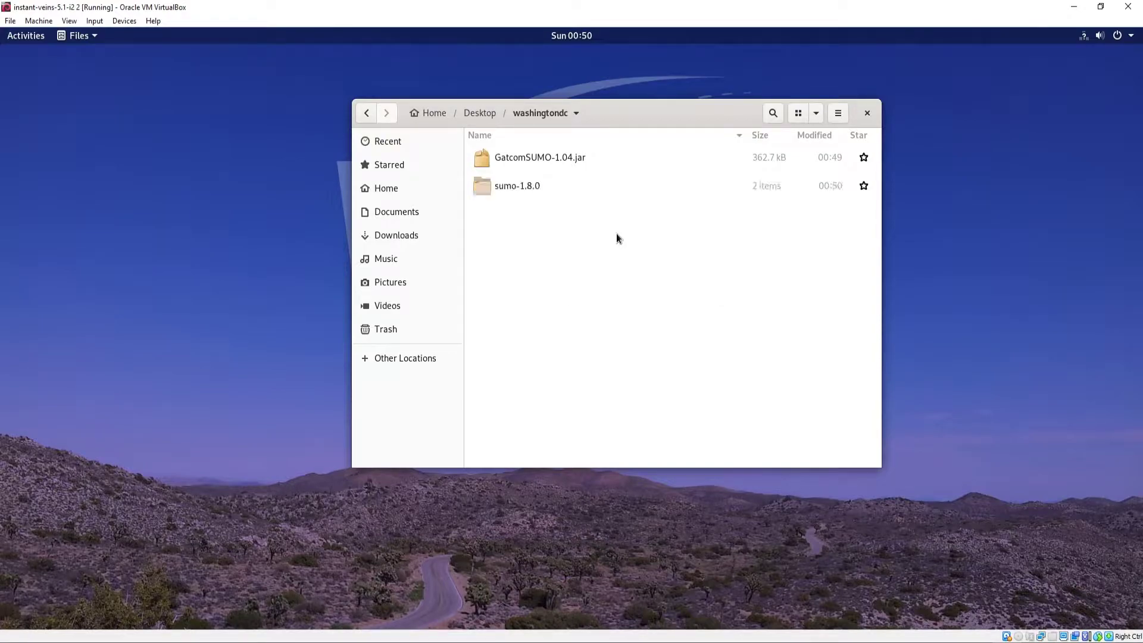
Open a terminal in the washingtondc folder and run java -jar GatcomSUMO-1.04.jar.
{"action": "left_click_drag", "start_coordinate": [619, 116], "coordinate": [835, 81]}
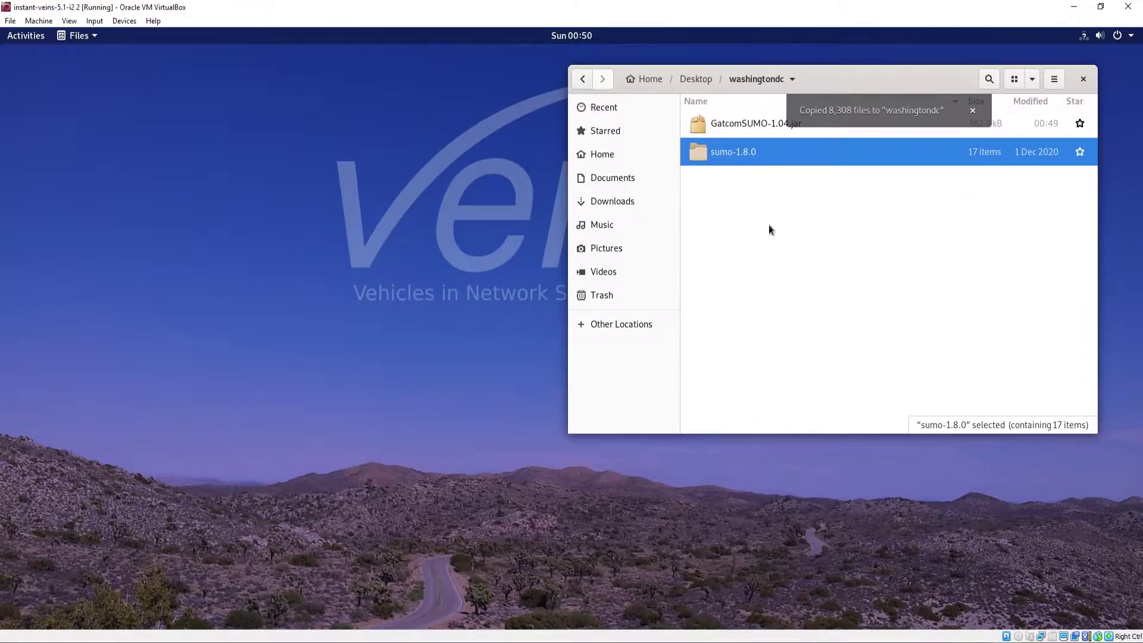
{"action": "right_click", "coordinate": [765, 264]}
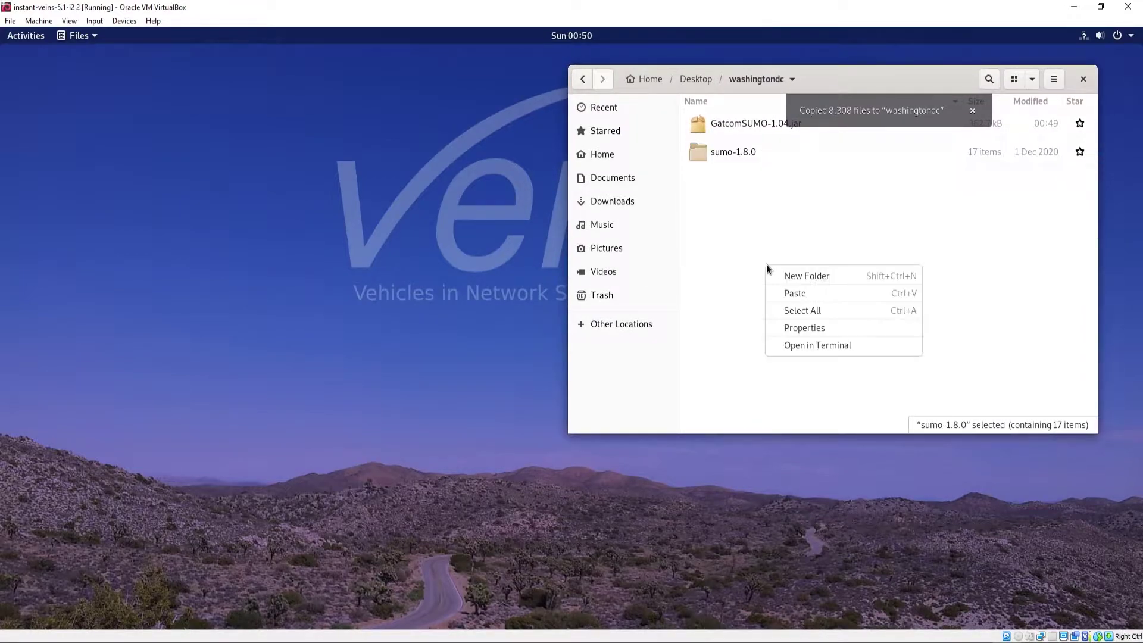
{"action": "left_click", "coordinate": [848, 348]}
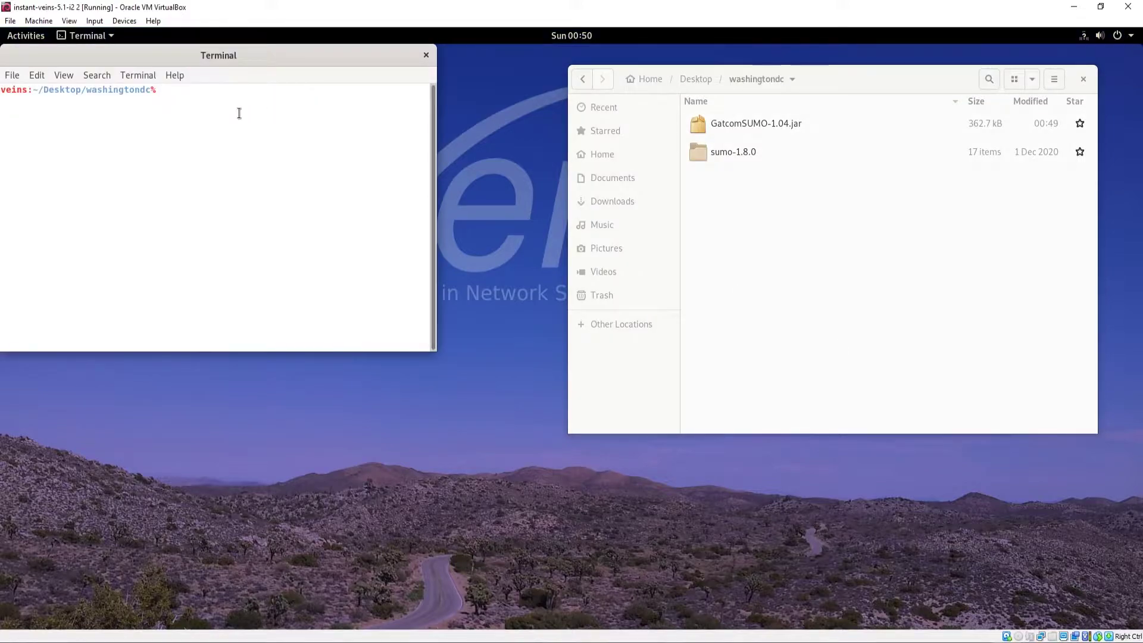
{"action": "left_click_drag", "start_coordinate": [245, 58], "coordinate": [345, 81]}
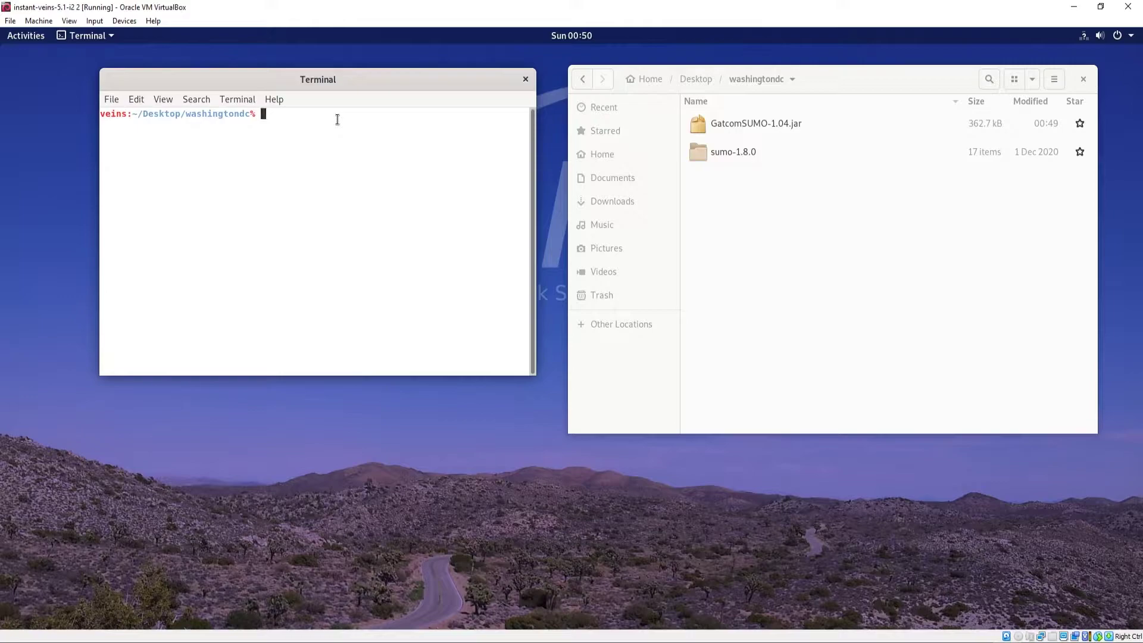
{"action": "type", "text": "java -jar GatcomSUM"}
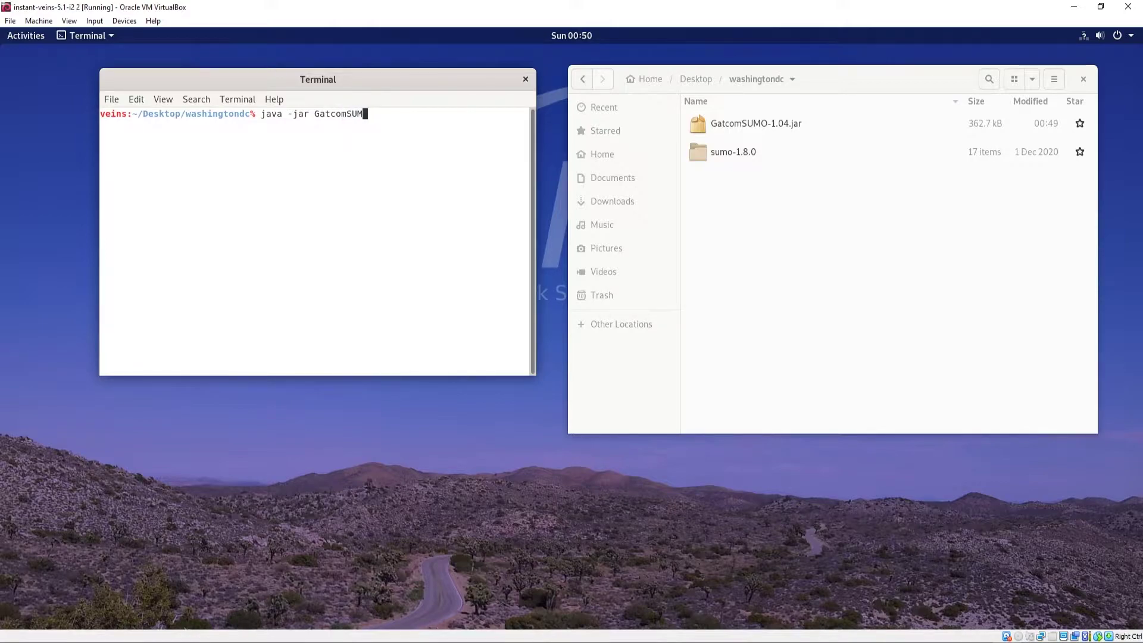
{"action": "type", "text": "O-1.04.jar"}
{"action": "key", "text": "Return"}
Set the SUMO binaries path to /home/veins/Desktop/washingtondc/sumo-1.8.0/bin.
{"action": "left_click_drag", "start_coordinate": [327, 52], "coordinate": [409, 71]}
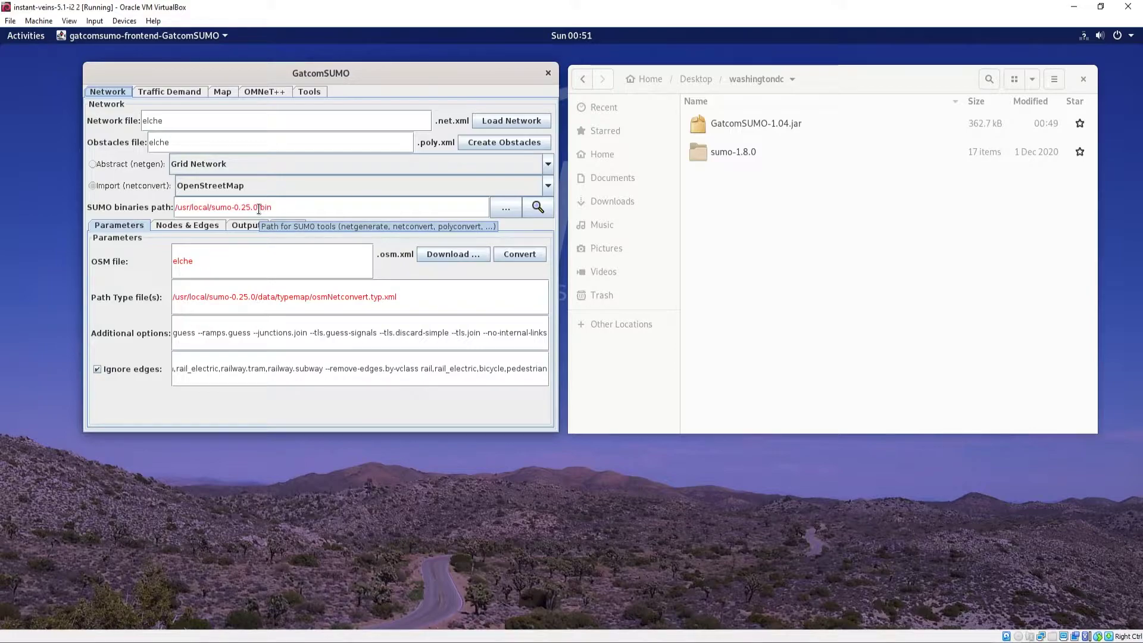
{"action": "left_click", "coordinate": [503, 208]}
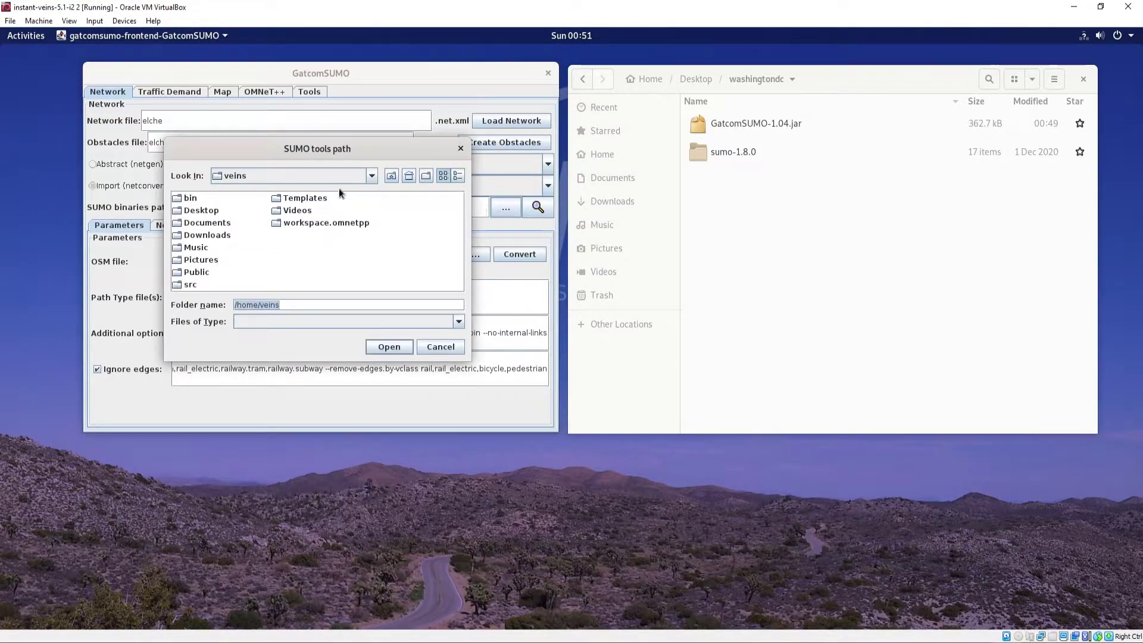
{"action": "left_click", "coordinate": [200, 210]}
{"action": "double_click", "coordinate": [199, 210]}
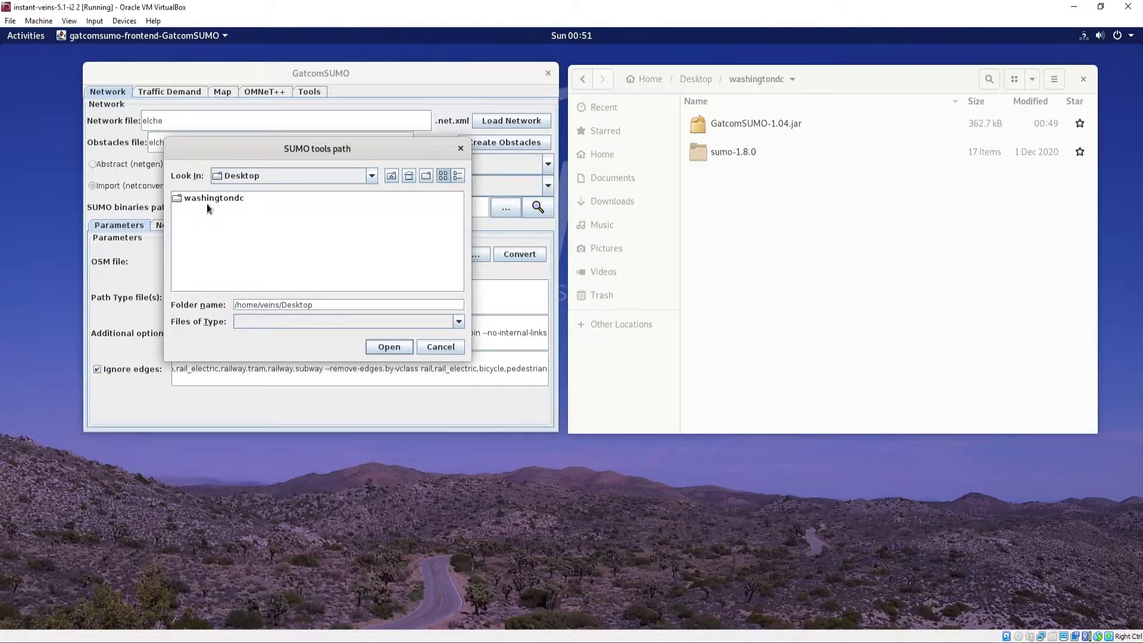
{"action": "double_click", "coordinate": [202, 198]}
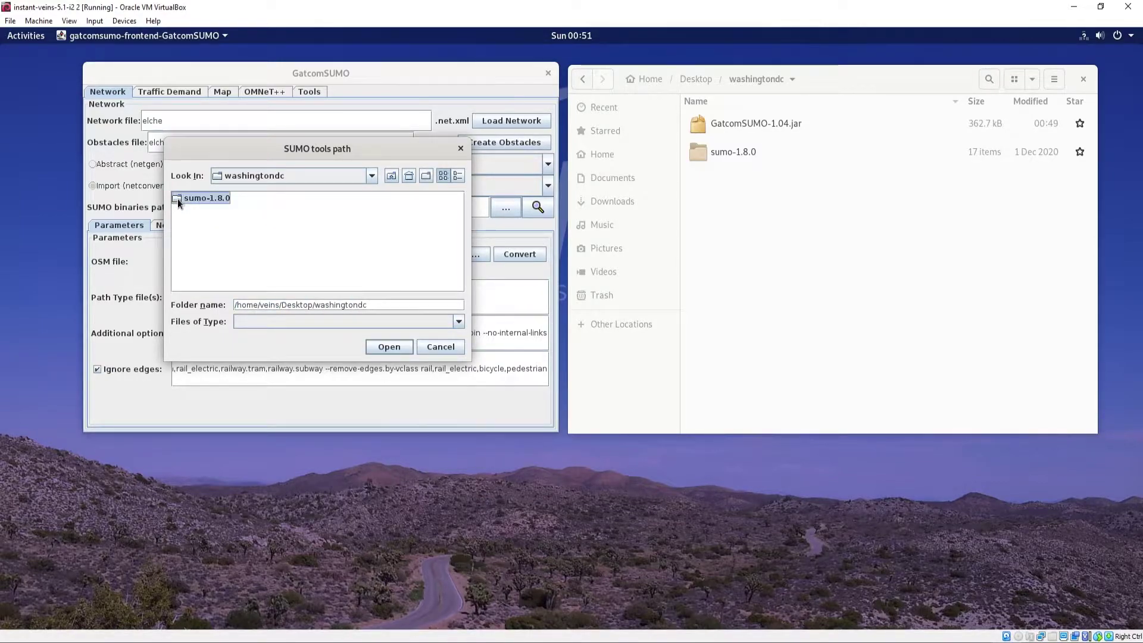
{"action": "double_click", "coordinate": [177, 199]}
{"action": "left_click", "coordinate": [181, 198]}
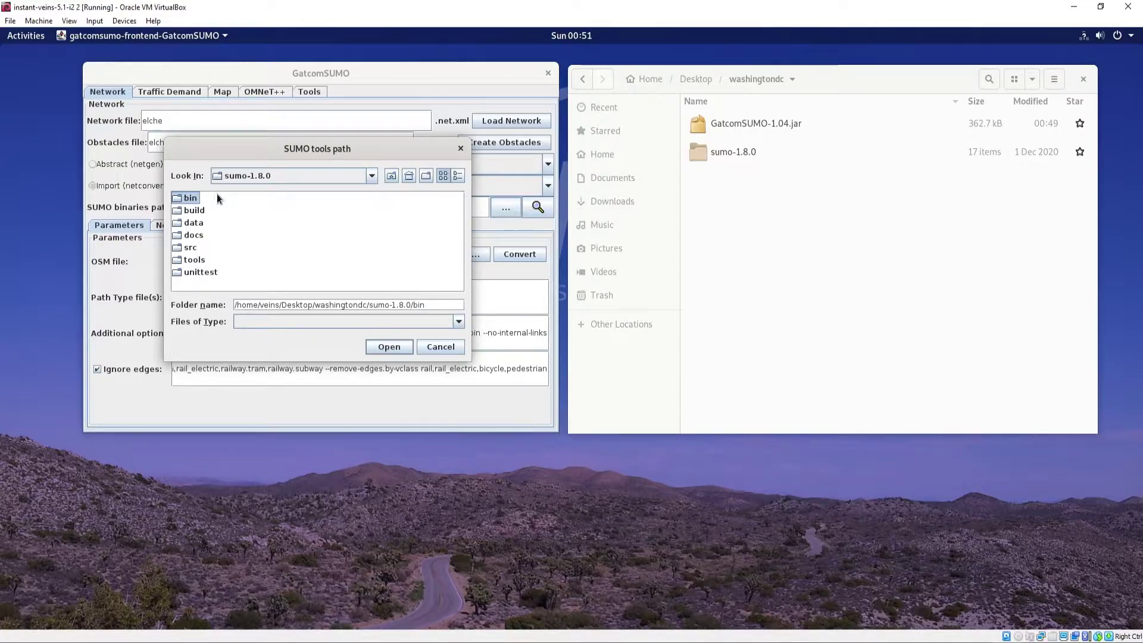
{"action": "double_click", "coordinate": [179, 198]}
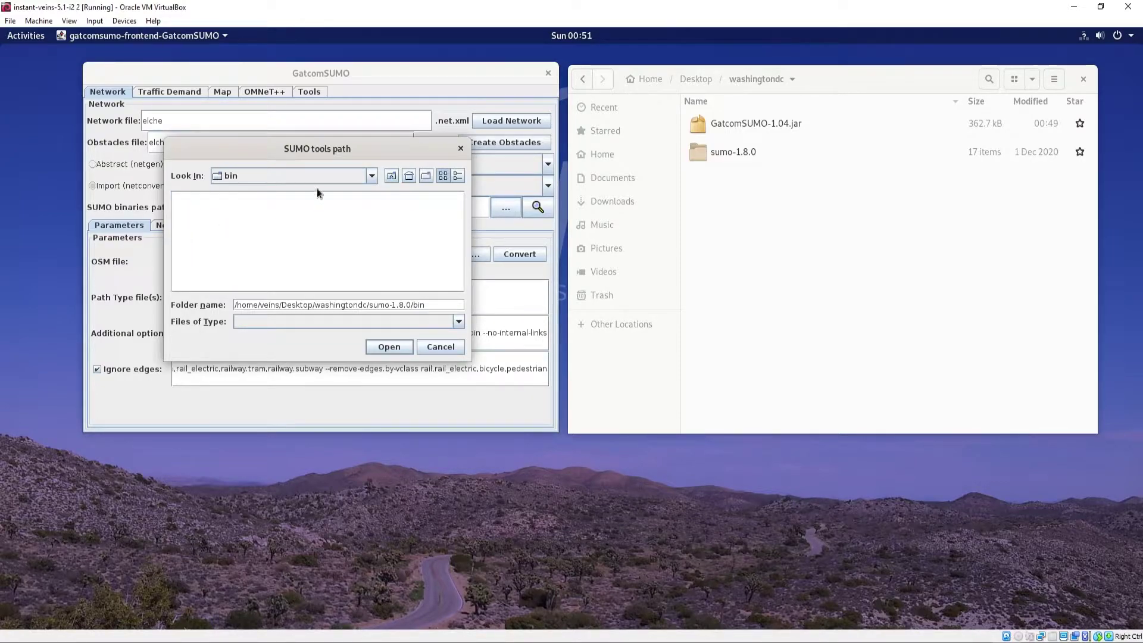
{"action": "left_click", "coordinate": [390, 348]}
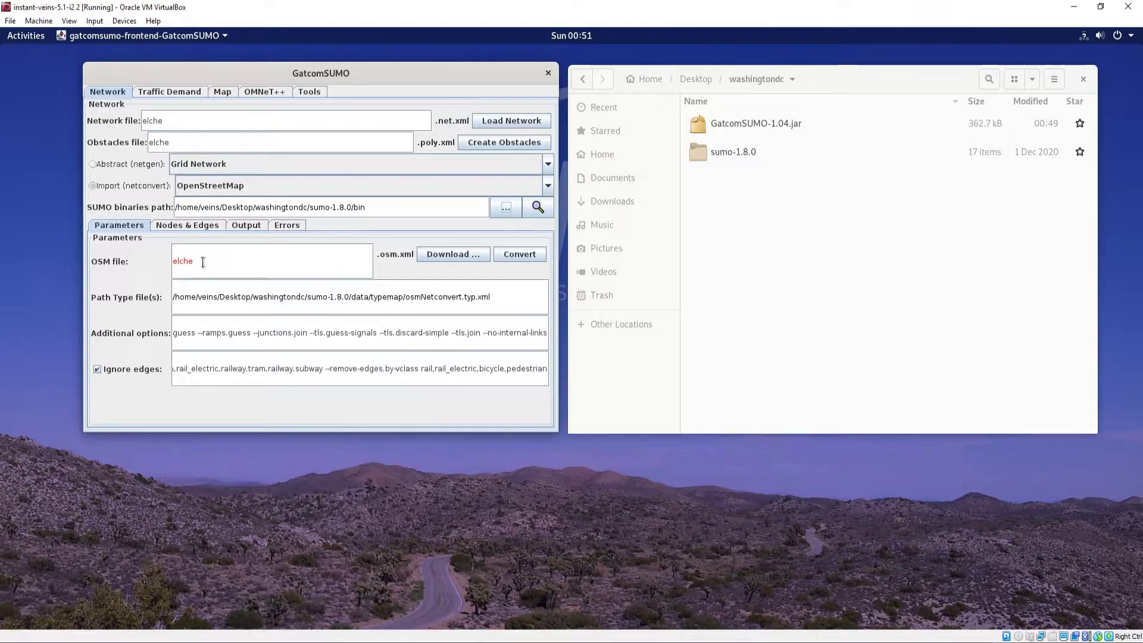
Name the OSM file washingtondc, open its map download settings and set the coordinates to Latitude-Longitude.
{"action": "double_click", "coordinate": [178, 261]}
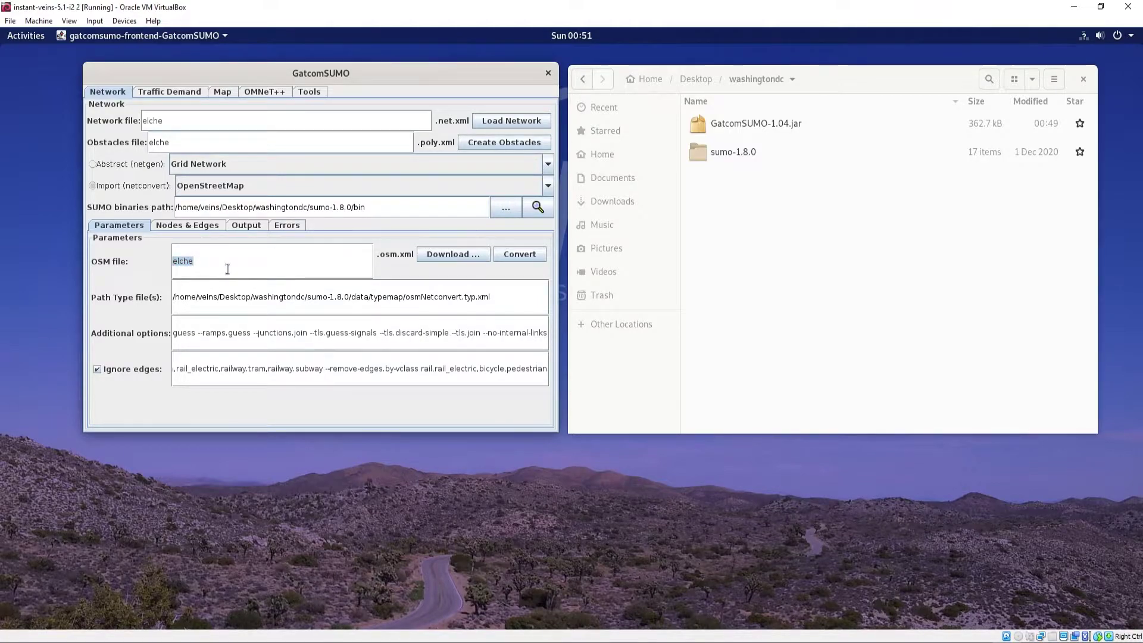
{"action": "type", "text": "washingtondc"}
{"action": "left_click", "coordinate": [442, 254]}
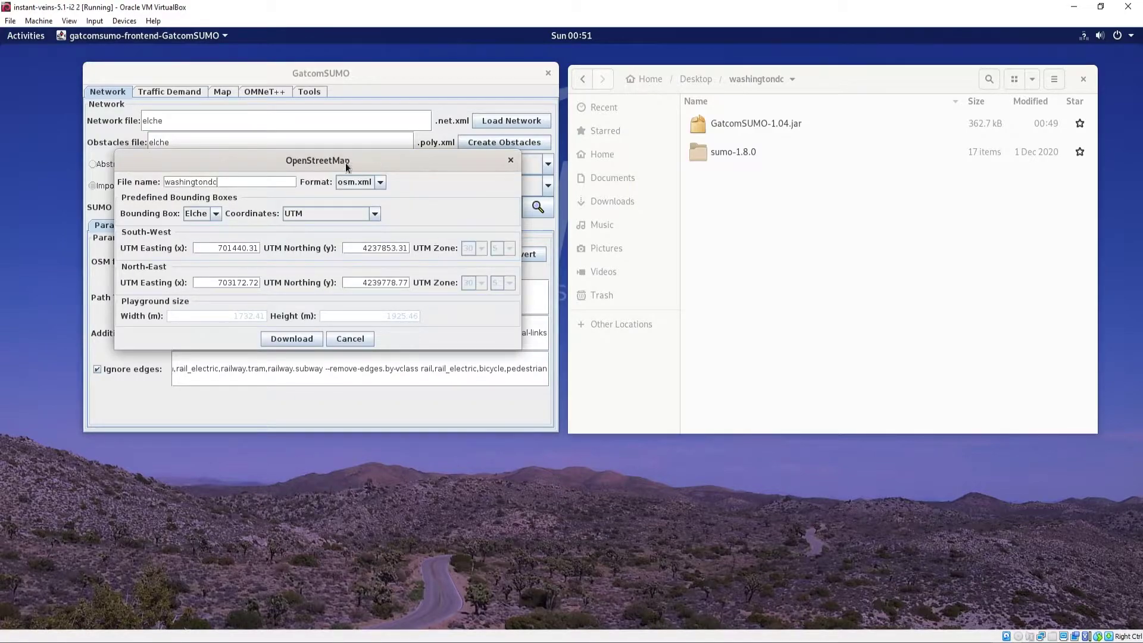
{"action": "left_click", "coordinate": [375, 215]}
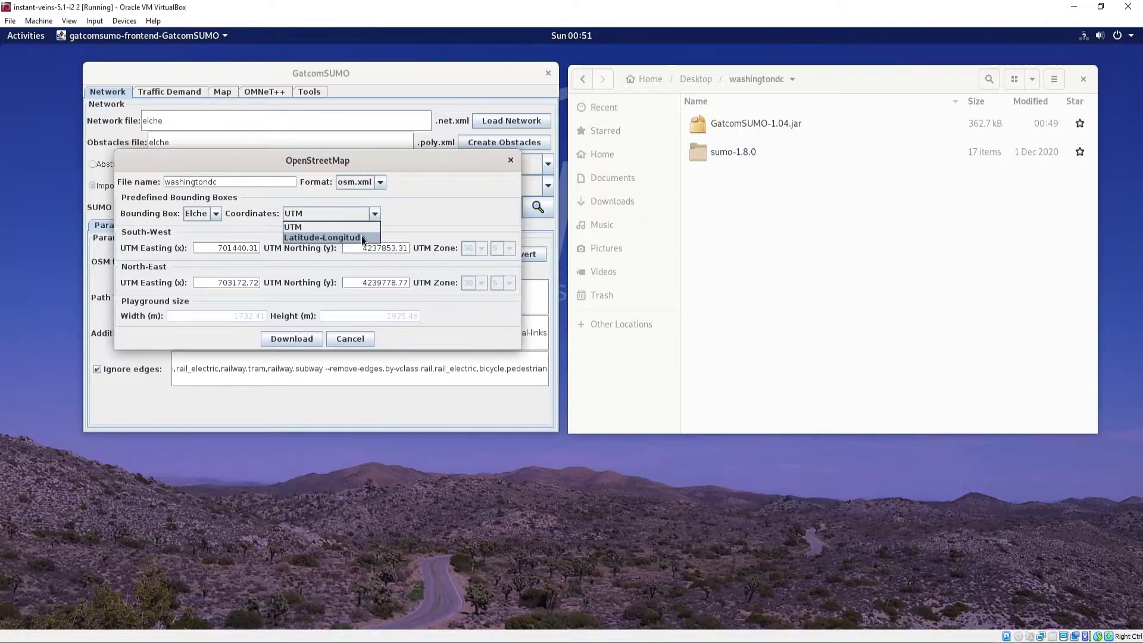
{"action": "left_click", "coordinate": [362, 235]}
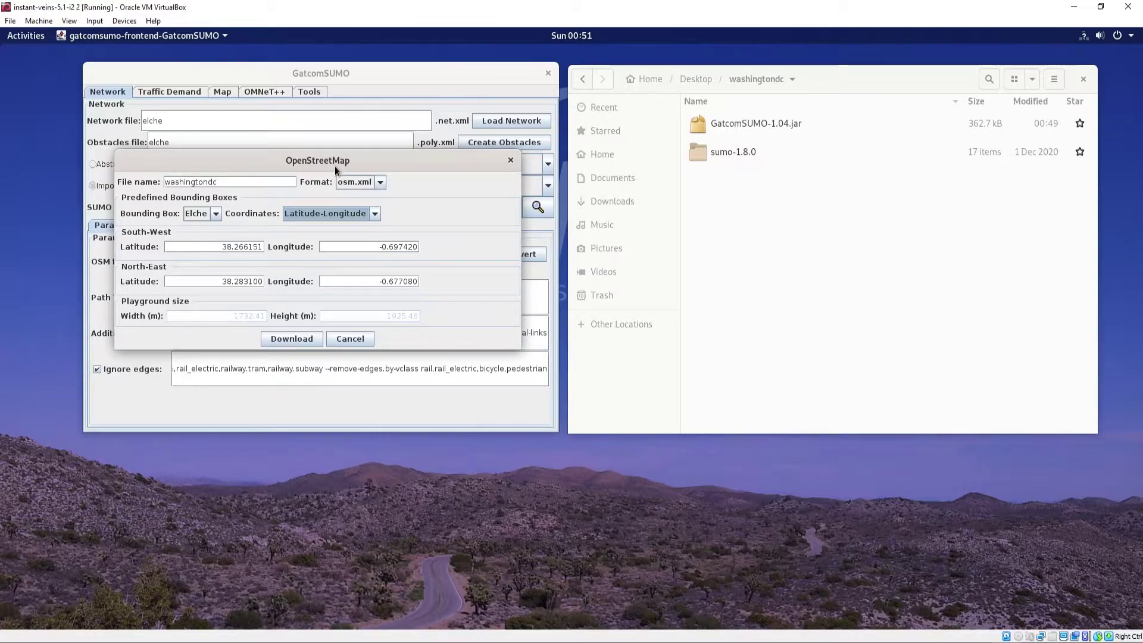
Switch to OpenStreetMap in Firefox, search for washington dc and open the city result for Washington, District of Columbia.
{"action": "left_click", "coordinate": [21, 39]}
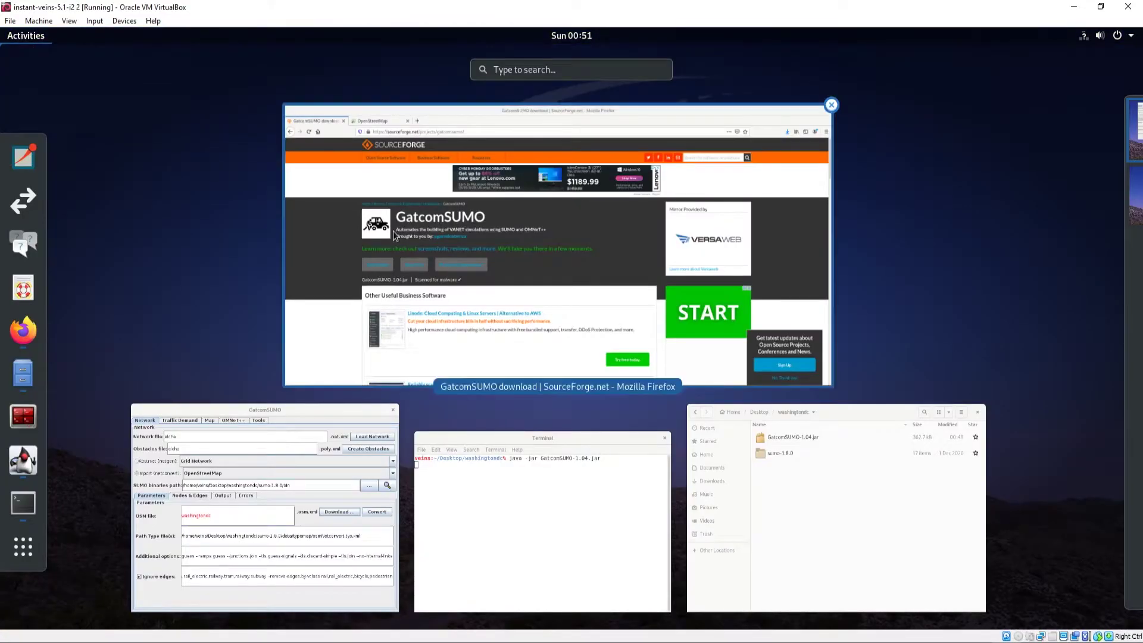
{"action": "left_click", "coordinate": [617, 120]}
{"action": "left_click", "coordinate": [203, 77]}
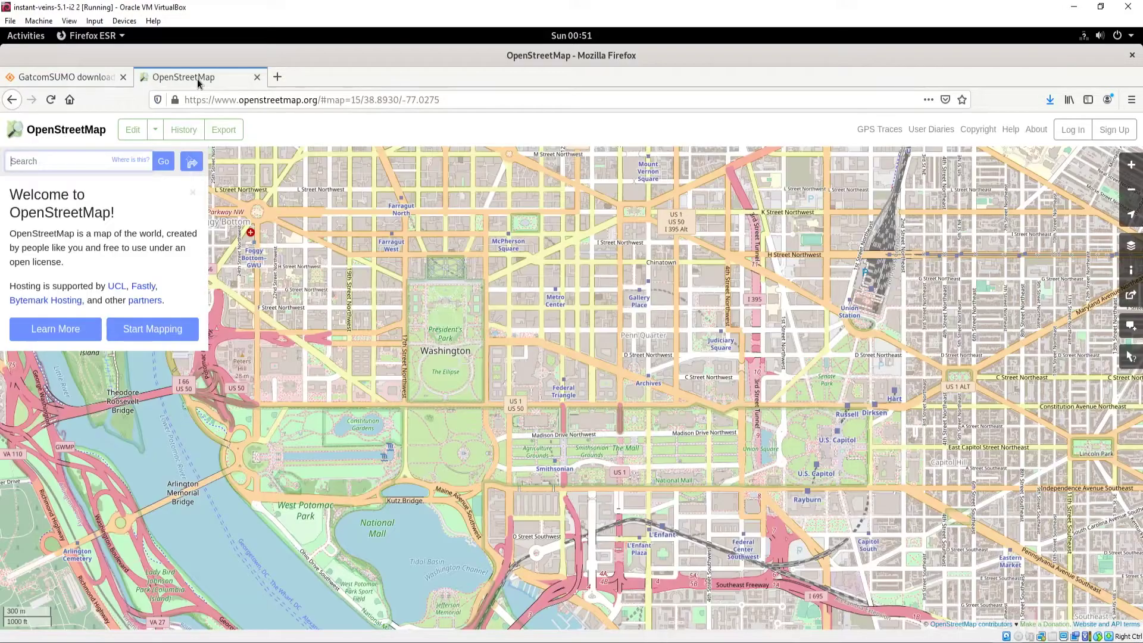
{"action": "left_click", "coordinate": [64, 162]}
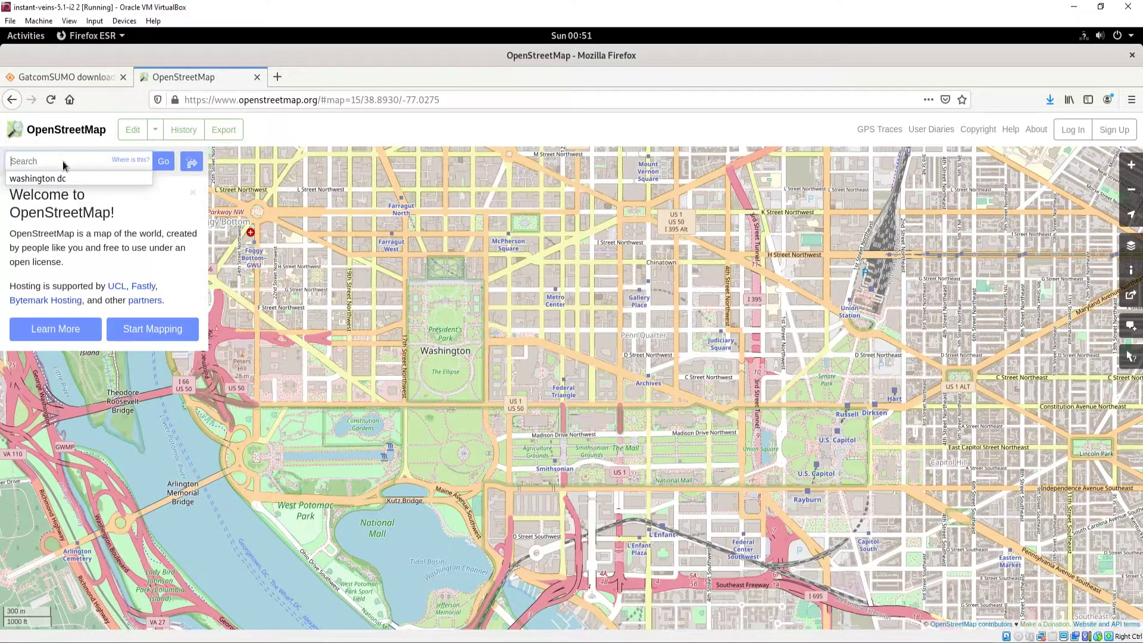
{"action": "type", "text": "washington dc"}
{"action": "left_click", "coordinate": [163, 163]}
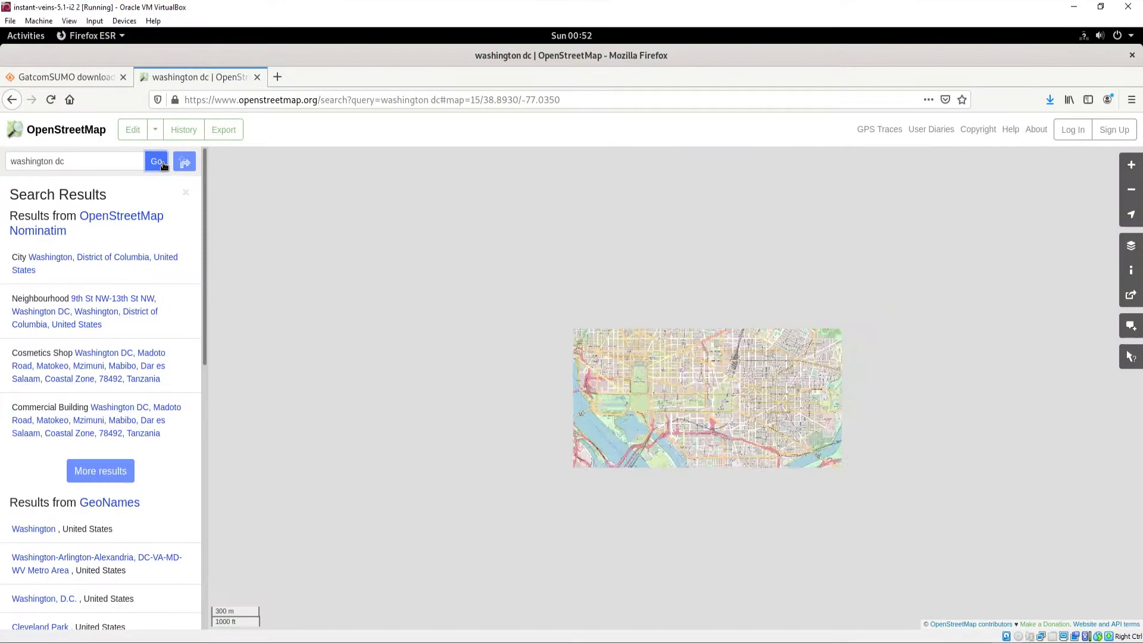
{"action": "left_click", "coordinate": [83, 259]}
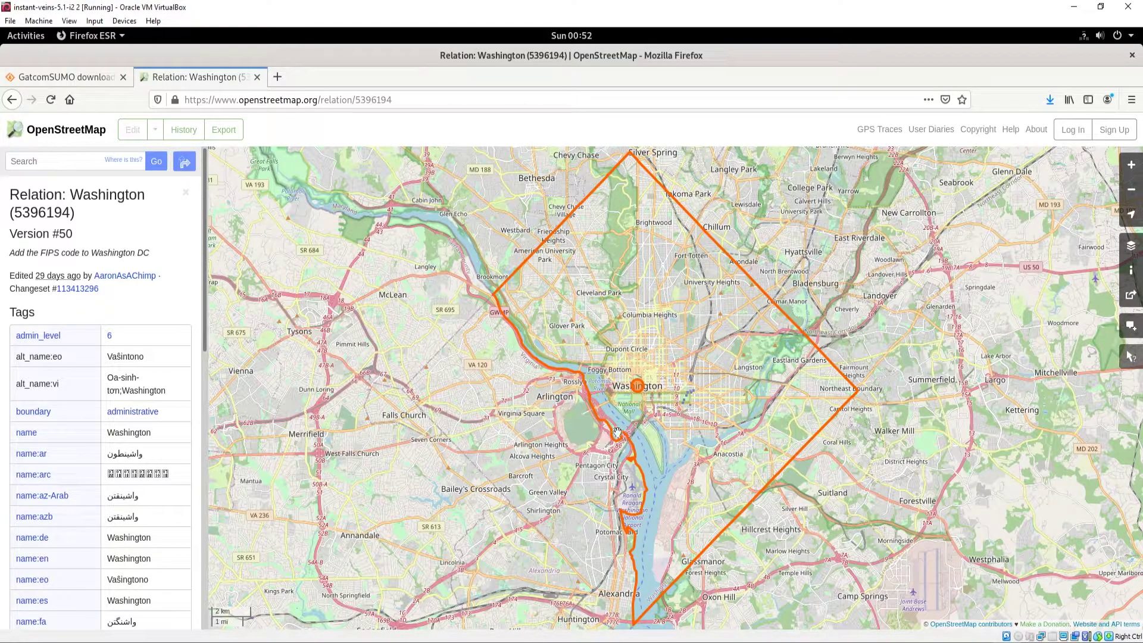
Start a map export and fit its manual area around downtown Washington, about latitude 38.8918 to 38.9060 and longitude -77.0491 to -77.0163.
{"action": "scroll", "coordinate": [620, 429], "scroll_direction": "up", "scroll_amount": 3}
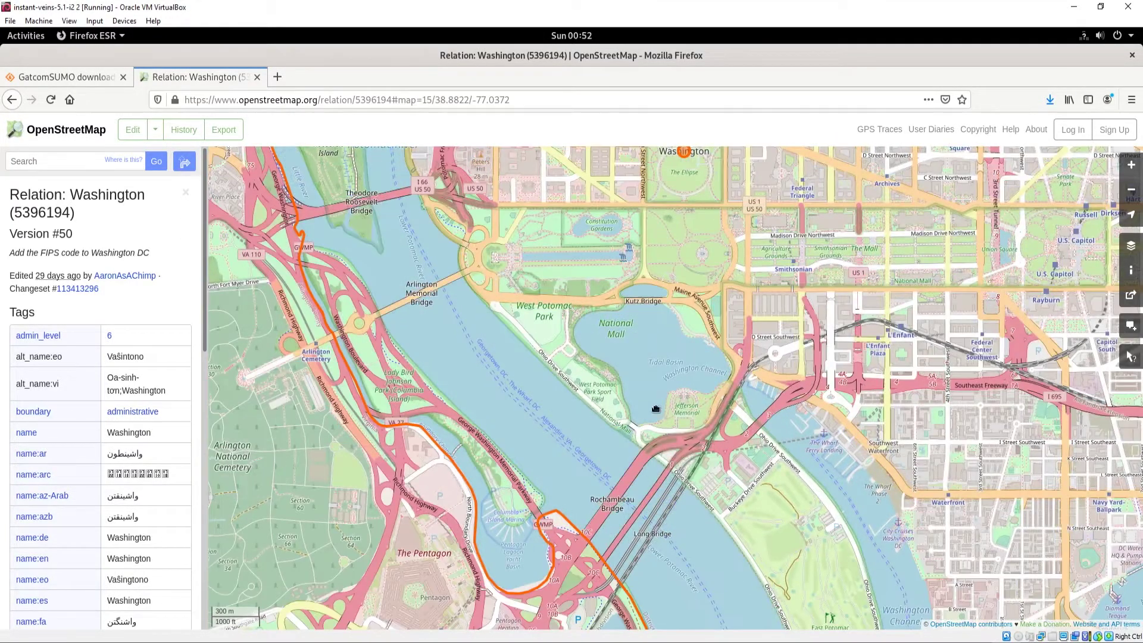
{"action": "left_click_drag", "start_coordinate": [656, 409], "coordinate": [629, 570]}
{"action": "left_click_drag", "start_coordinate": [683, 463], "coordinate": [677, 496]}
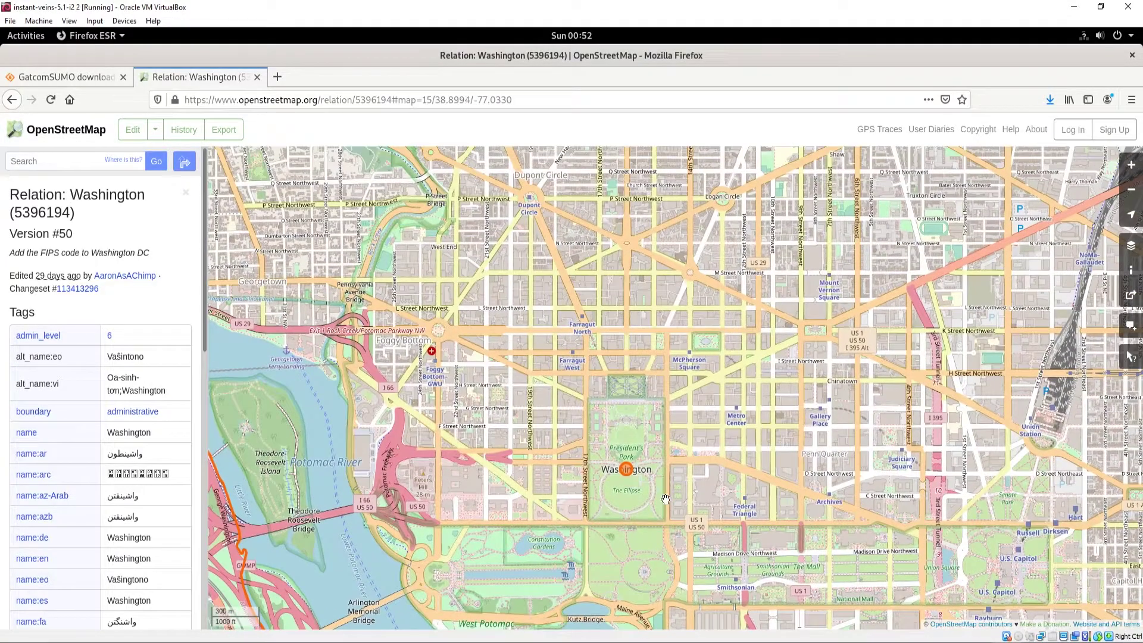
{"action": "left_click", "coordinate": [224, 131]}
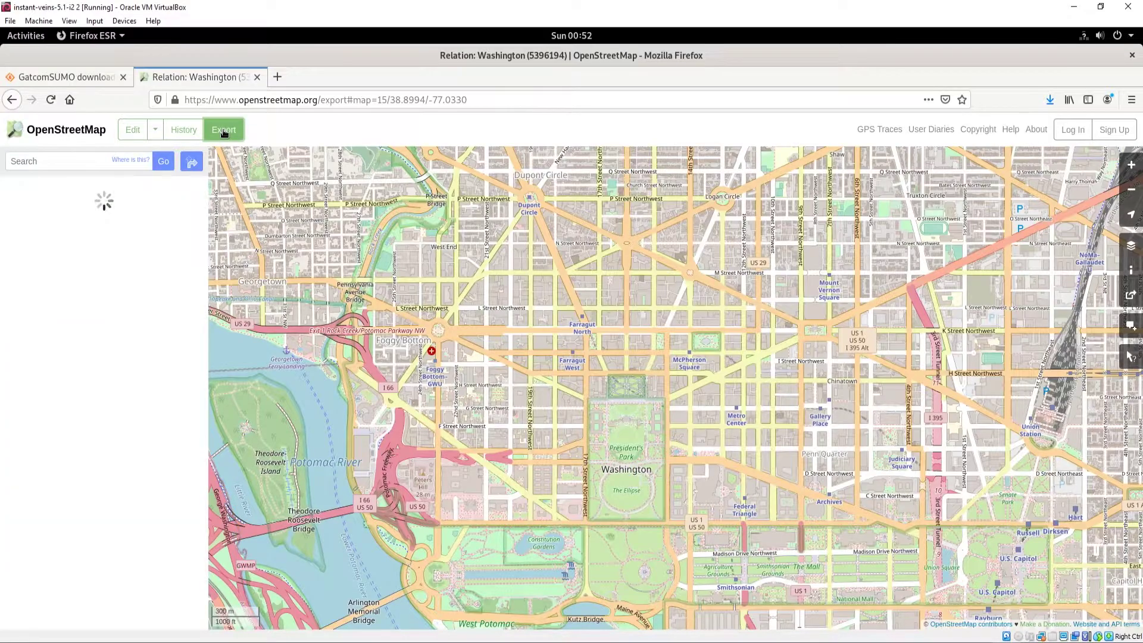
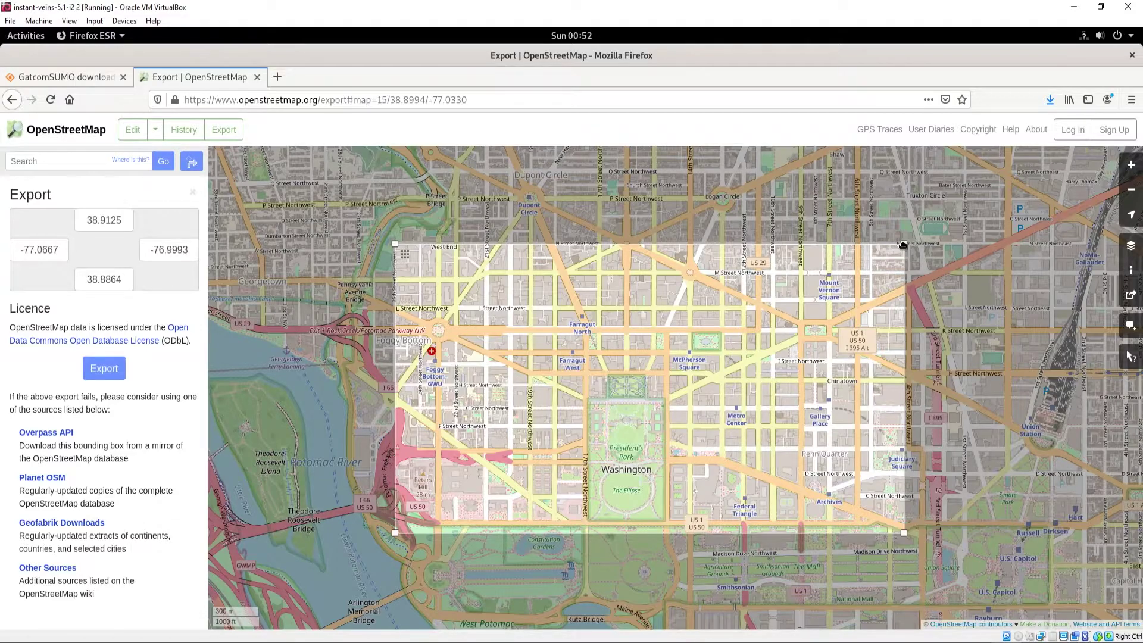
{"action": "left_click_drag", "start_coordinate": [903, 246], "coordinate": [871, 296]}
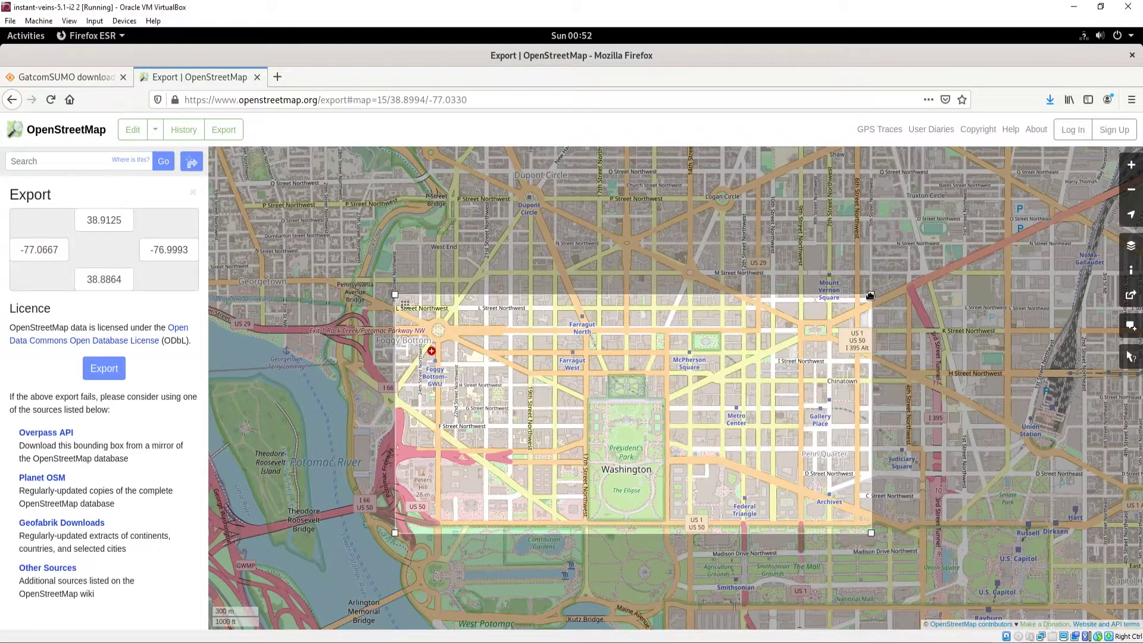
{"action": "left_click_drag", "start_coordinate": [870, 296], "coordinate": [867, 268]}
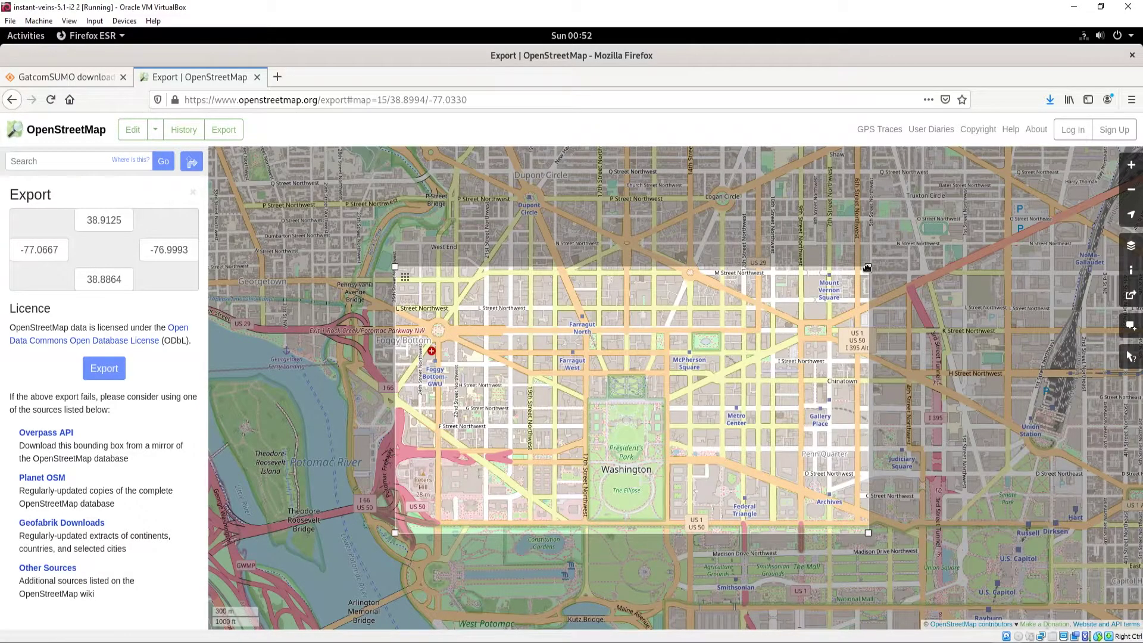
{"action": "left_click_drag", "start_coordinate": [867, 268], "coordinate": [907, 266]}
{"action": "left_click_drag", "start_coordinate": [394, 266], "coordinate": [451, 266]}
{"action": "left_click_drag", "start_coordinate": [908, 533], "coordinate": [904, 527]}
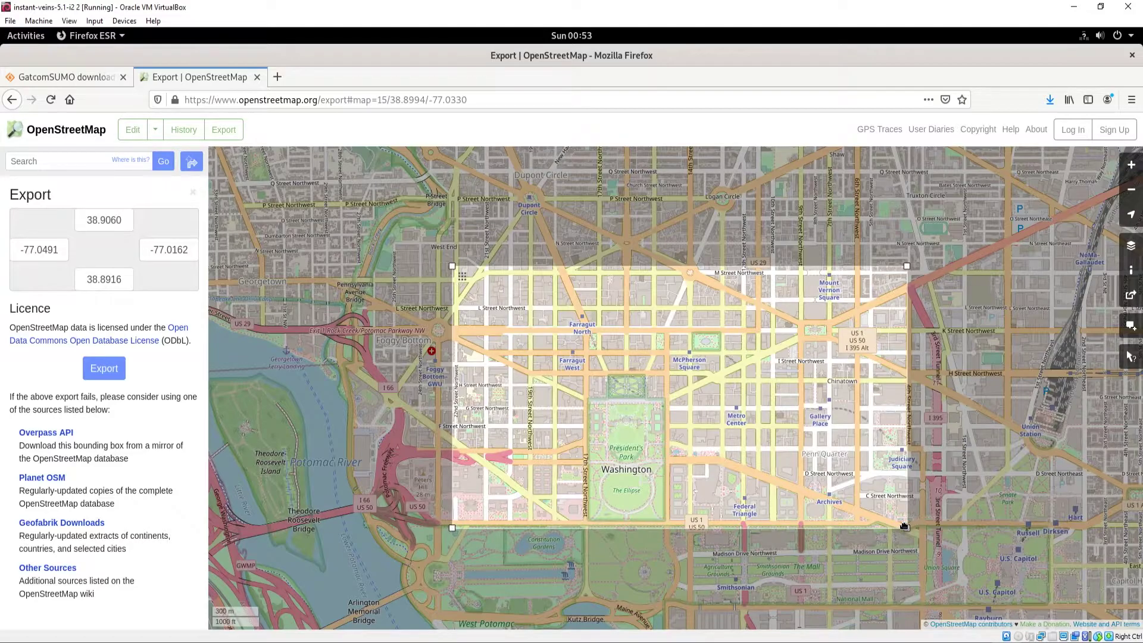
{"action": "left_click_drag", "start_coordinate": [905, 527], "coordinate": [905, 526]}
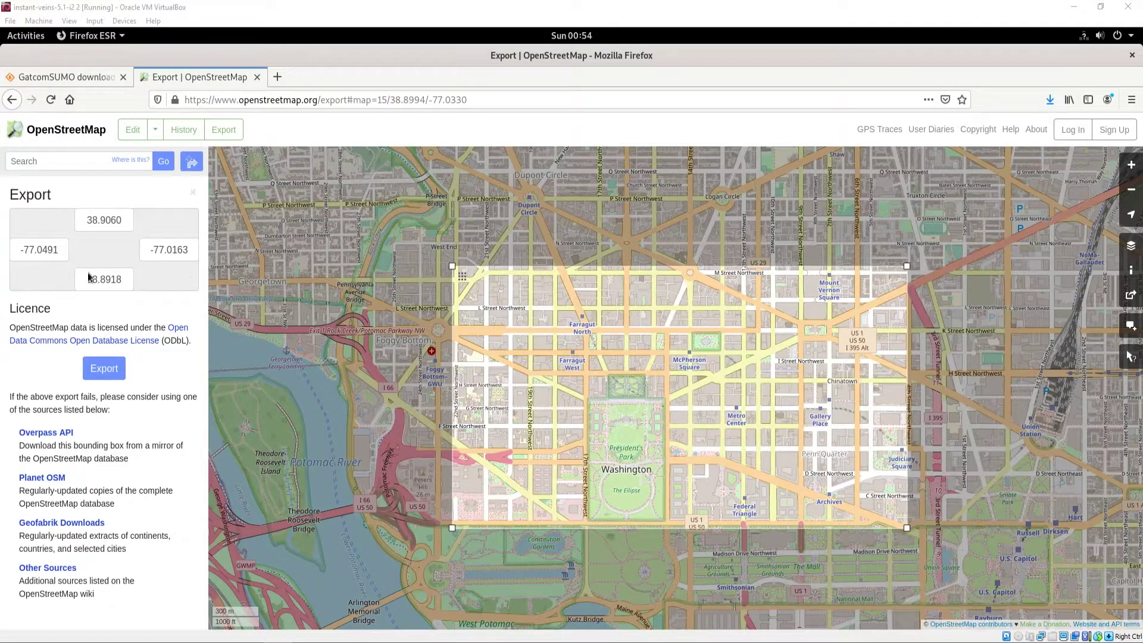
Place Firefox beside GatcomSUMO and copy the export latitudes into the download settings: 38.9060 for North-East and 38.8918 for South-West.
{"action": "left_click_drag", "start_coordinate": [299, 54], "coordinate": [773, 44]}
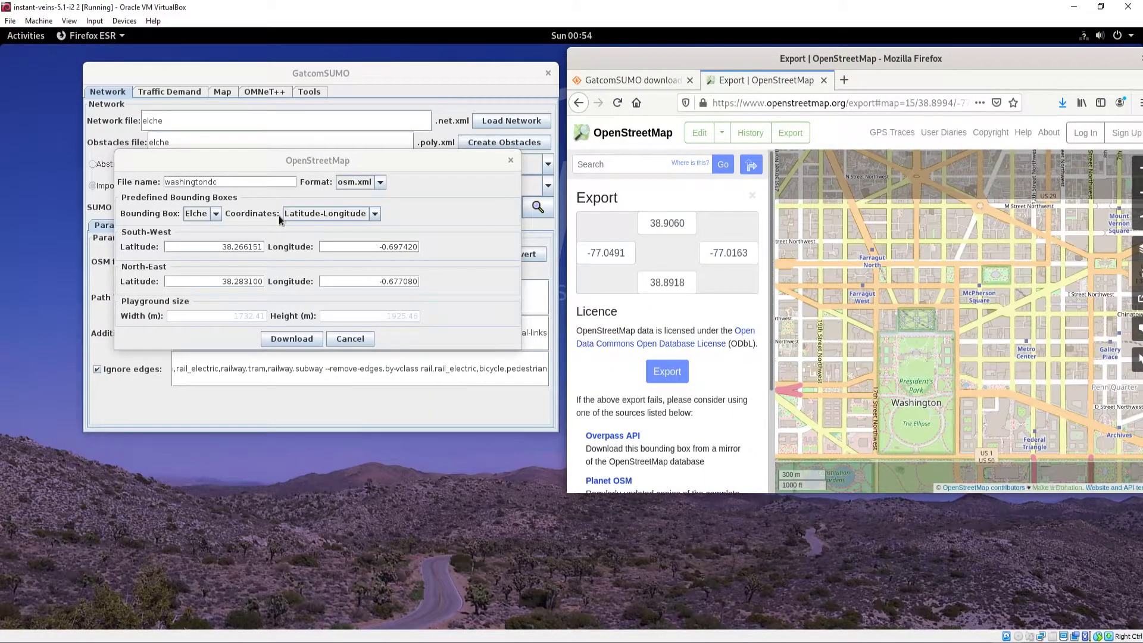
{"action": "left_click_drag", "start_coordinate": [690, 224], "coordinate": [648, 224]}
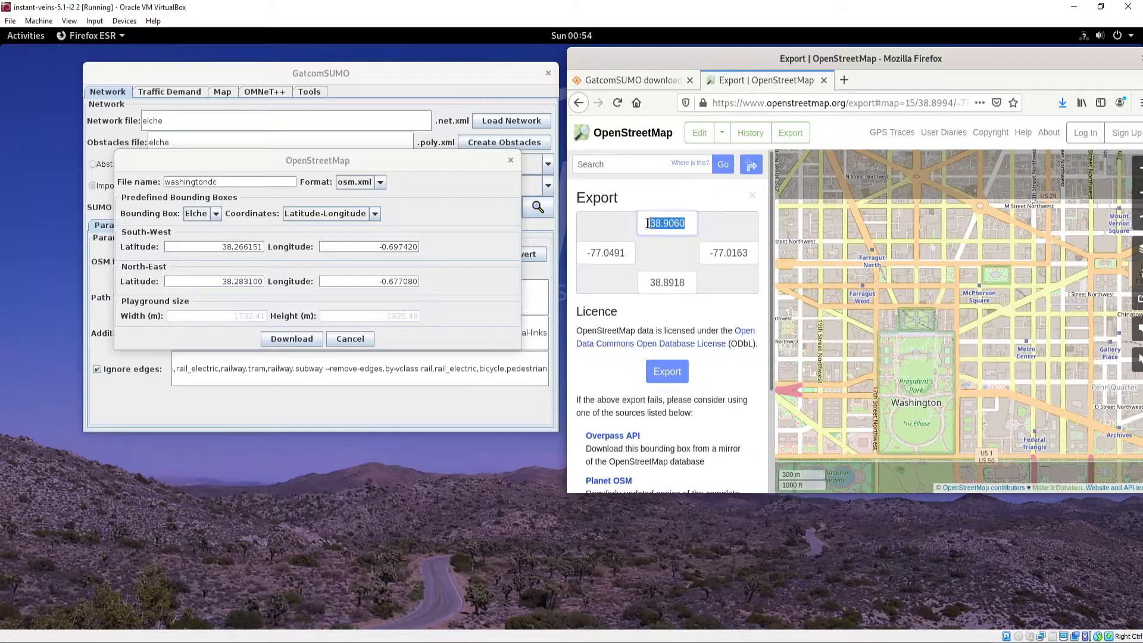
{"action": "right_click", "coordinate": [662, 222]}
{"action": "left_click", "coordinate": [679, 265]}
{"action": "left_click_drag", "start_coordinate": [207, 282], "coordinate": [273, 284]}
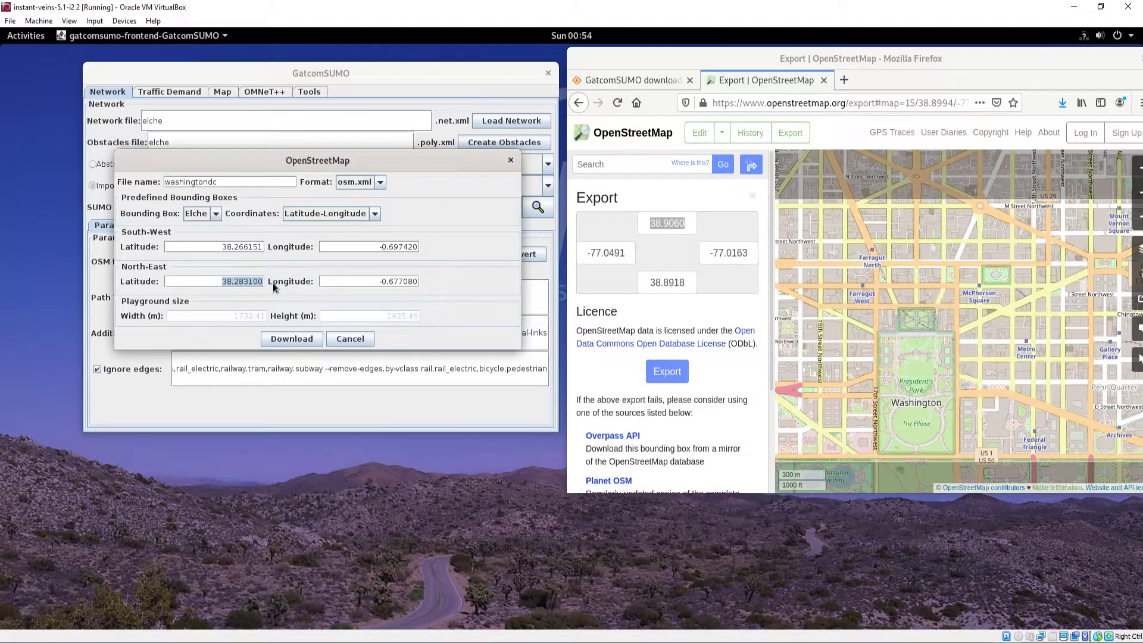
{"action": "key", "text": "ctrl+v"}
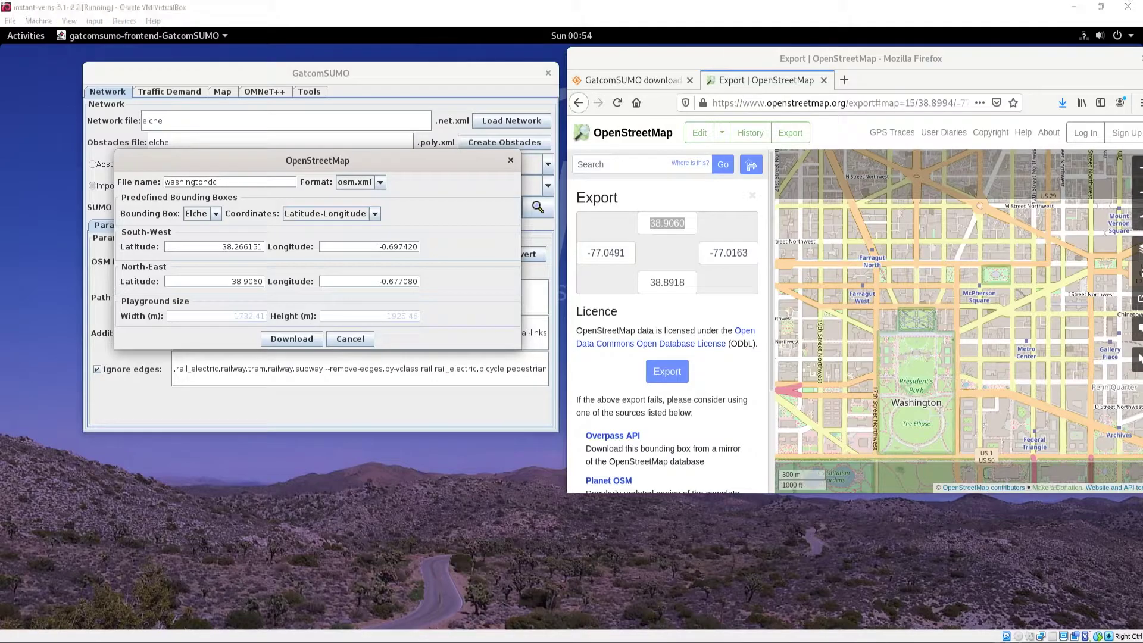
{"action": "left_click_drag", "start_coordinate": [650, 284], "coordinate": [718, 286]}
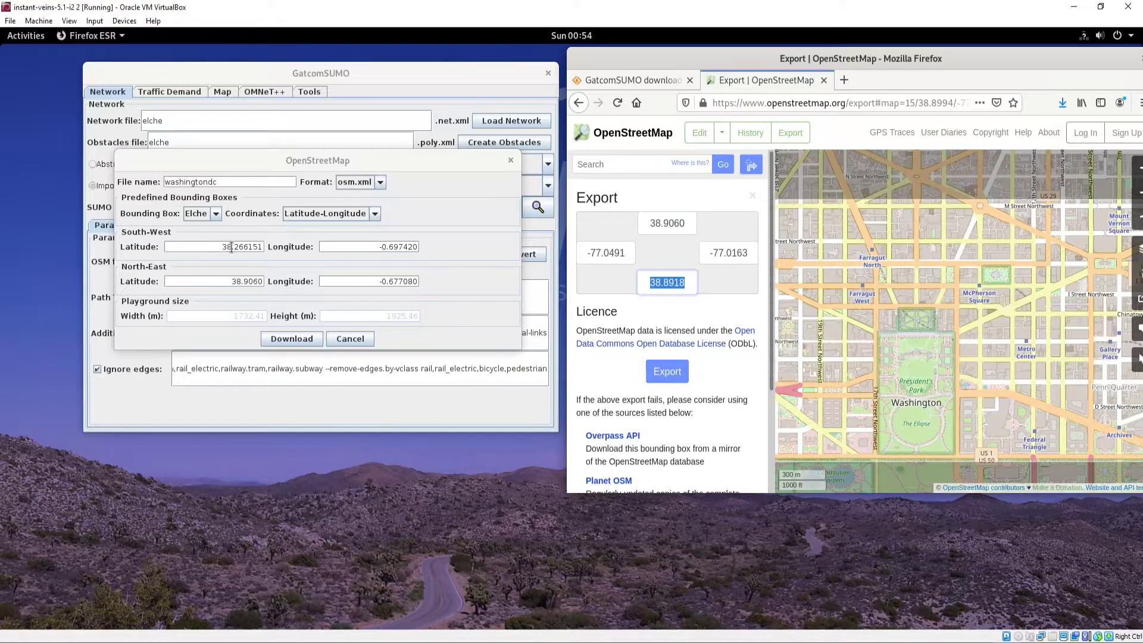
{"action": "left_click_drag", "start_coordinate": [222, 247], "coordinate": [277, 246]}
{"action": "key", "text": "ctrl+v"}
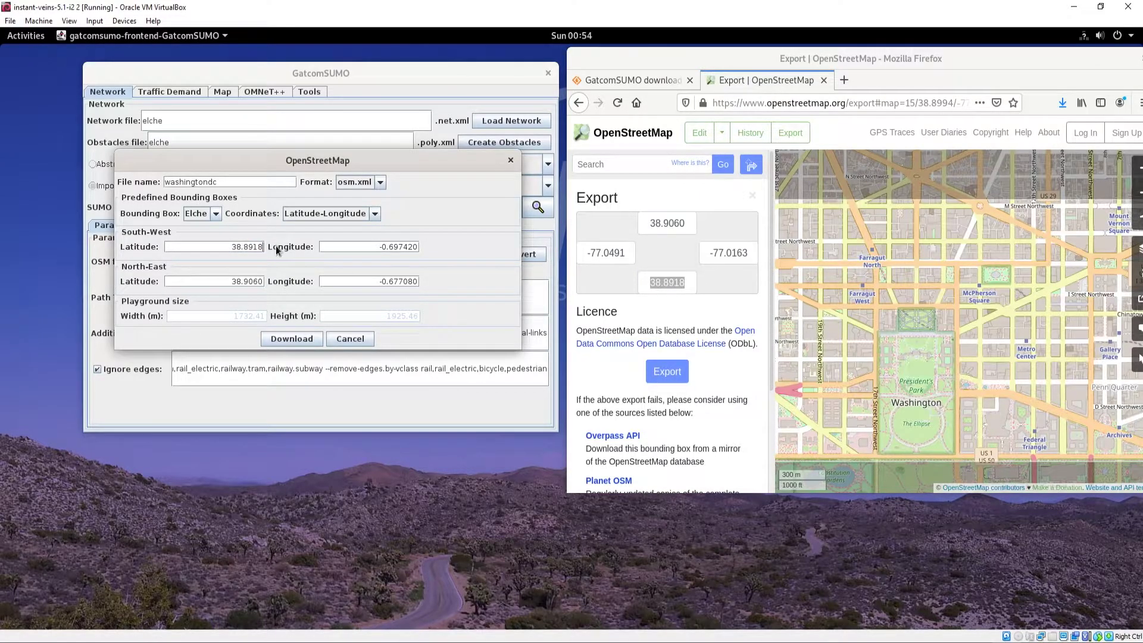
Copy the export longitudes into the download settings: -77.0491 for South-West and -77.0163 for North-East.
{"action": "left_click_drag", "start_coordinate": [630, 253], "coordinate": [574, 250]}
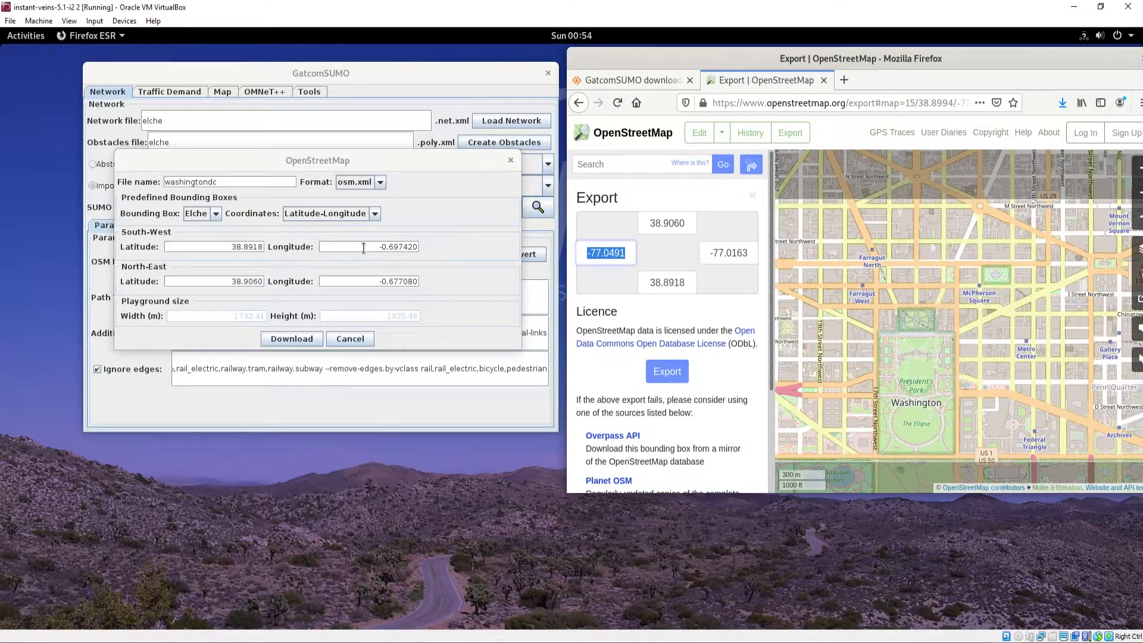
{"action": "left_click_drag", "start_coordinate": [370, 247], "coordinate": [444, 248]}
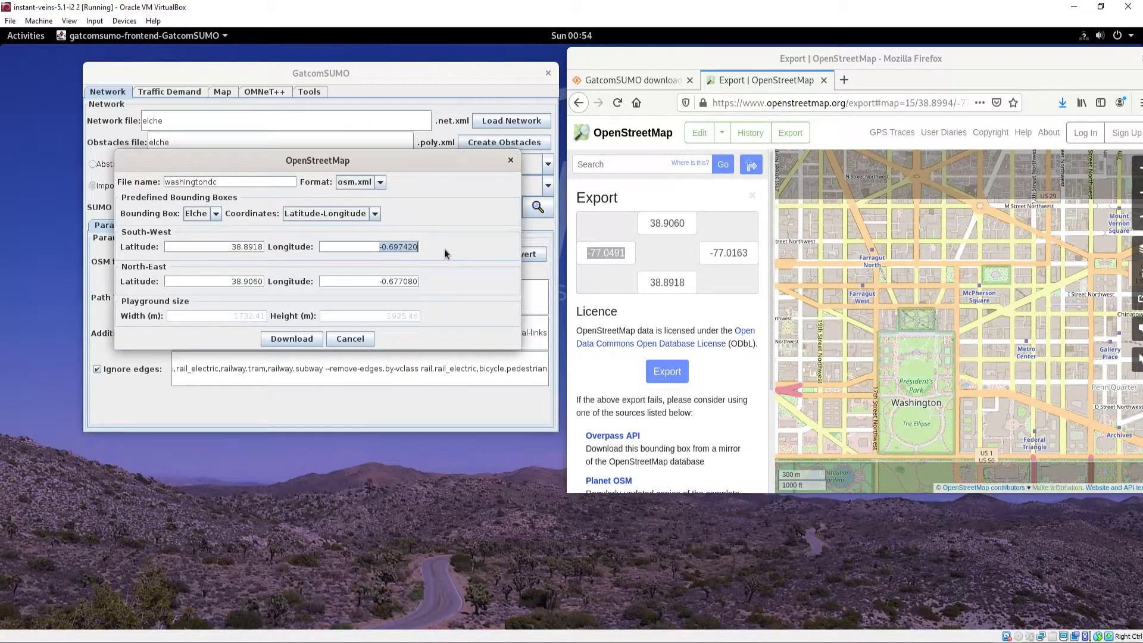
{"action": "key", "text": "ctrl+v"}
{"action": "left_click_drag", "start_coordinate": [705, 253], "coordinate": [763, 255]}
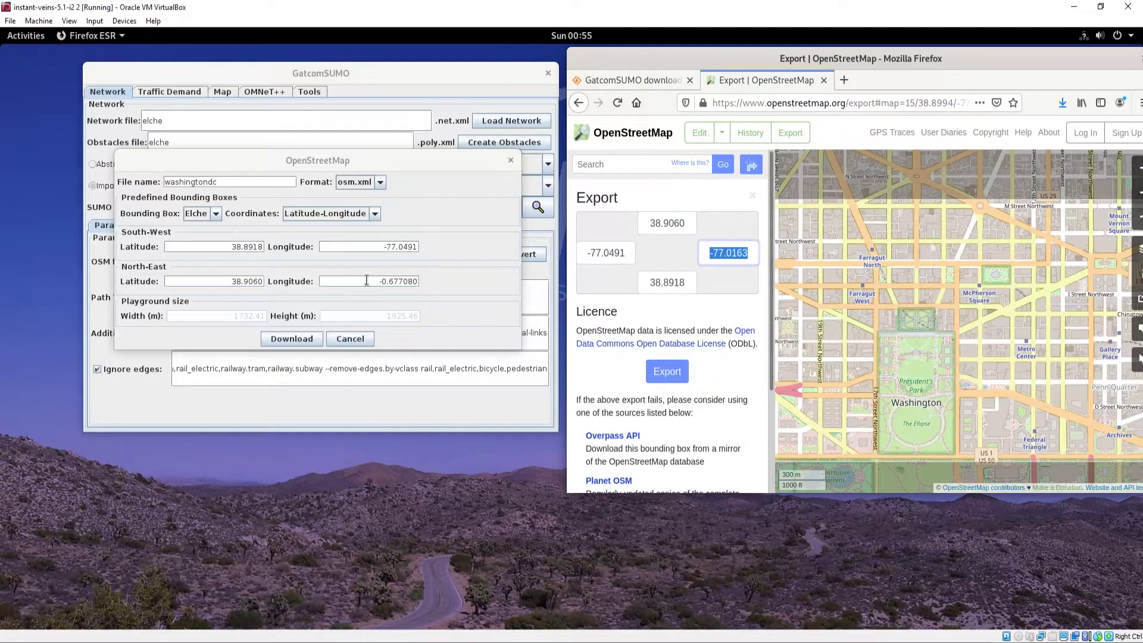
{"action": "left_click_drag", "start_coordinate": [366, 279], "coordinate": [458, 284]}
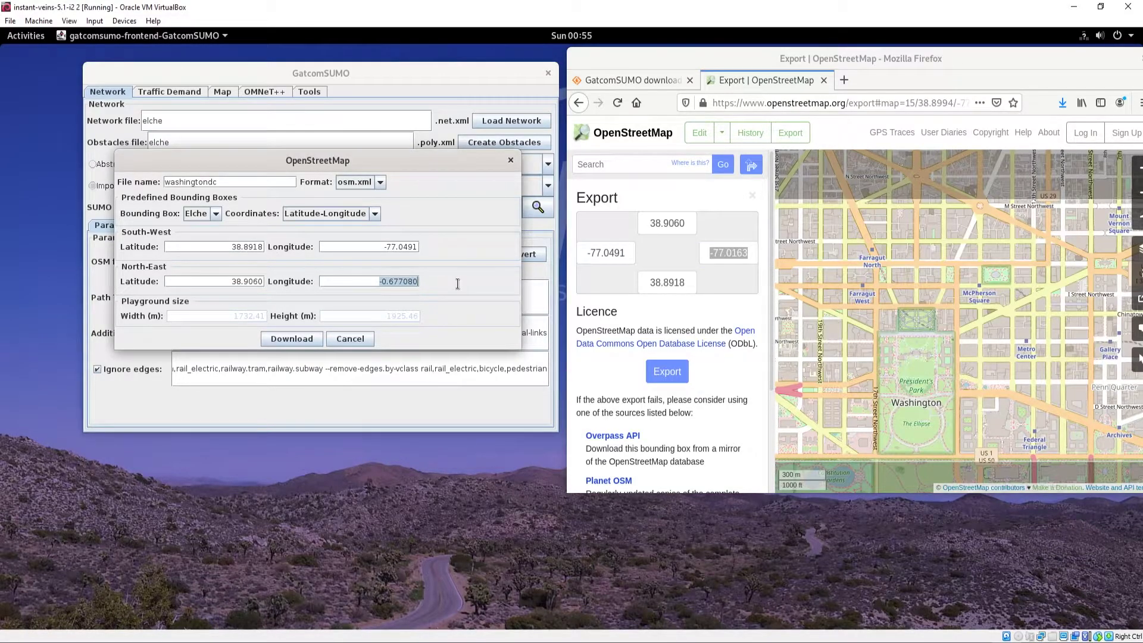
{"action": "key", "text": "ctrl+v"}
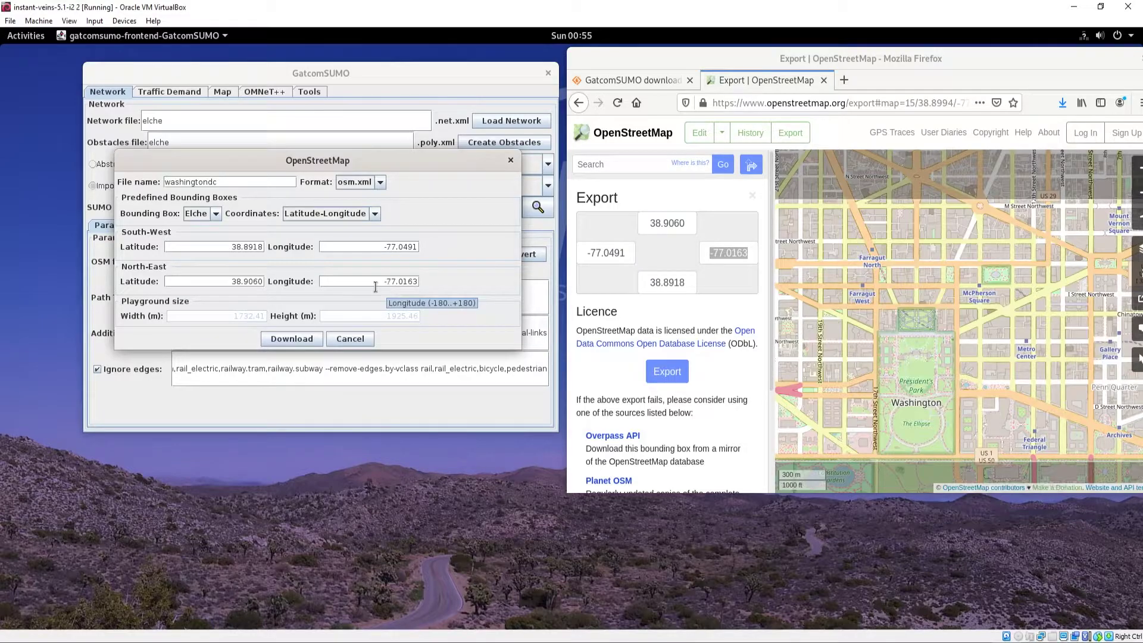
Minimize the Firefox window and download the washingtondc OpenStreetMap data for the entered bounding box.
{"action": "right_click", "coordinate": [908, 54]}
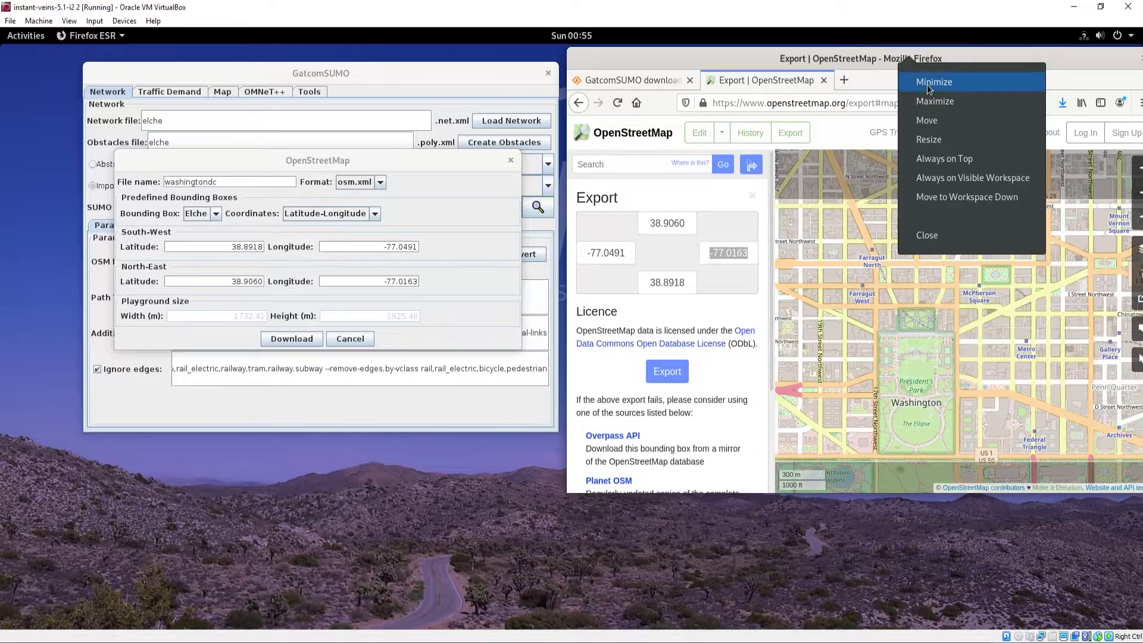
{"action": "left_click", "coordinate": [927, 84]}
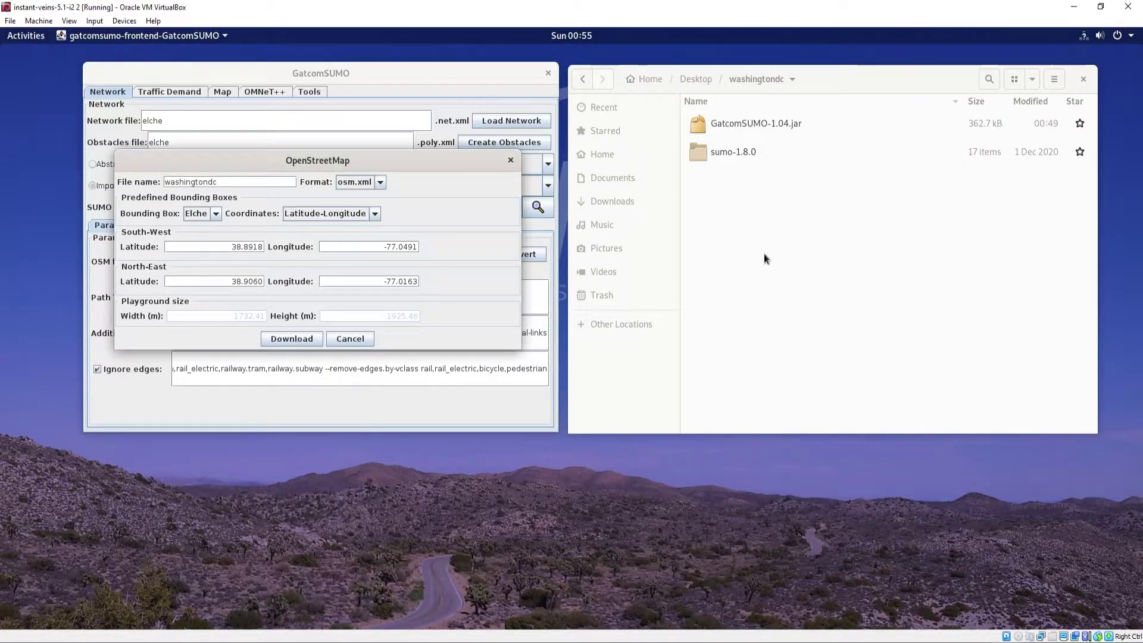
{"action": "left_click", "coordinate": [279, 341]}
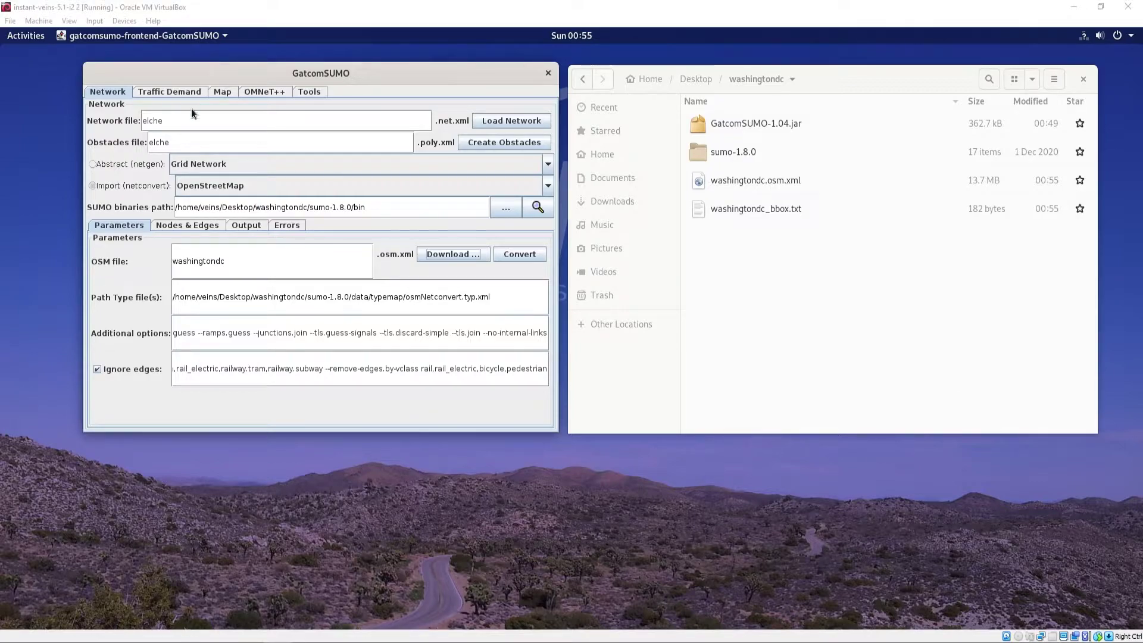
Set the network file name to washingtondc and convert the downloaded OSM file into a SUMO network.
{"action": "left_click_drag", "start_coordinate": [184, 121], "coordinate": [132, 121]}
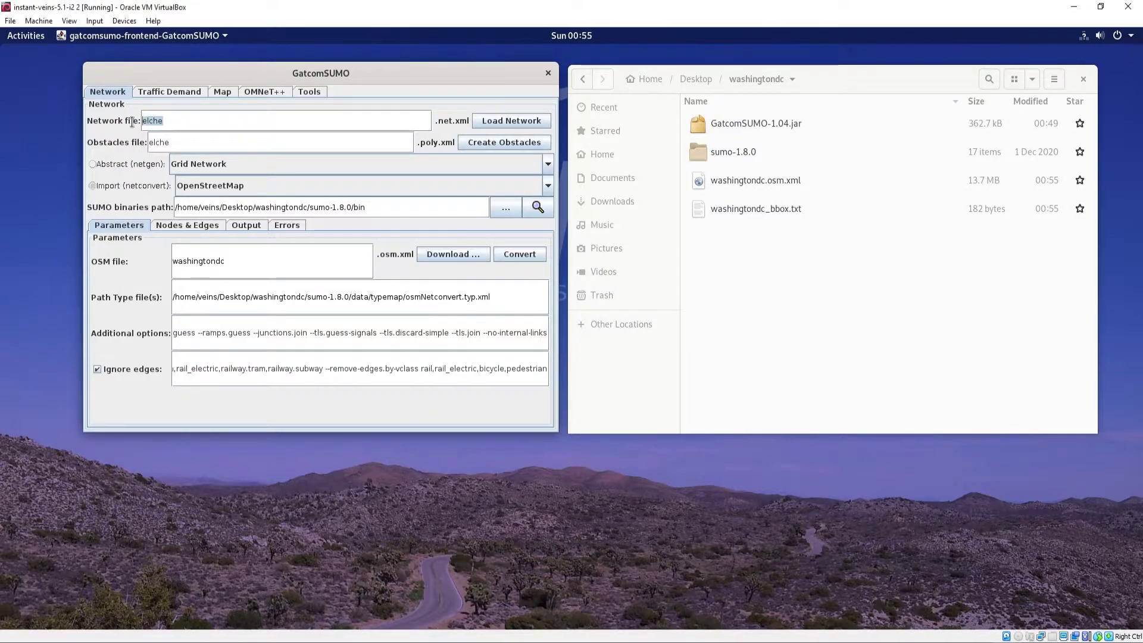
{"action": "type", "text": "wash"}
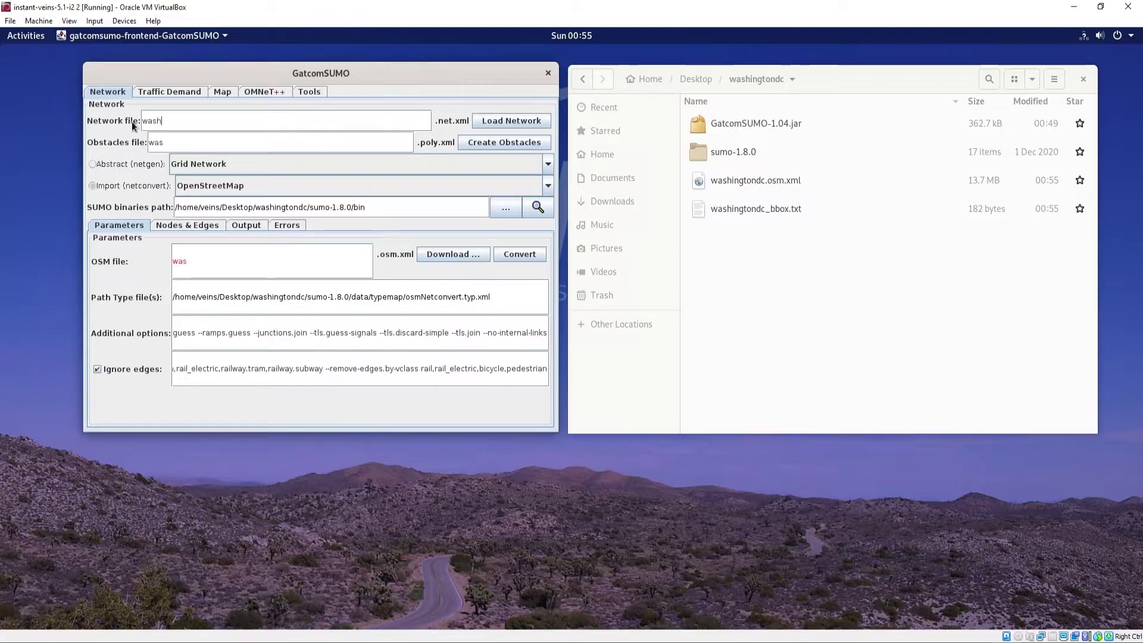
{"action": "type", "text": "ingtondc"}
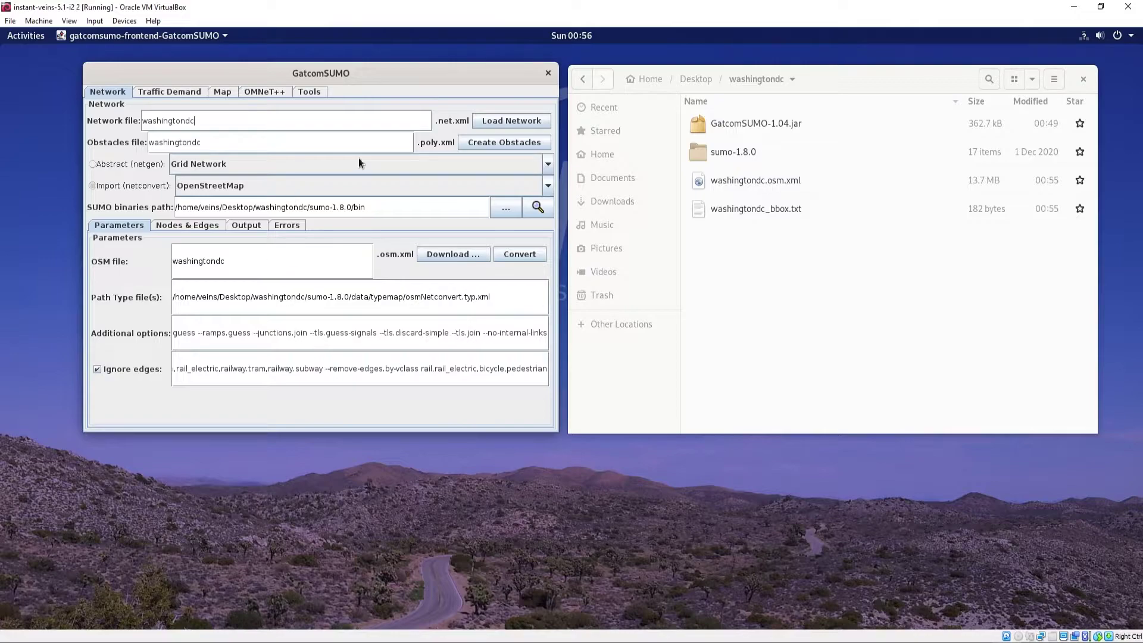
{"action": "left_click", "coordinate": [521, 256]}
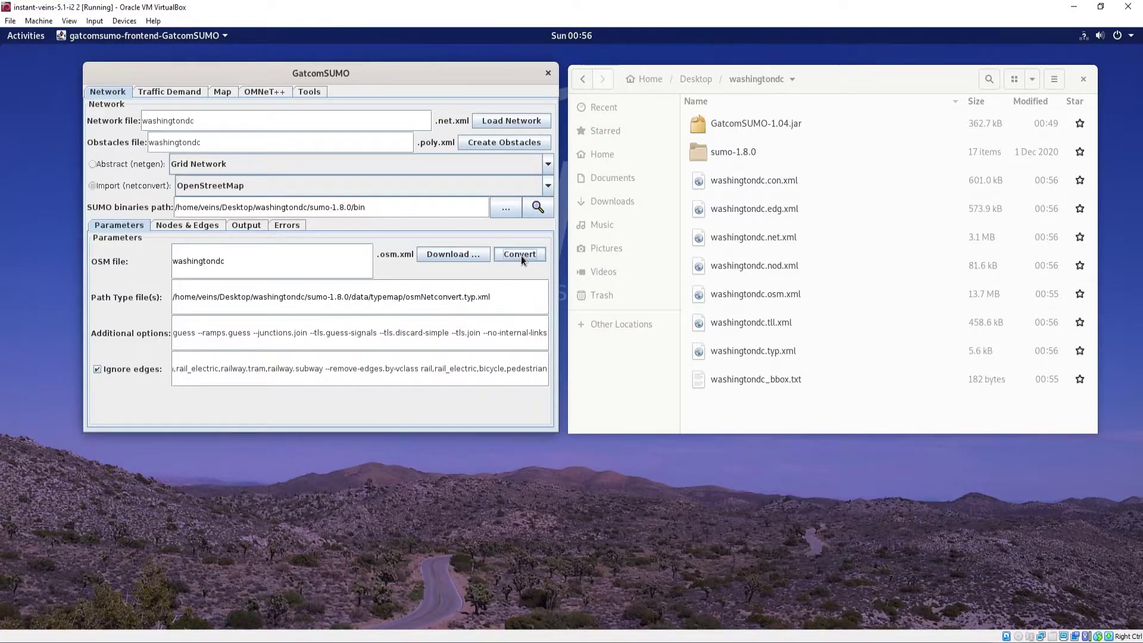
Create the obstacles file for washingtondc and load the converted network.
{"action": "left_click", "coordinate": [509, 143]}
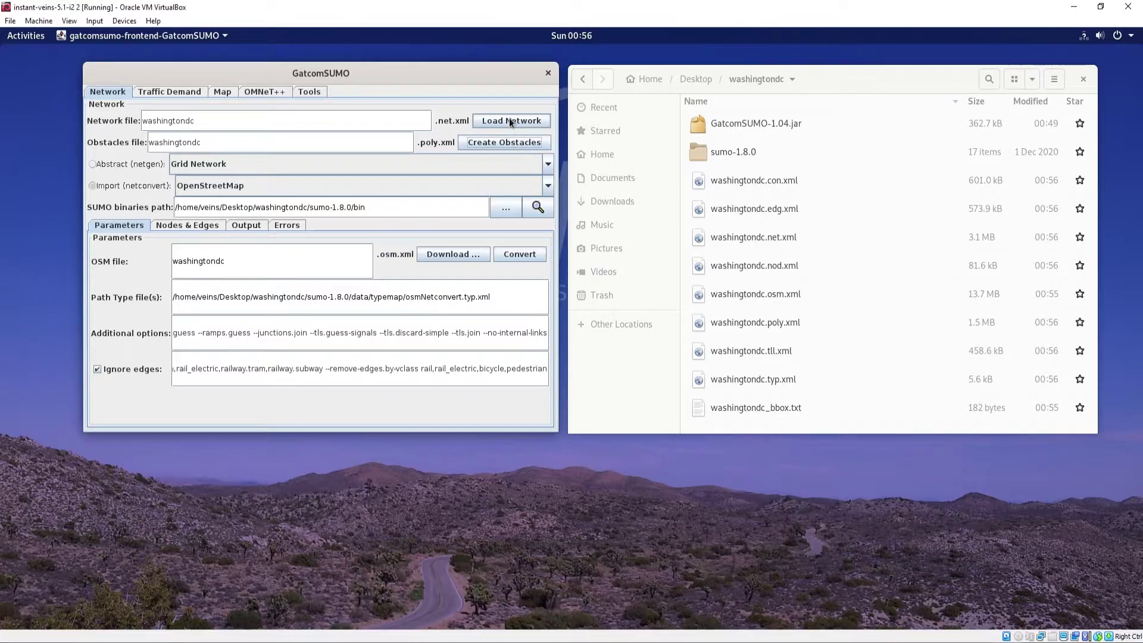
{"action": "left_click", "coordinate": [510, 121]}
Examine the loaded road network on the map, covering its full extent and its western part.
{"action": "left_click", "coordinate": [222, 91]}
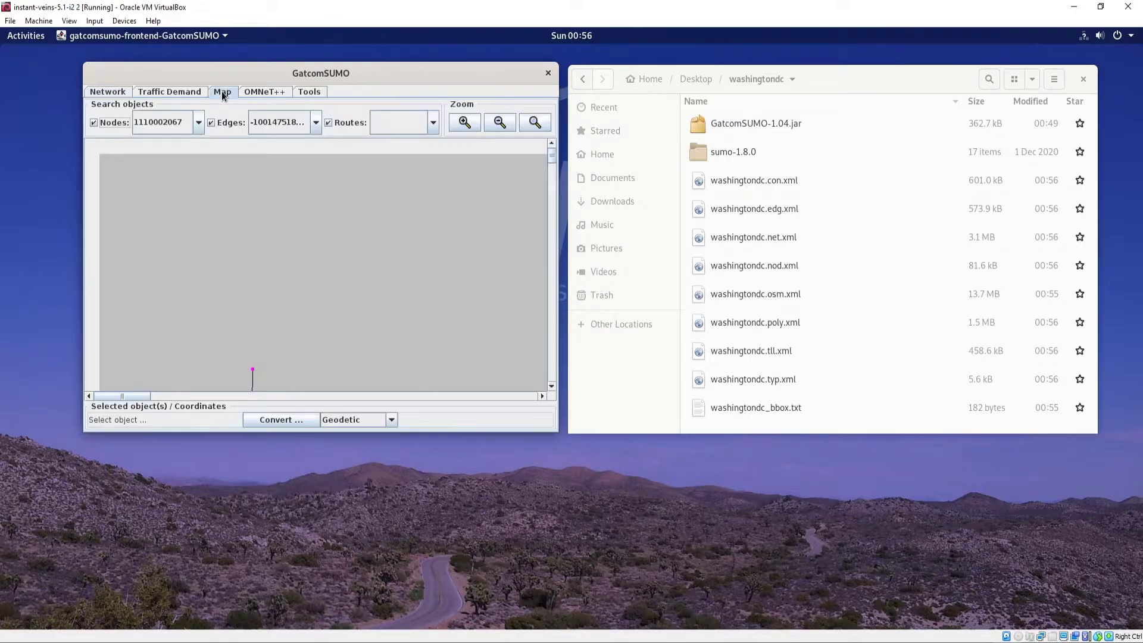
{"action": "left_click", "coordinate": [499, 124]}
{"action": "left_click", "coordinate": [500, 126]}
{"action": "left_click", "coordinate": [499, 124]}
{"action": "left_click", "coordinate": [499, 124]}
{"action": "left_click", "coordinate": [499, 124]}
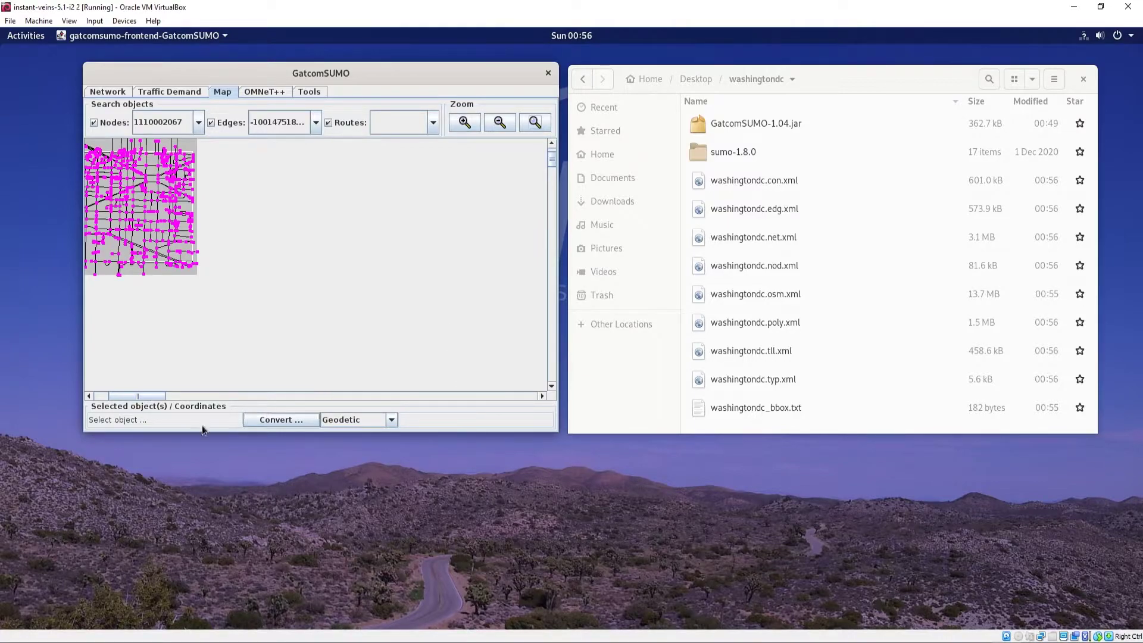
{"action": "left_click", "coordinate": [464, 122]}
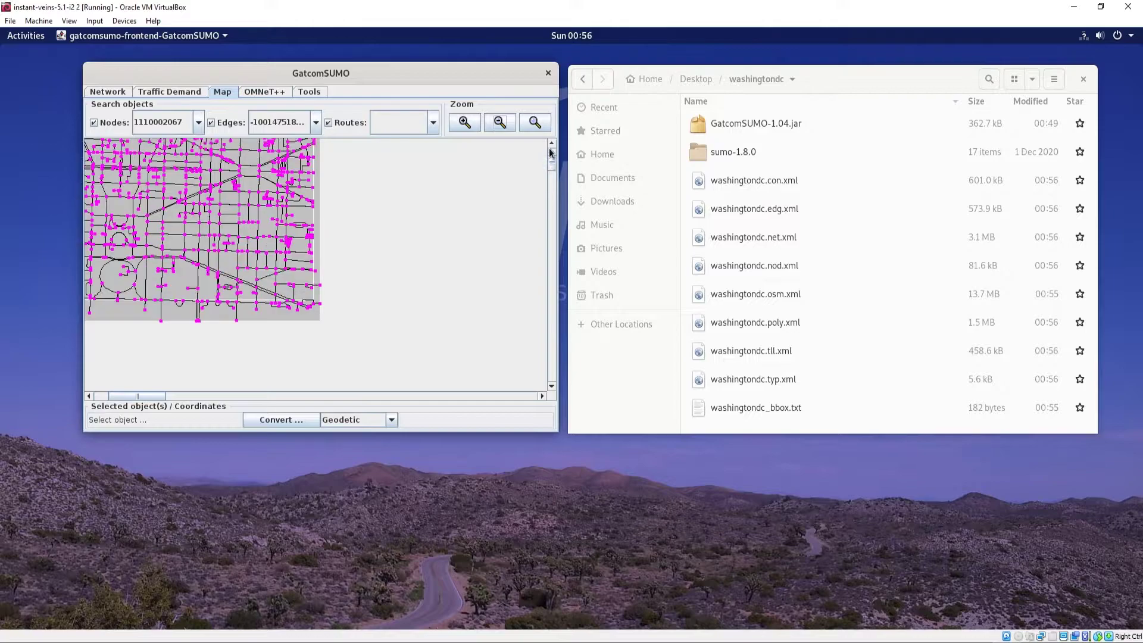
{"action": "left_click_drag", "start_coordinate": [159, 400], "coordinate": [95, 401]}
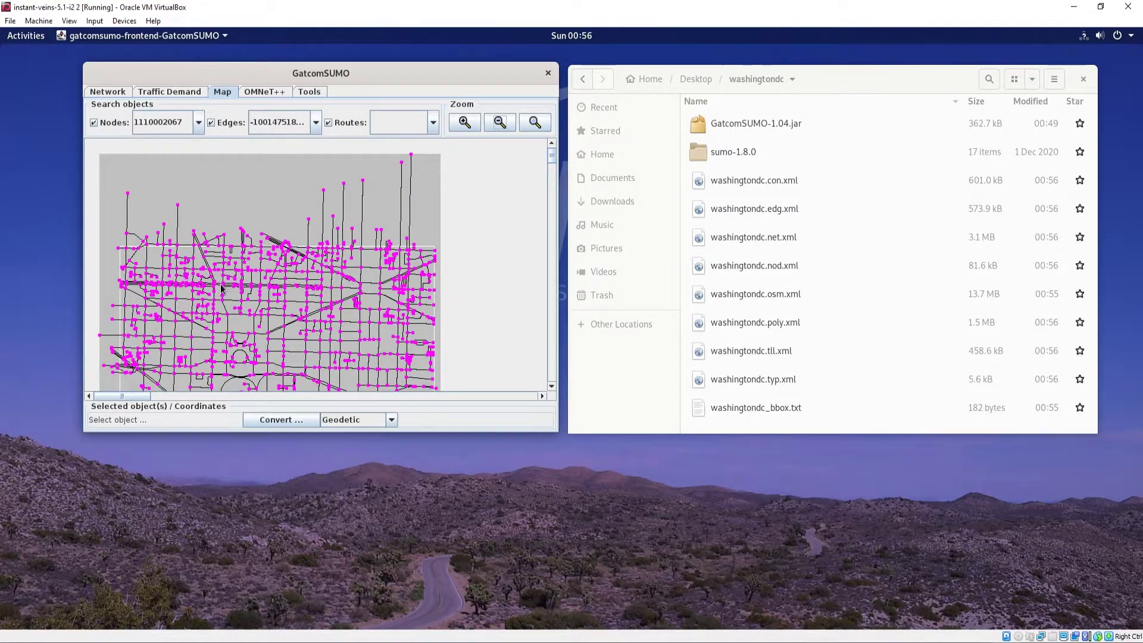
Generate 10 random magenta trips for the traffic demand and add all of them to the routes table.
{"action": "left_click", "coordinate": [162, 91]}
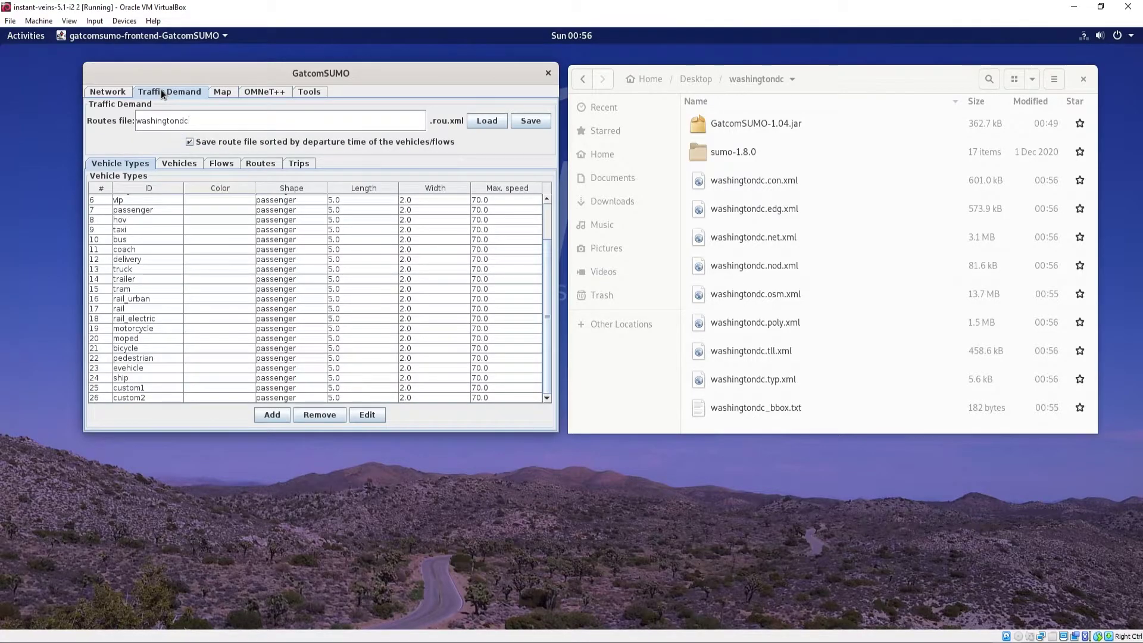
{"action": "left_click", "coordinate": [299, 162]}
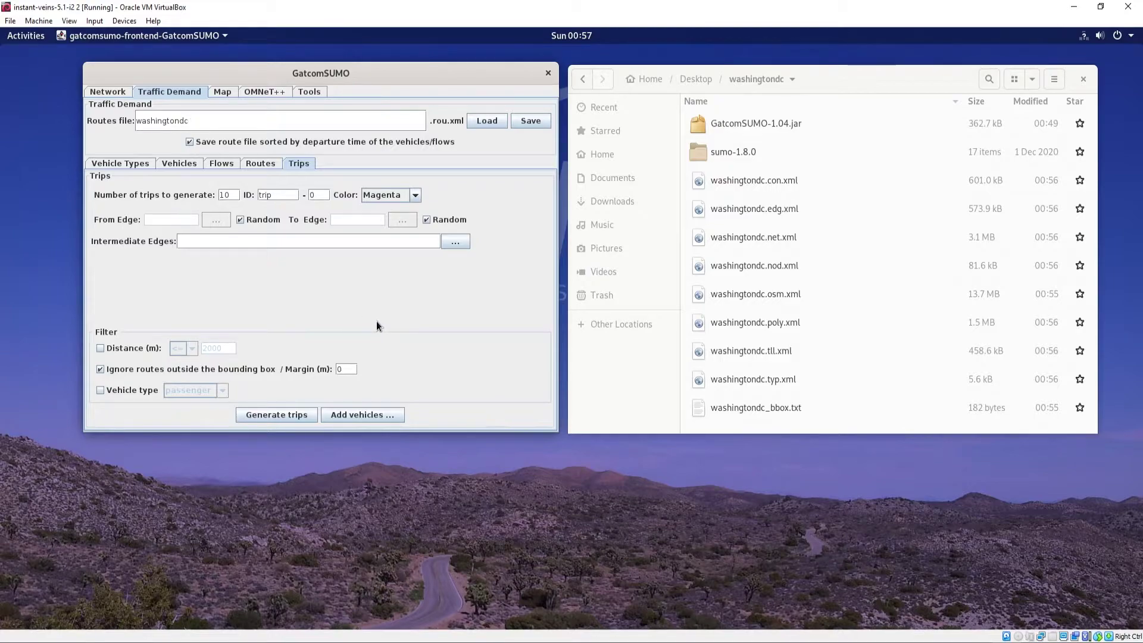
{"action": "left_click", "coordinate": [277, 415]}
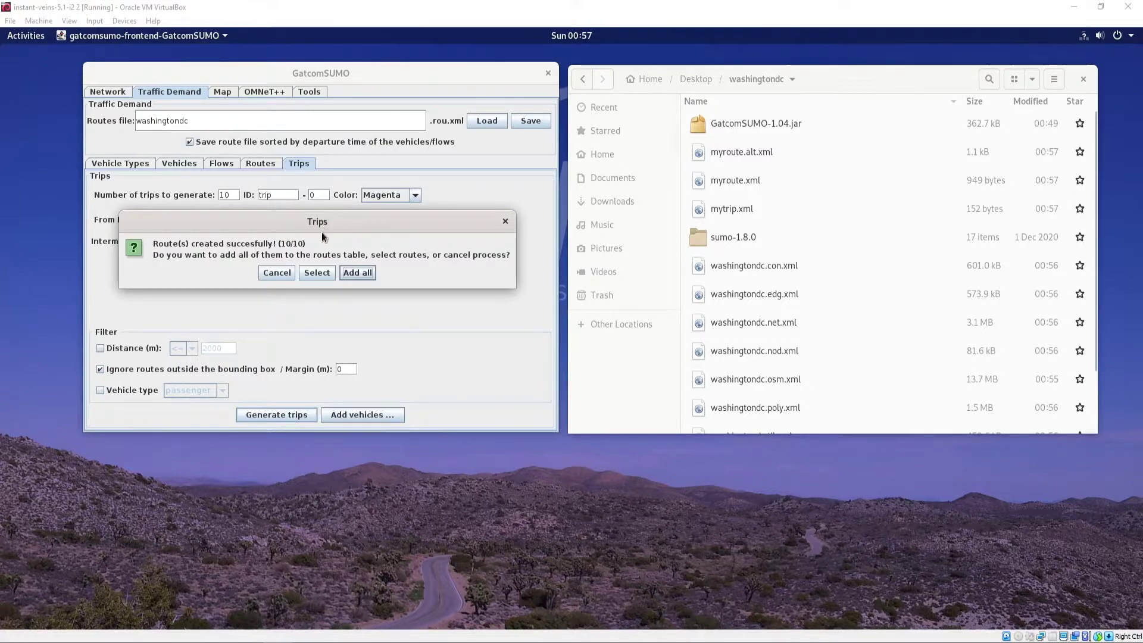
{"action": "left_click", "coordinate": [362, 271]}
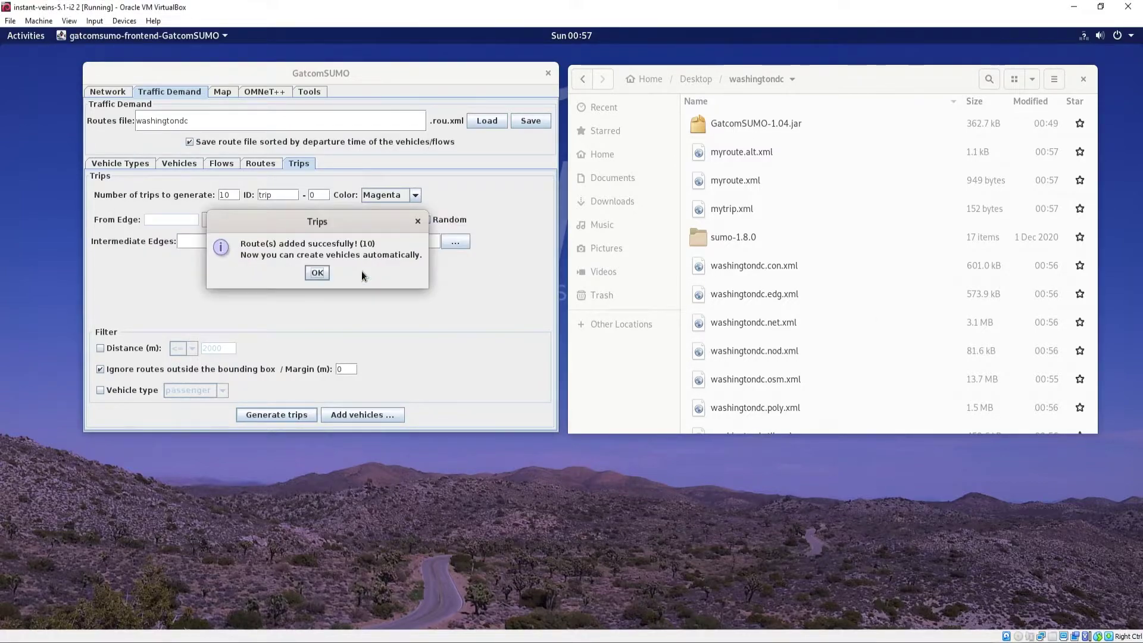
{"action": "left_click", "coordinate": [317, 272]}
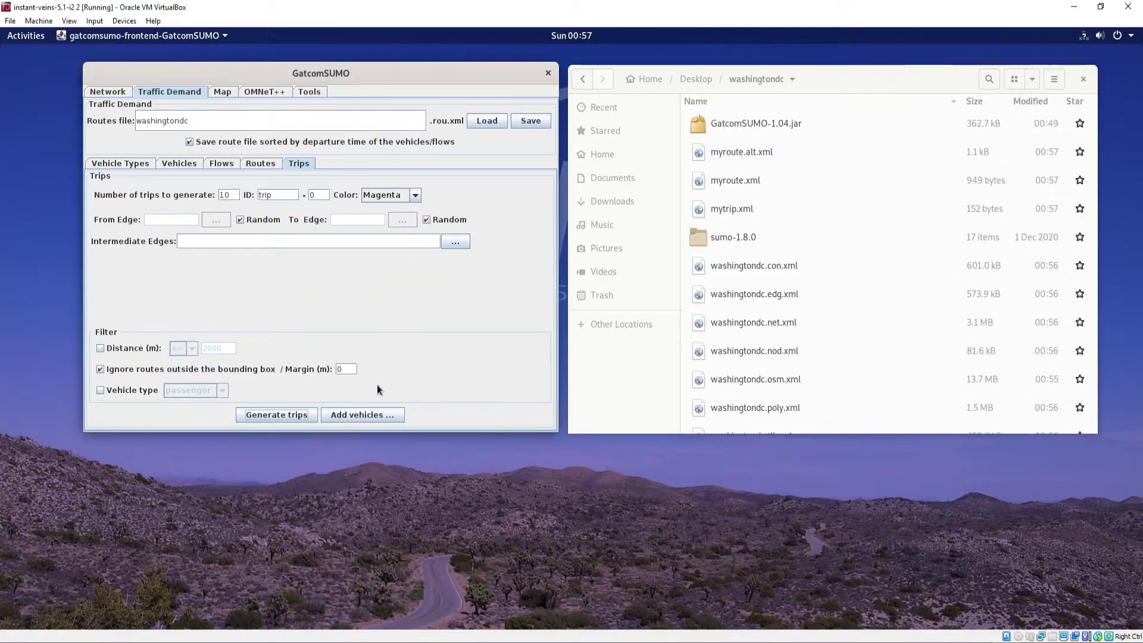
Add 10 orange passenger vehicles to the generated trips, starting from trip-0 with a 0.01-second increment.
{"action": "left_click", "coordinate": [359, 416]}
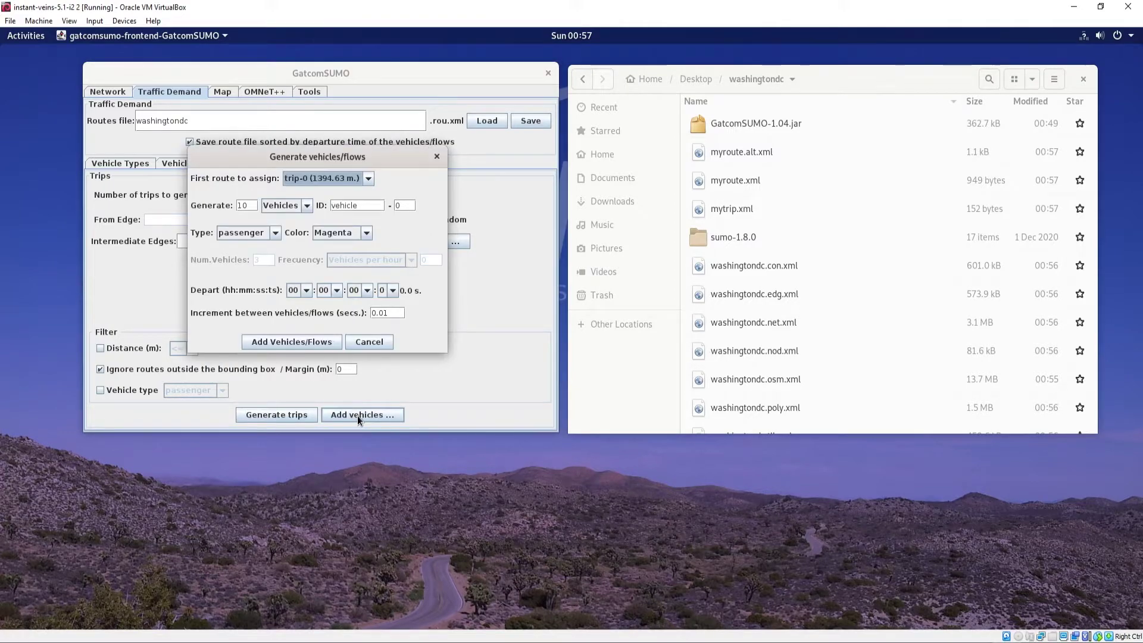
{"action": "left_click", "coordinate": [367, 234]}
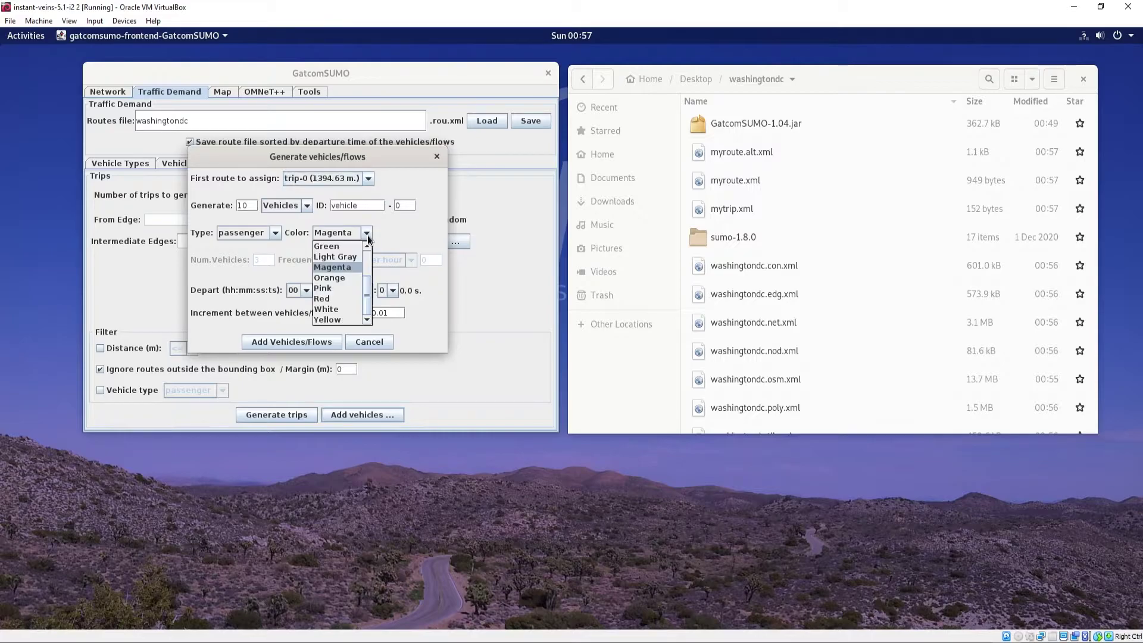
{"action": "left_click", "coordinate": [346, 277]}
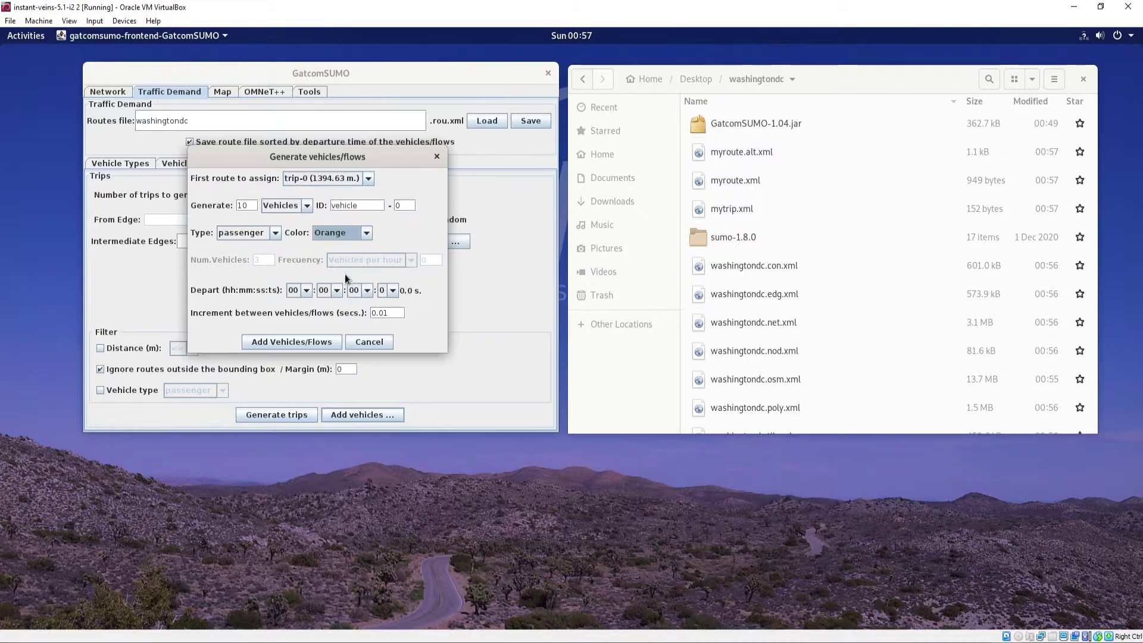
{"action": "left_click", "coordinate": [269, 343]}
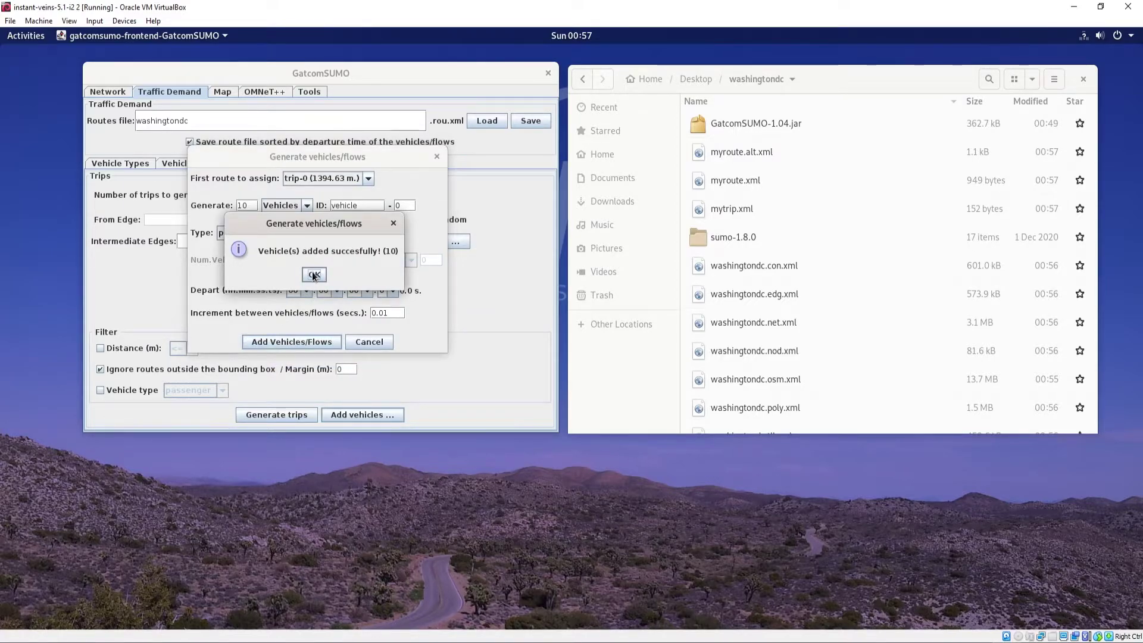
{"action": "left_click", "coordinate": [313, 273]}
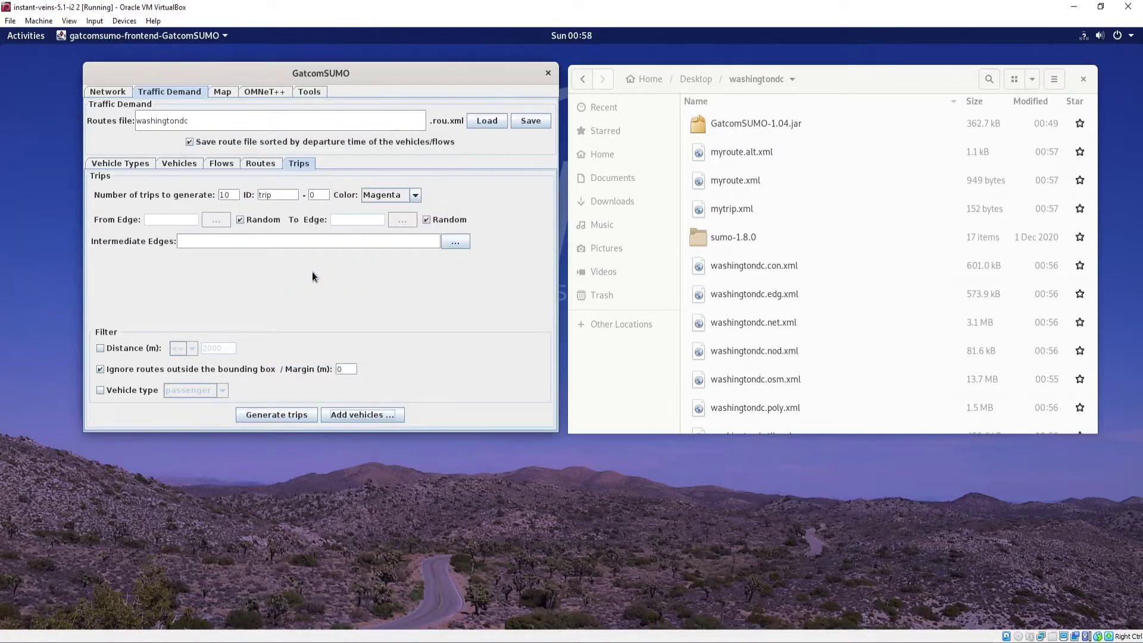
Check the generated routes and save the traffic demand to the washingtondc routes file.
{"action": "left_click", "coordinate": [262, 163]}
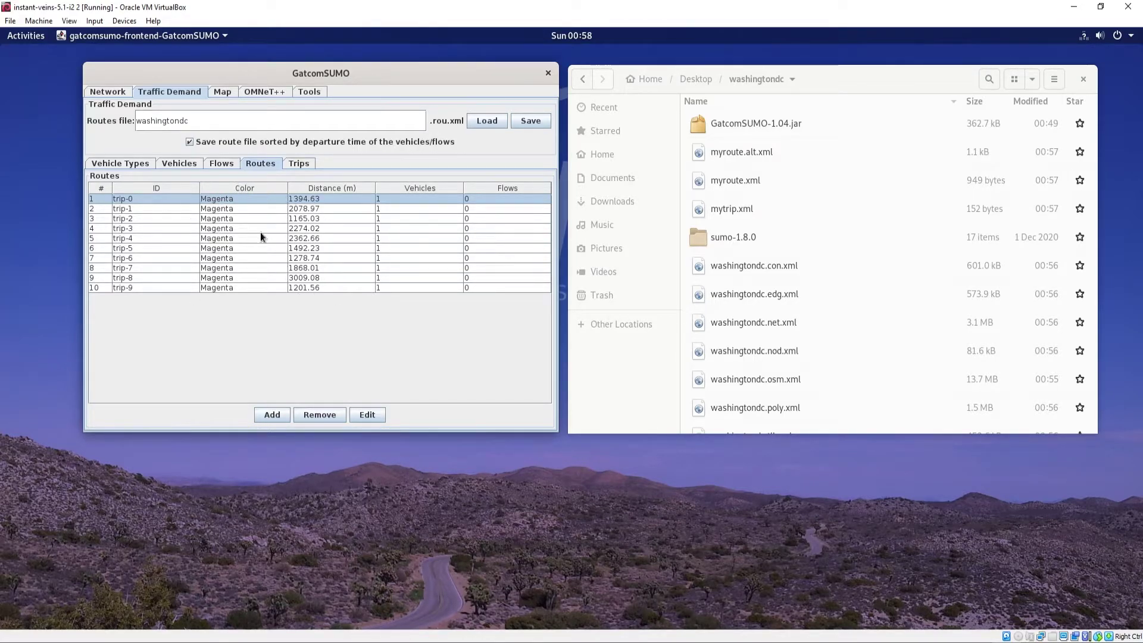
{"action": "left_click", "coordinate": [299, 163]}
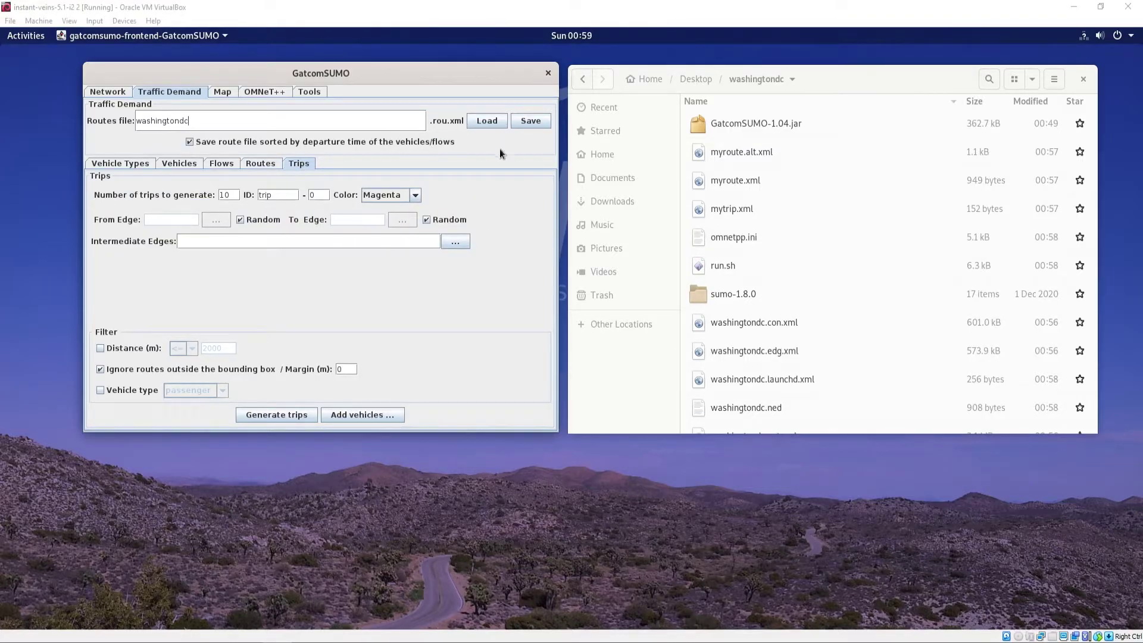
{"action": "left_click", "coordinate": [527, 120]}
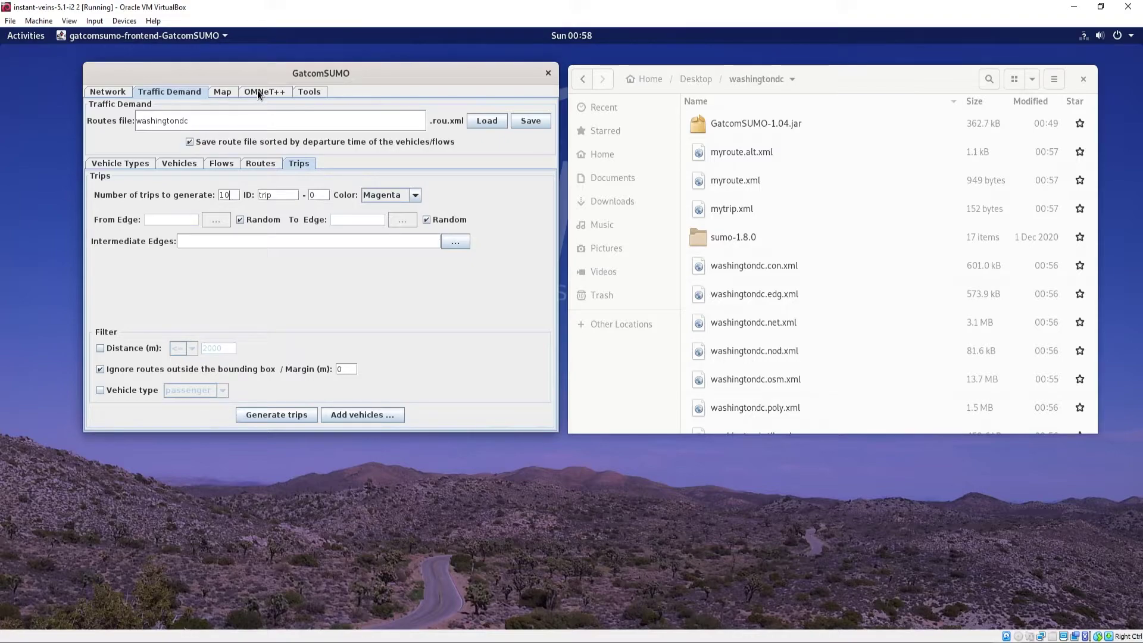
Enable the use of obstacles for the washingtondc scenario and generate its OMNeT++ files.
{"action": "left_click", "coordinate": [257, 91]}
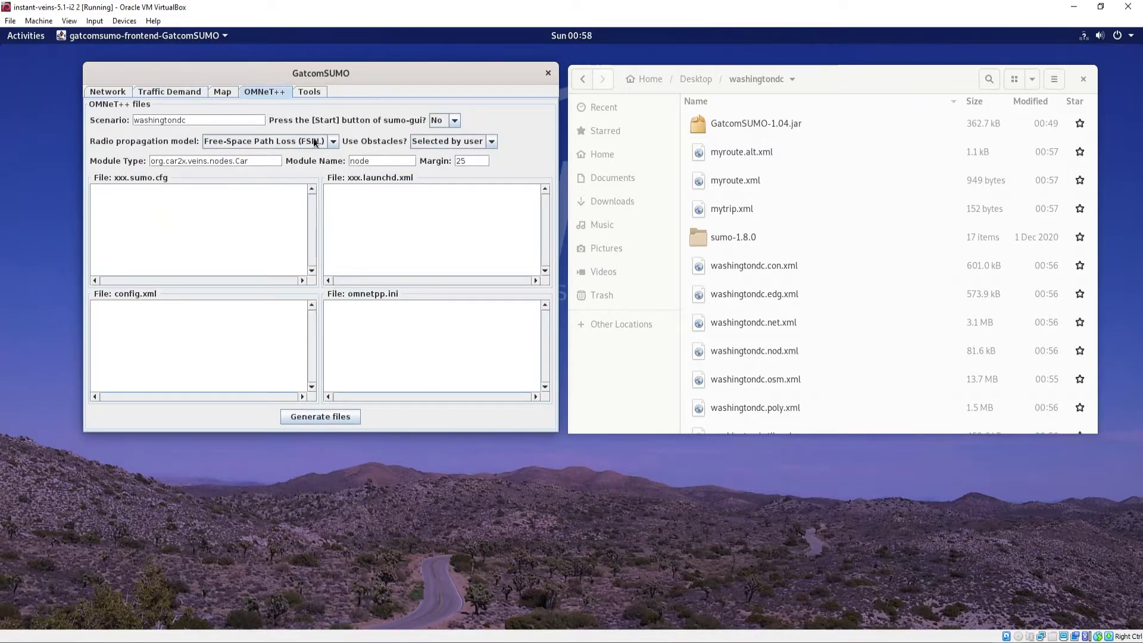
{"action": "left_click", "coordinate": [492, 143]}
{"action": "left_click", "coordinate": [480, 166]}
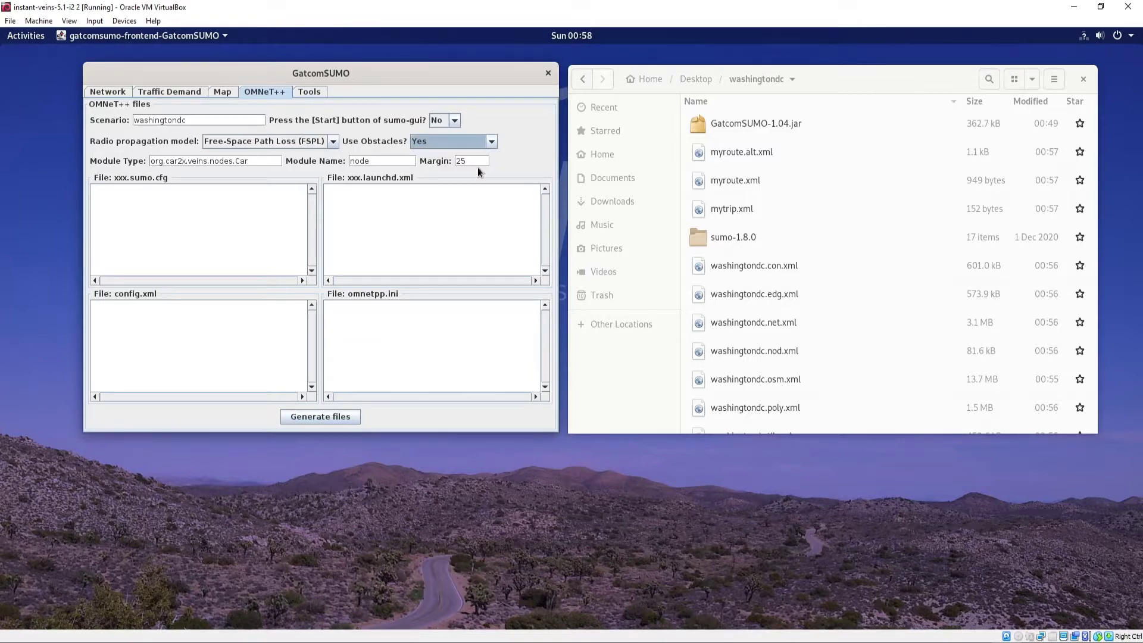
{"action": "left_click", "coordinate": [324, 418]}
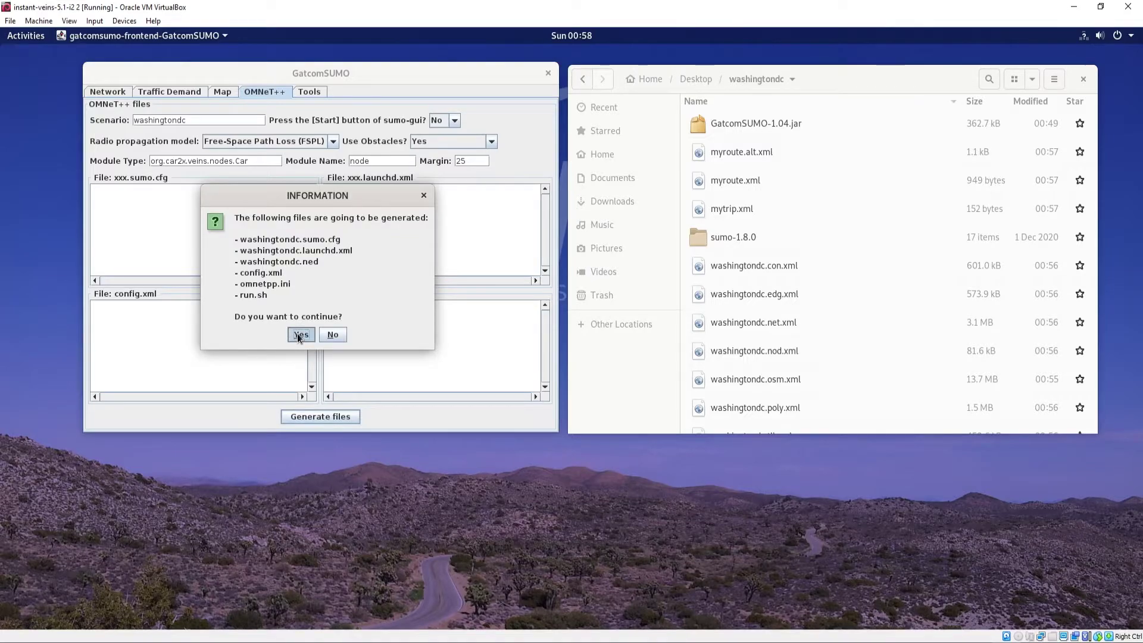
{"action": "left_click", "coordinate": [299, 334]}
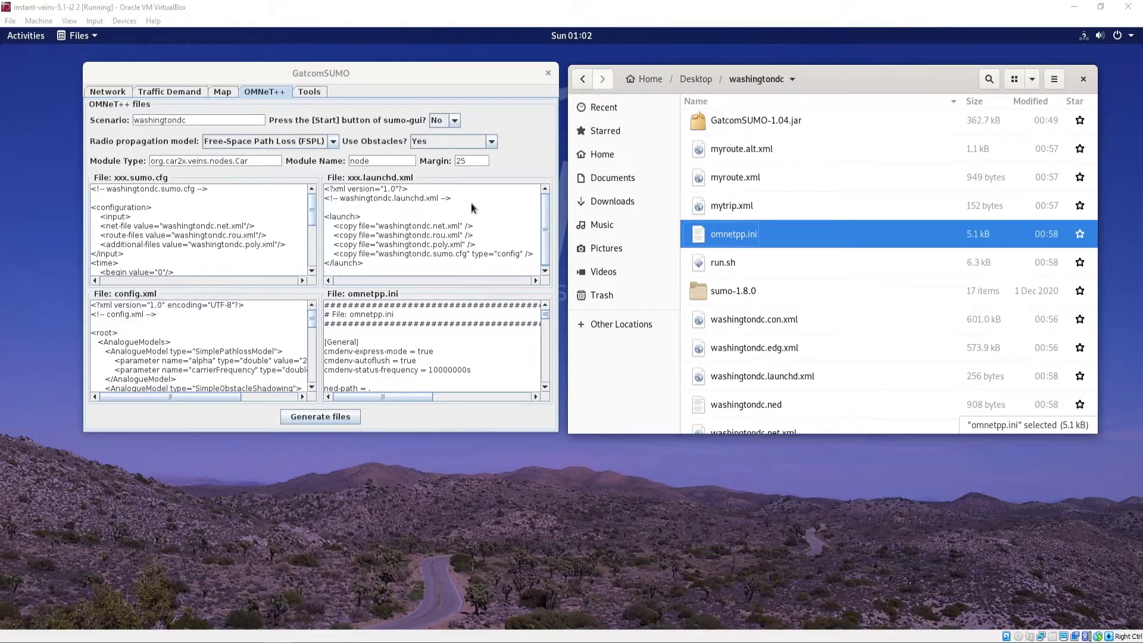
Close GatcomSUMO and its terminal, and launch the OMNeT++ IDE.
{"action": "left_click", "coordinate": [547, 74]}
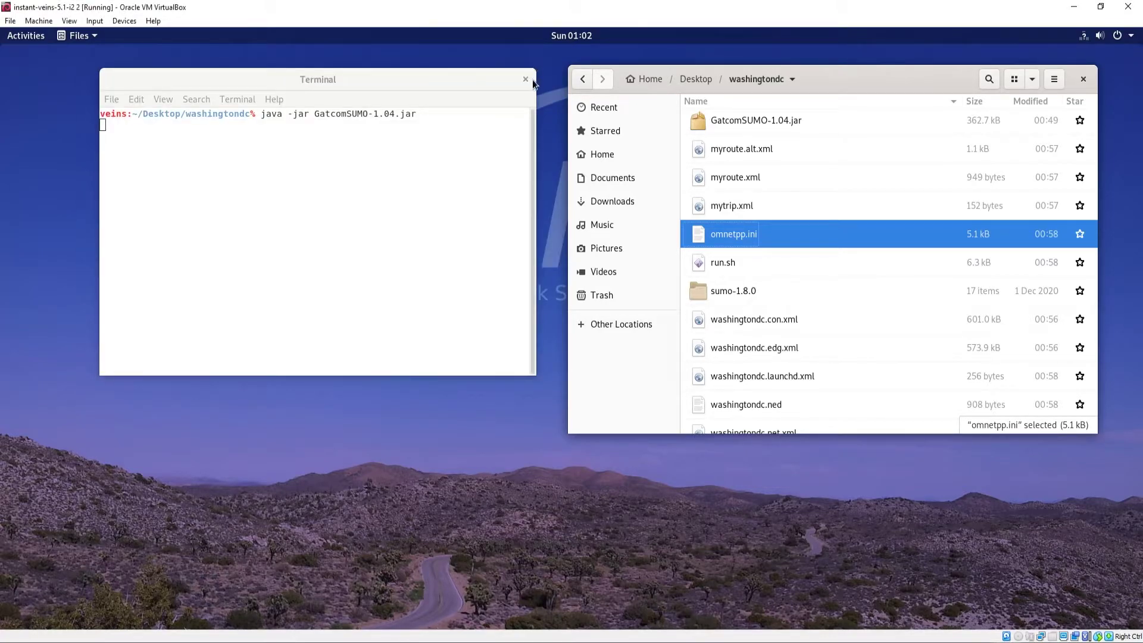
{"action": "left_click", "coordinate": [524, 80]}
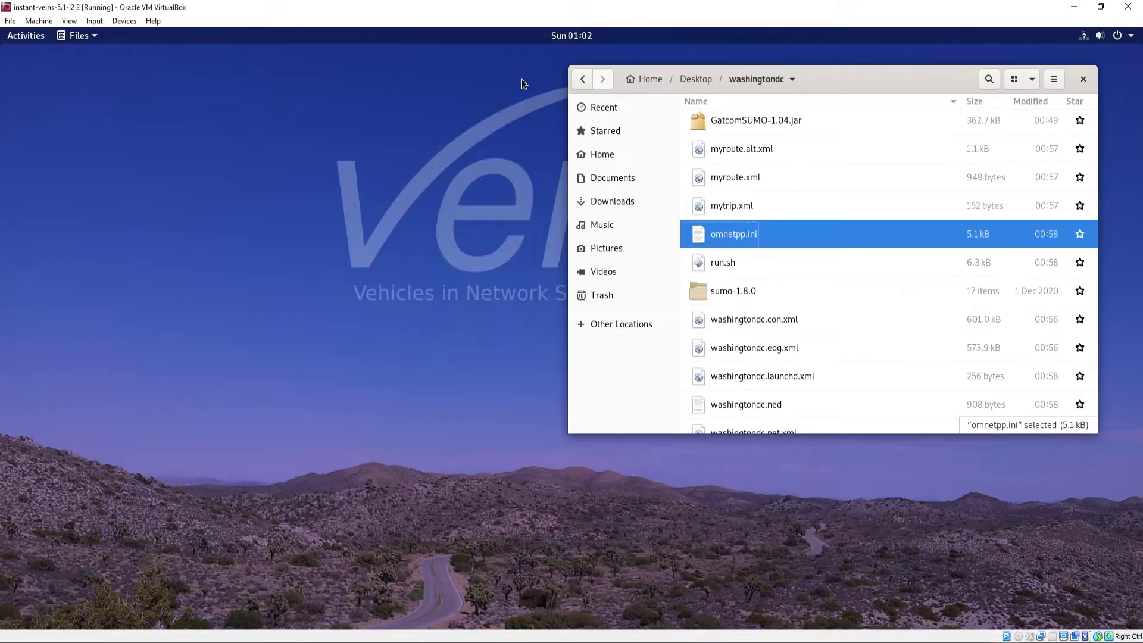
{"action": "left_click", "coordinate": [18, 38]}
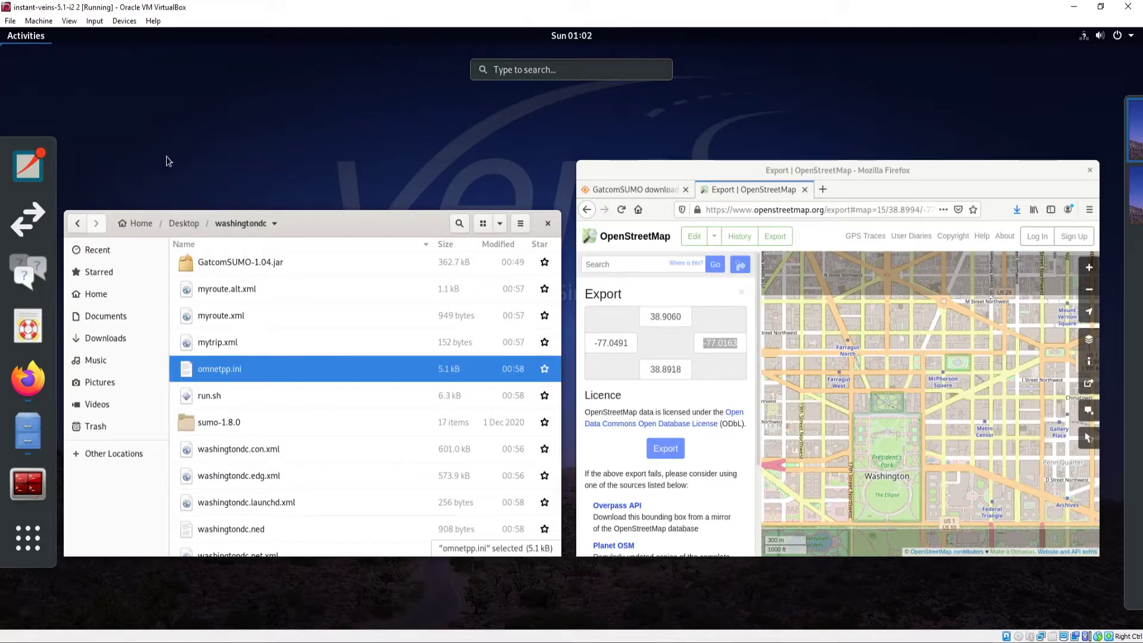
{"action": "left_click", "coordinate": [25, 170]}
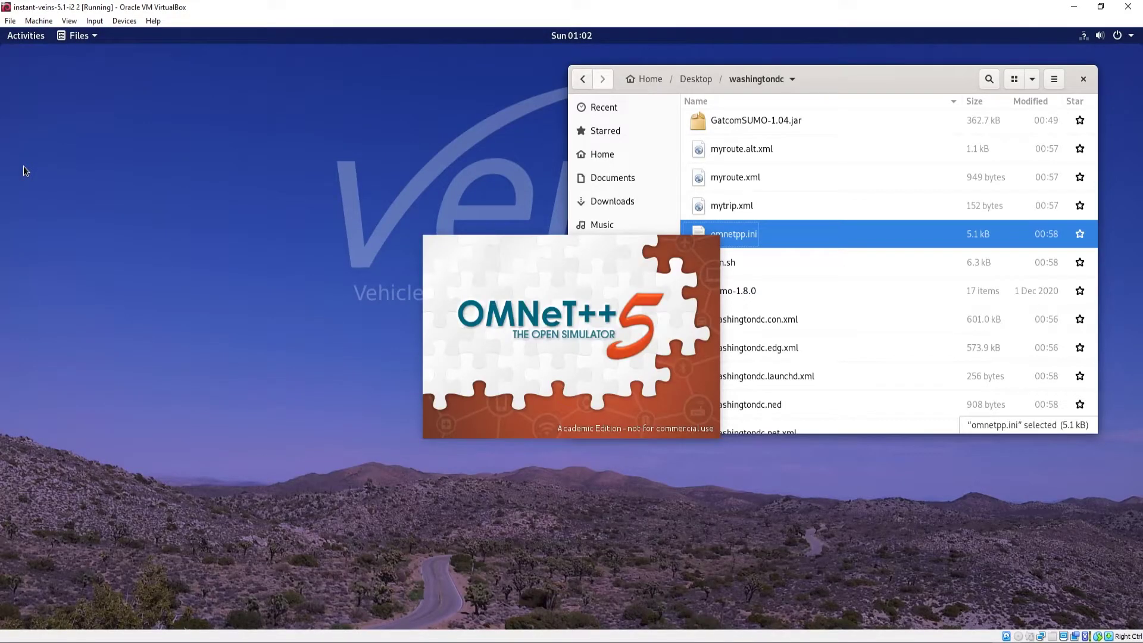
Start the veins_launchd daemon and bring the OMNeT++ IDE window back to the front.
{"action": "left_click", "coordinate": [20, 38]}
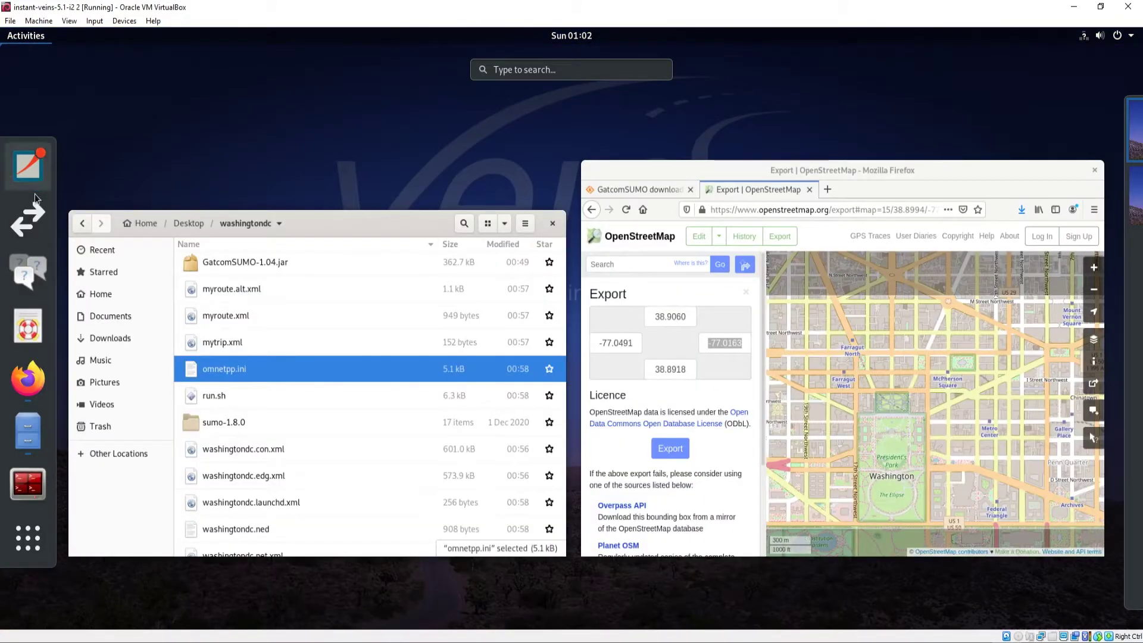
{"action": "right_click", "coordinate": [33, 227]}
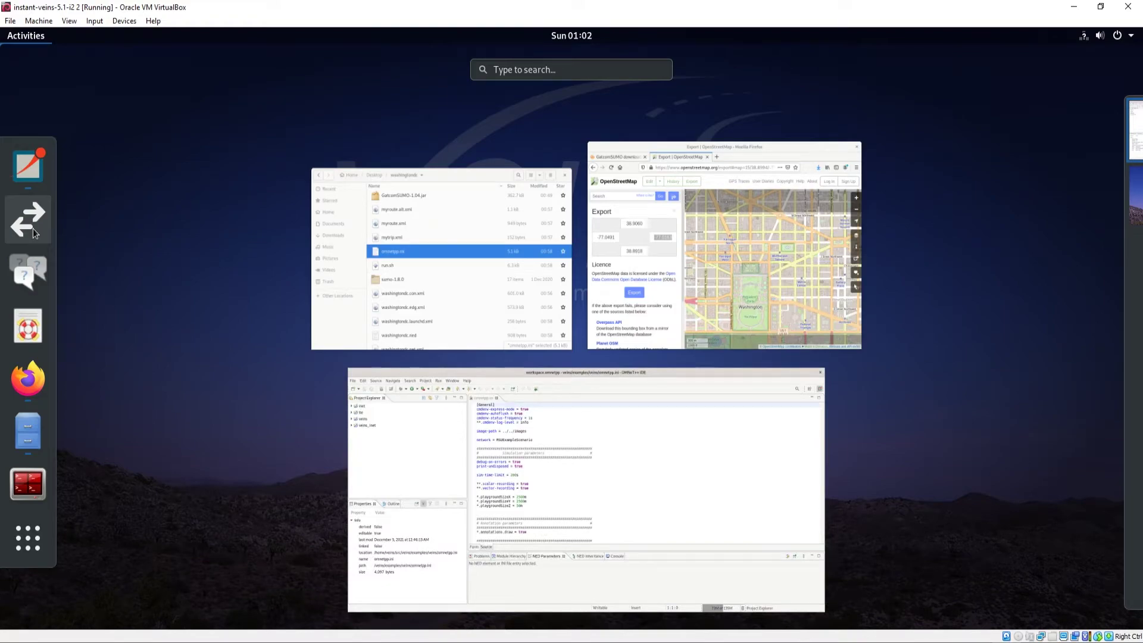
{"action": "left_click", "coordinate": [33, 227]}
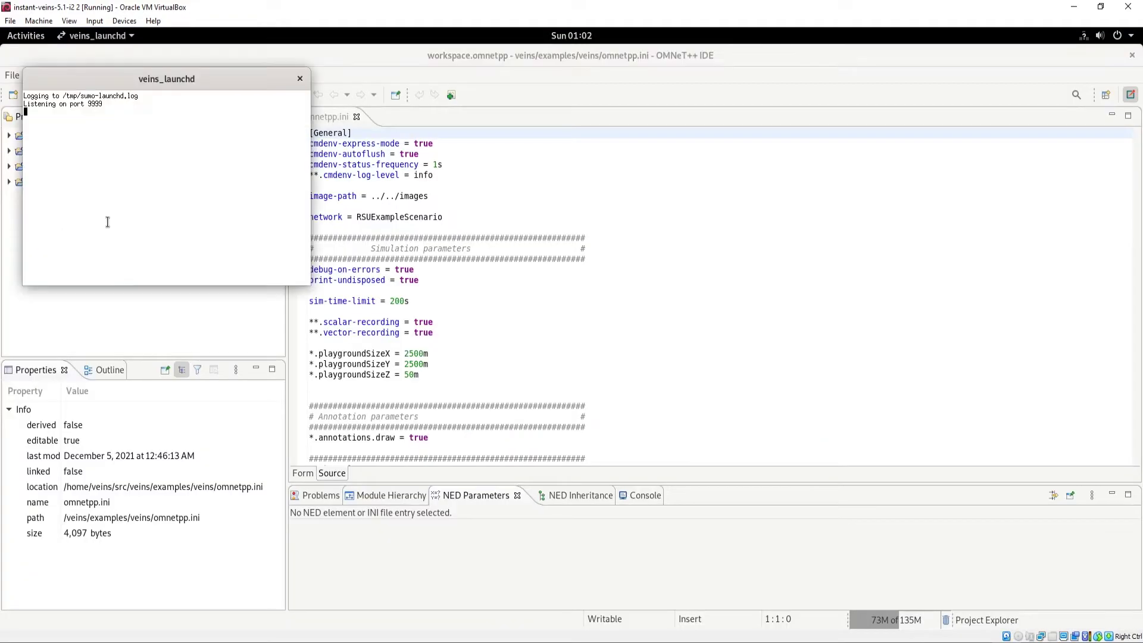
{"action": "left_click", "coordinate": [432, 55]}
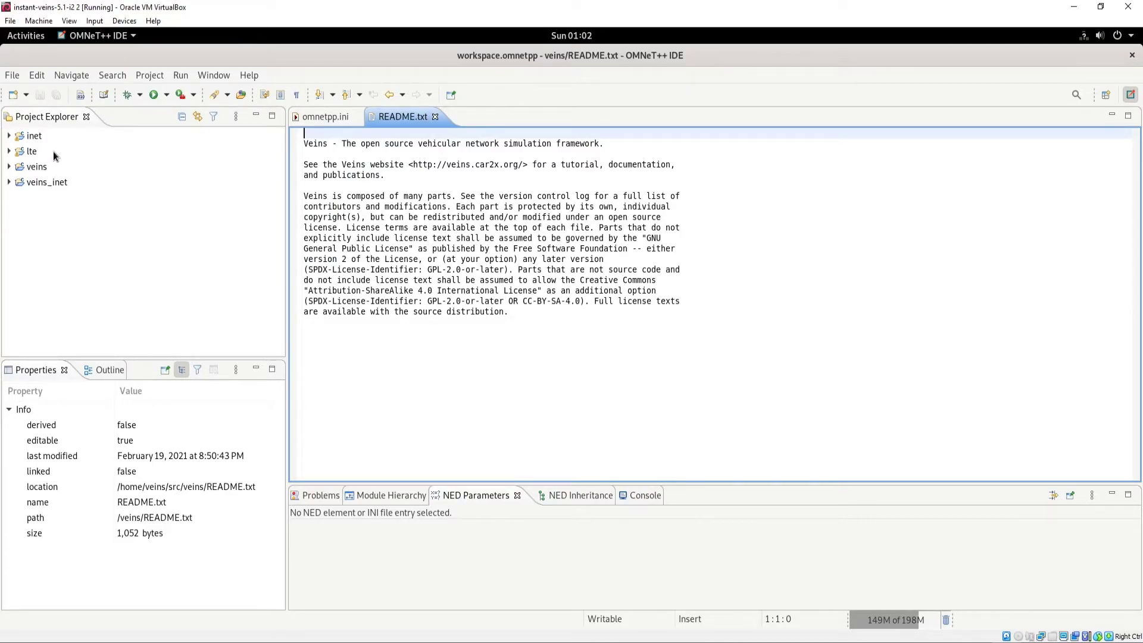
Expand the veins/examples/veins project folder and arrange the IDE beside the washingtondc folder window.
{"action": "left_click", "coordinate": [8, 168]}
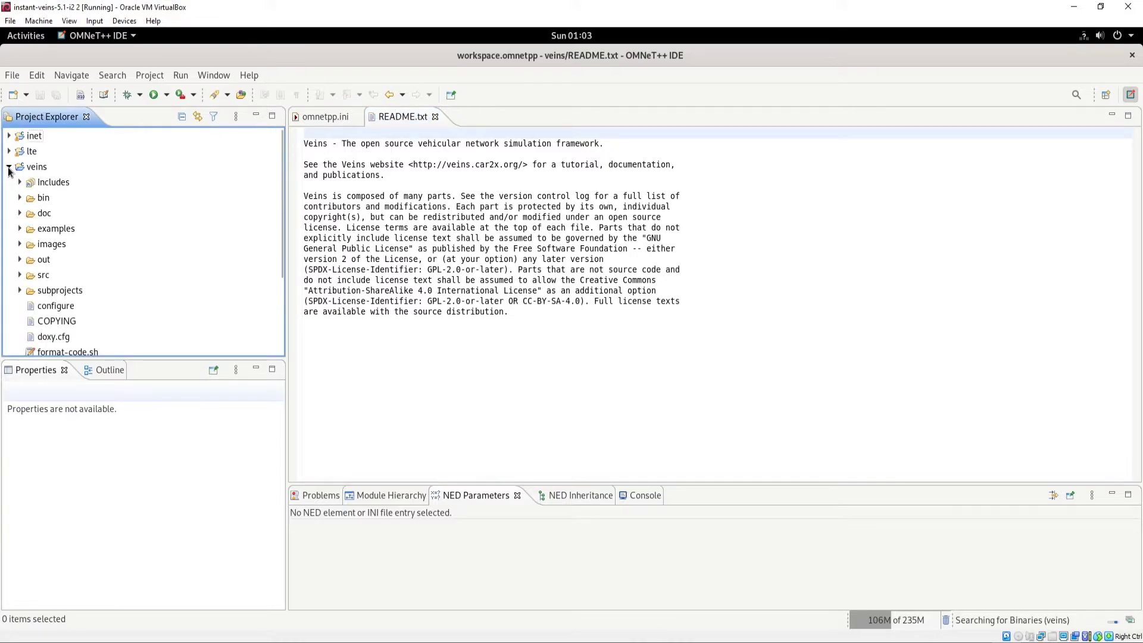
{"action": "left_click", "coordinate": [19, 230]}
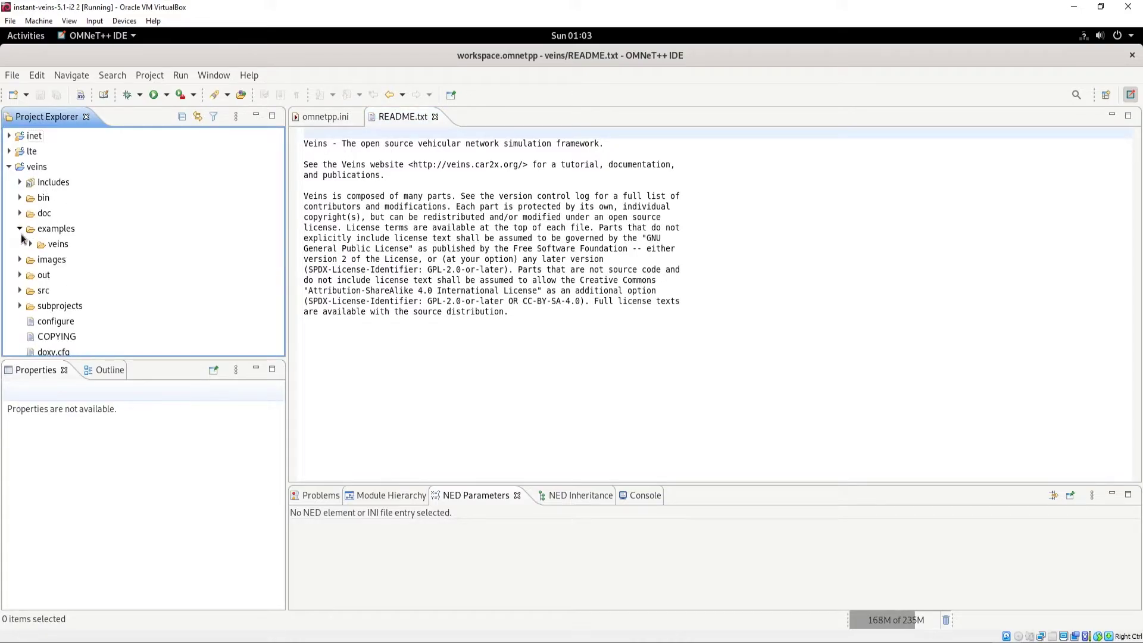
{"action": "left_click", "coordinate": [30, 245]}
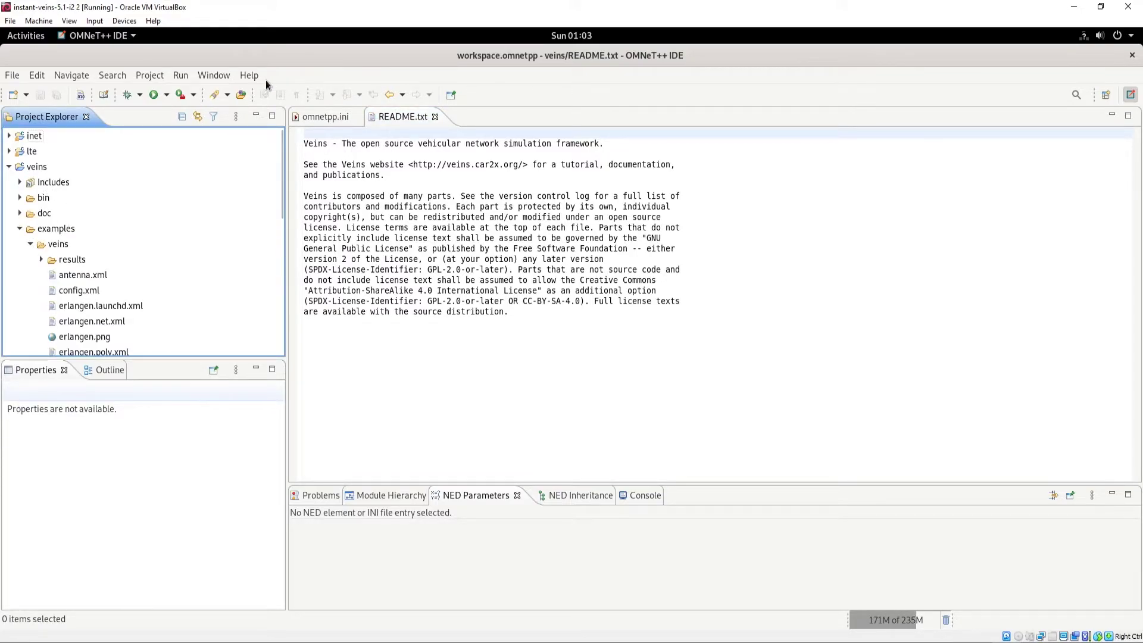
{"action": "left_click_drag", "start_coordinate": [271, 60], "coordinate": [400, 67]}
{"action": "left_click_drag", "start_coordinate": [809, 75], "coordinate": [850, 48]}
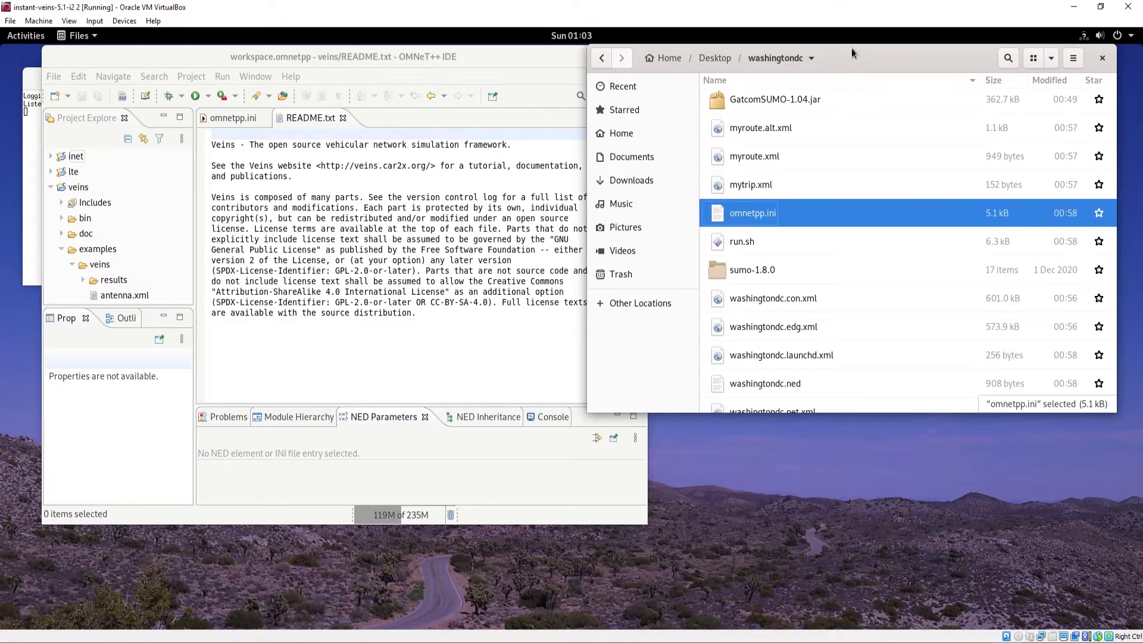
Copy config.xml and the washingtondc launchd.xml, net.xml, poly.xml, rou.xml and sumo.cfg files from the washingtondc folder.
{"action": "scroll", "coordinate": [826, 226], "scroll_direction": "up", "scroll_amount": 1}
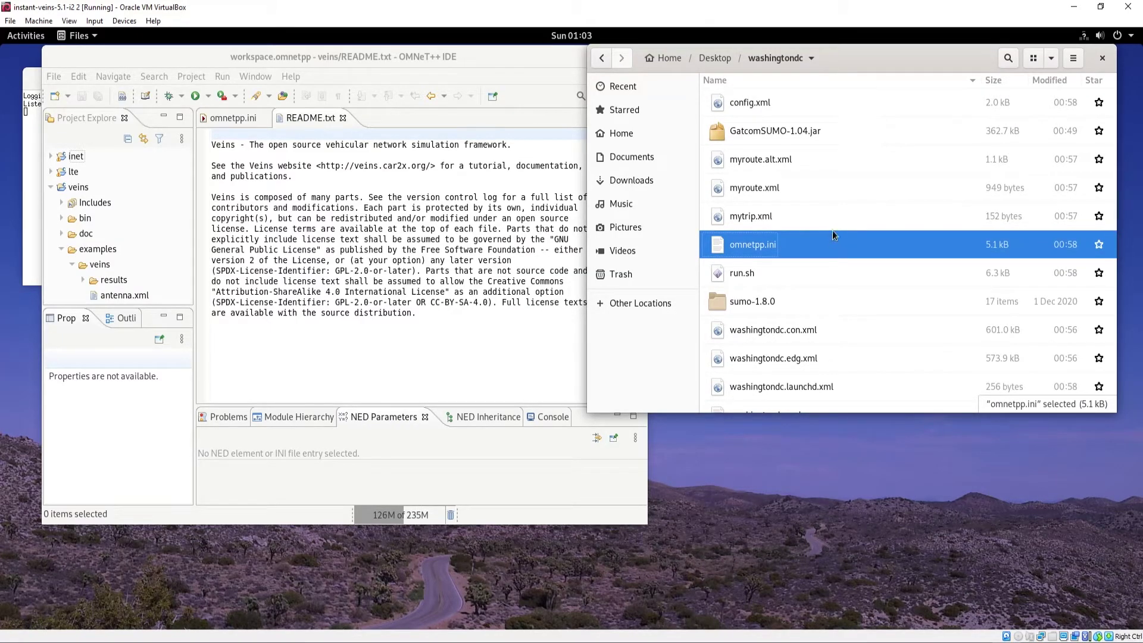
{"action": "left_click", "coordinate": [771, 102]}
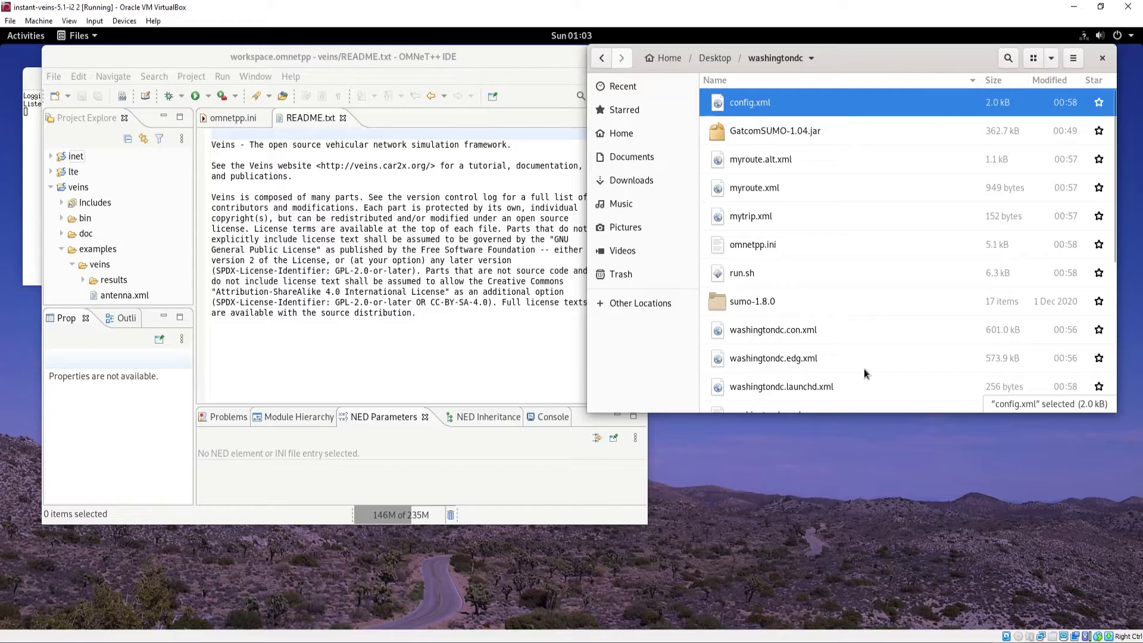
{"action": "scroll", "coordinate": [864, 373], "scroll_direction": "down", "scroll_amount": 1}
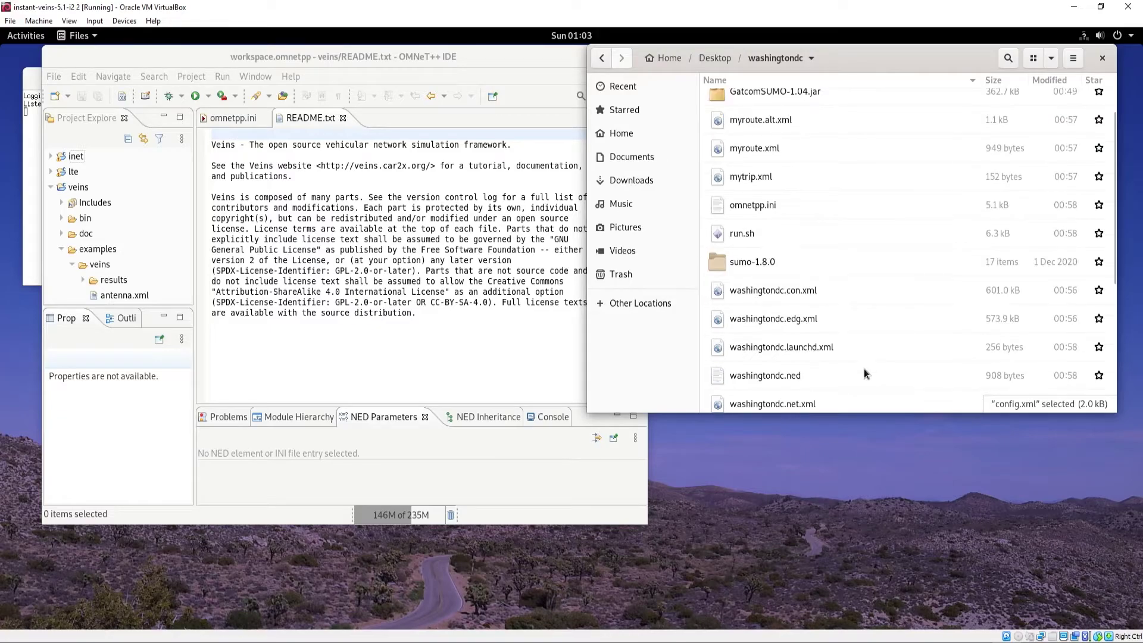
{"action": "left_click", "coordinate": [787, 347], "text": "ctrl"}
{"action": "scroll", "coordinate": [787, 348], "scroll_direction": "down", "scroll_amount": 1}
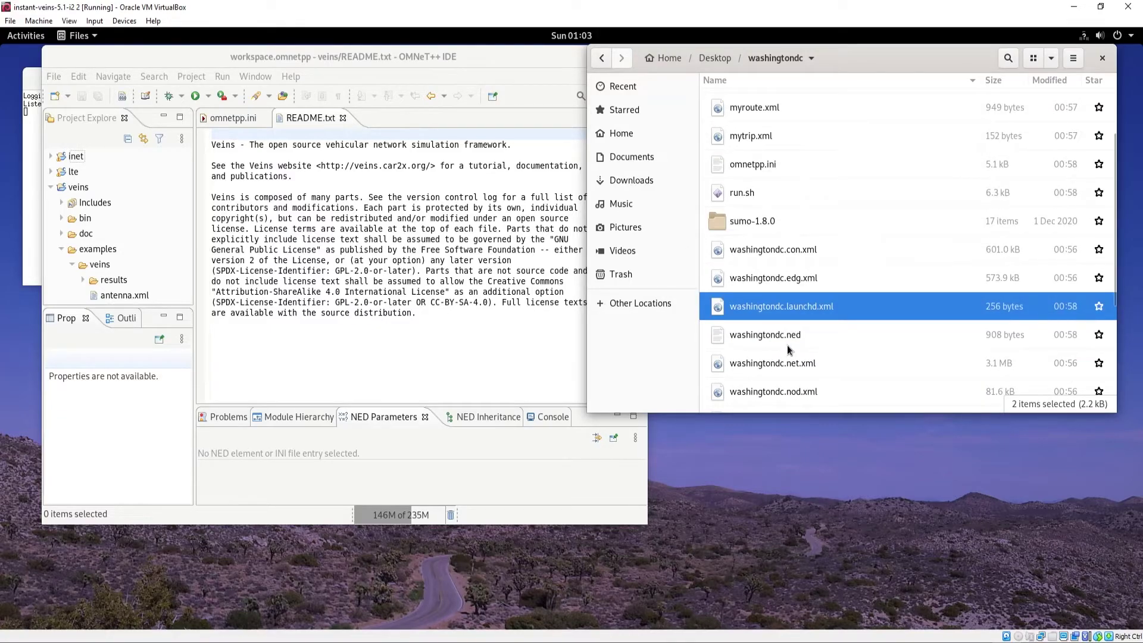
{"action": "left_click", "coordinate": [779, 363], "text": "ctrl"}
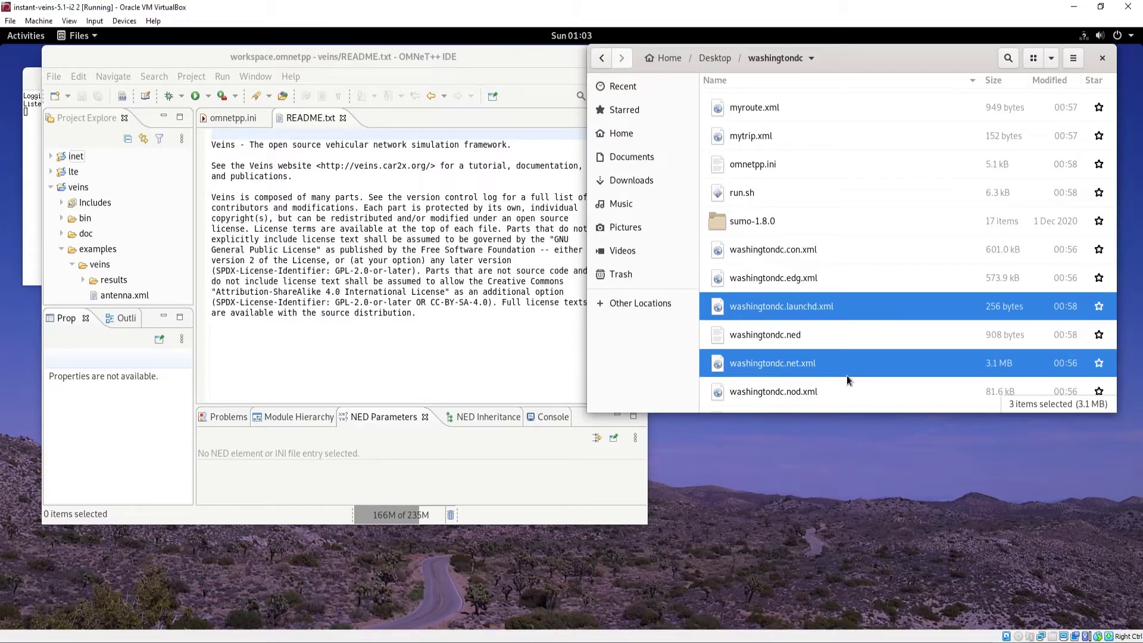
{"action": "scroll", "coordinate": [848, 379], "scroll_direction": "down", "scroll_amount": 1}
{"action": "scroll", "coordinate": [848, 380], "scroll_direction": "down", "scroll_amount": 1}
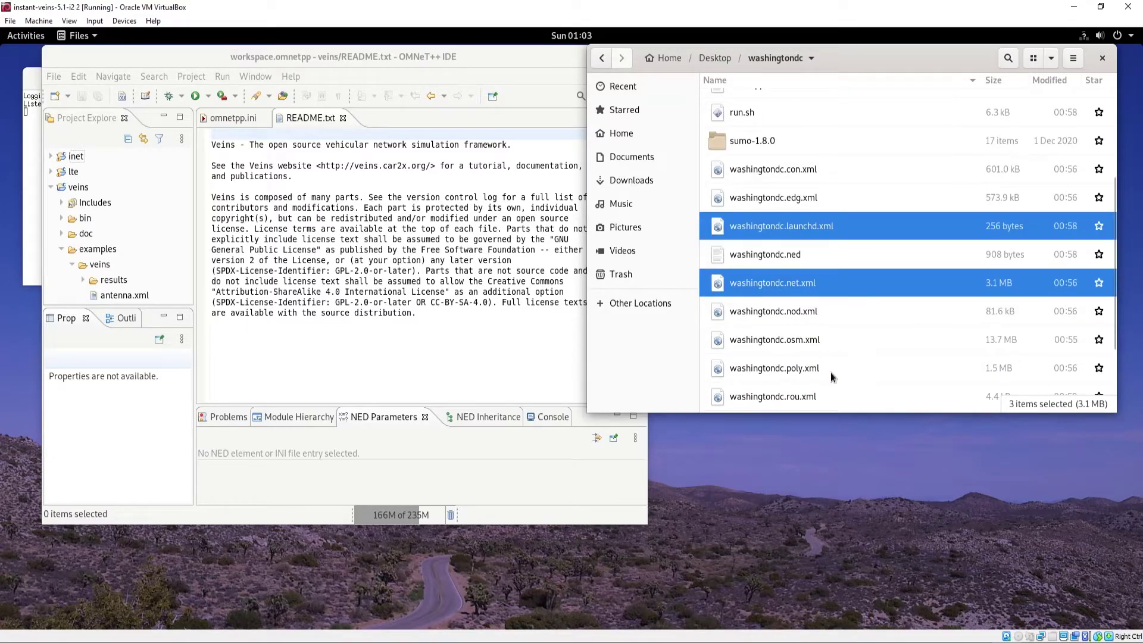
{"action": "left_click", "coordinate": [776, 371], "text": "ctrl"}
{"action": "left_click", "coordinate": [799, 400], "text": "ctrl"}
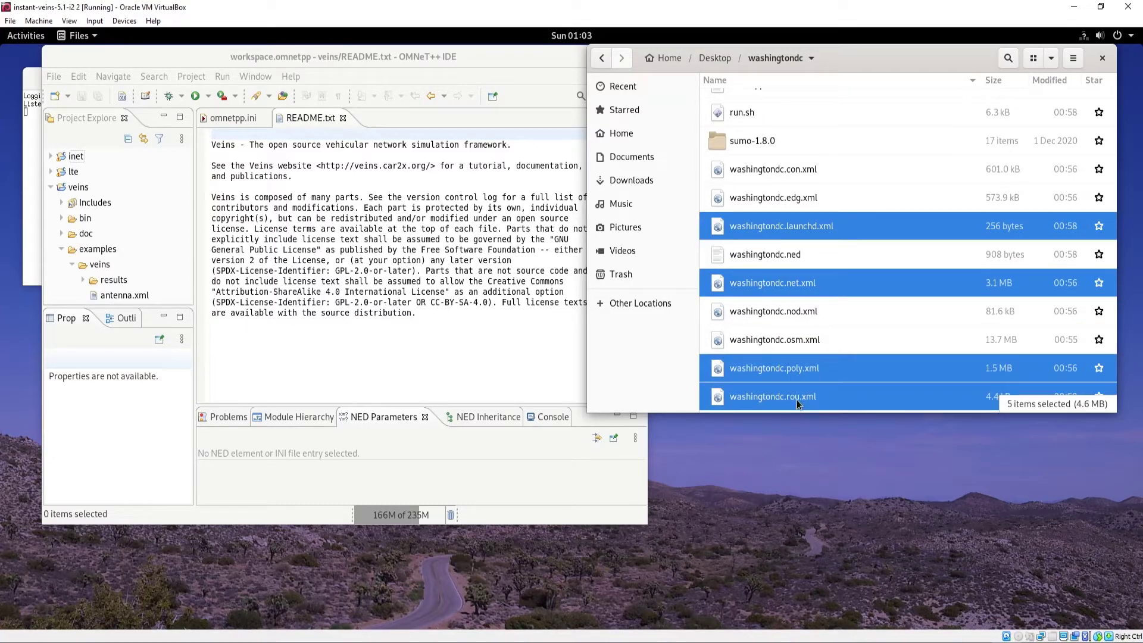
{"action": "scroll", "coordinate": [799, 395], "scroll_direction": "down", "scroll_amount": 1}
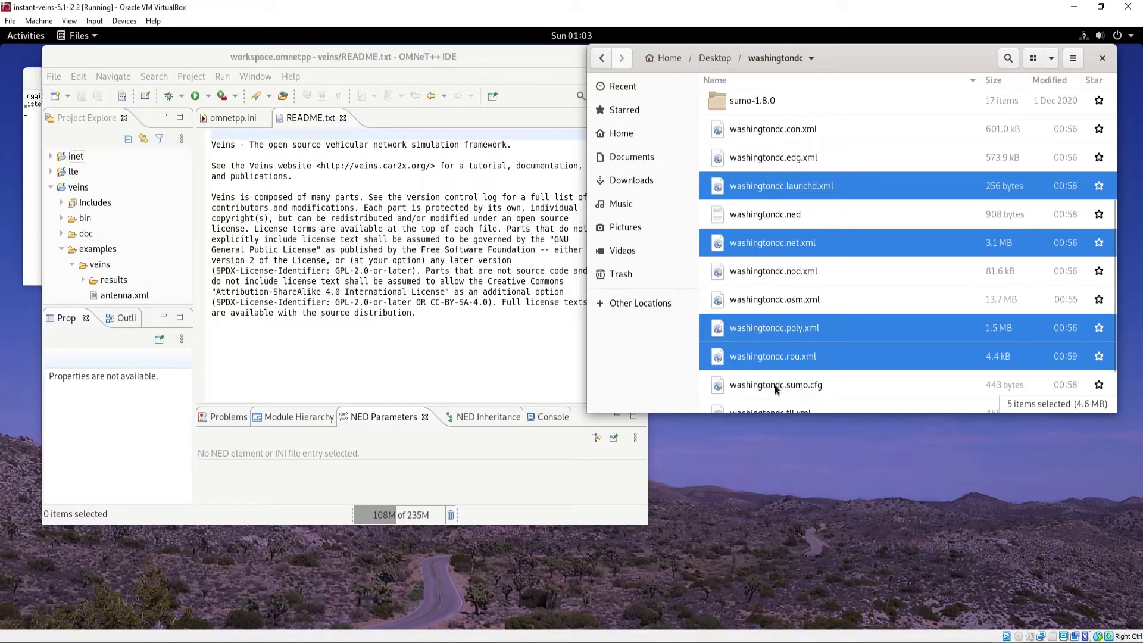
{"action": "left_click", "coordinate": [783, 384], "text": "ctrl"}
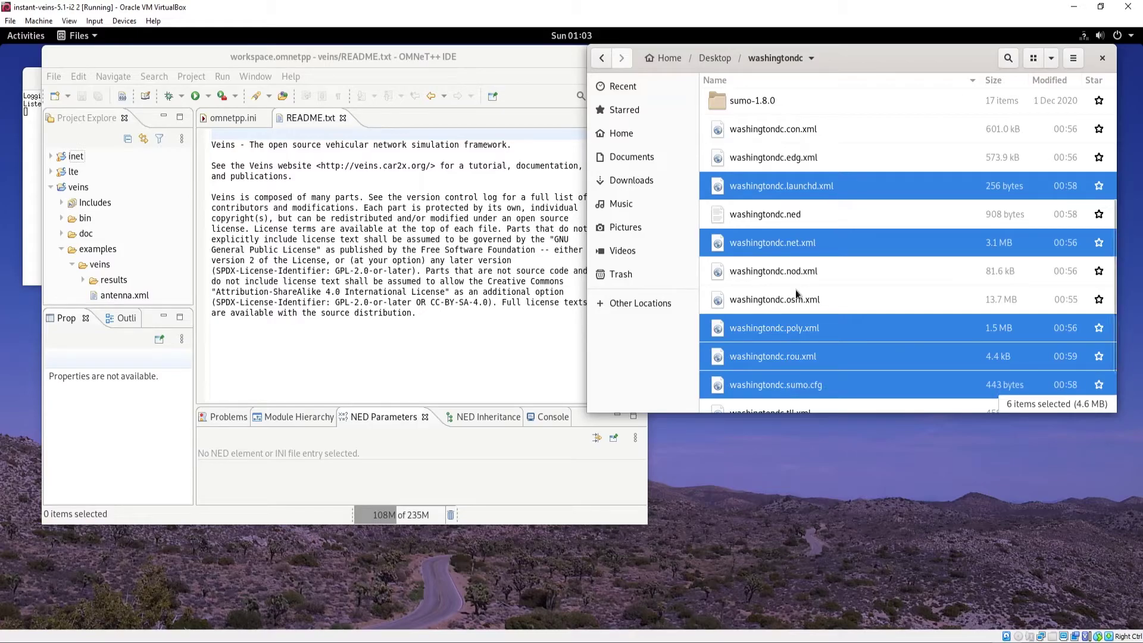
{"action": "right_click", "coordinate": [811, 359]}
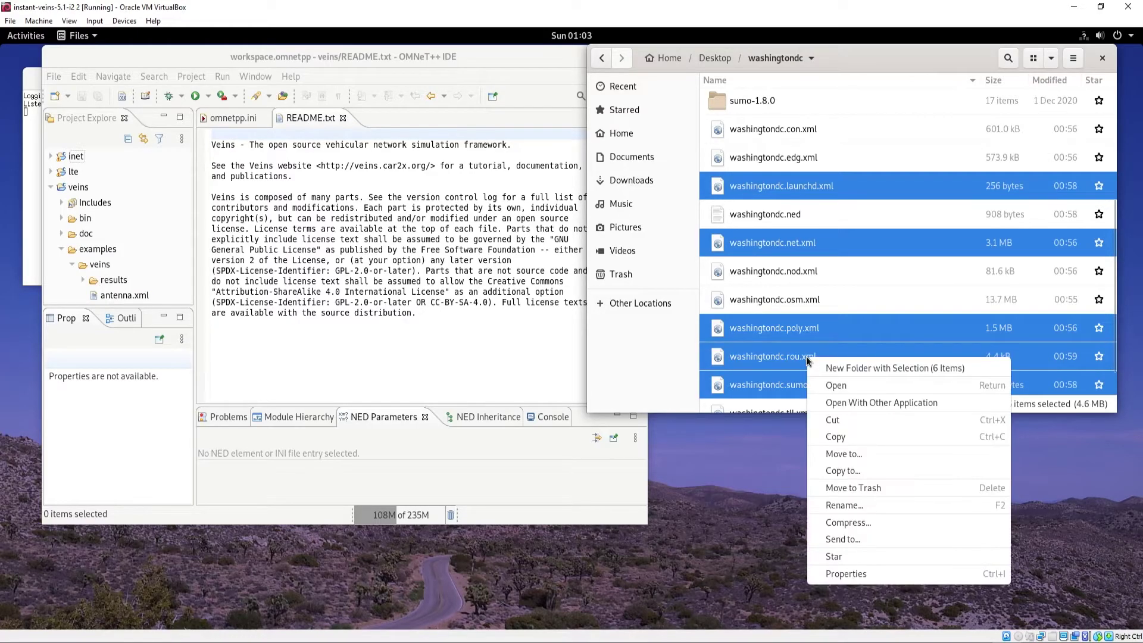
{"action": "left_click", "coordinate": [853, 439]}
Paste the copied files into the veins/examples/veins project folder, overwriting the existing config.xml.
{"action": "scroll", "coordinate": [135, 227], "scroll_direction": "down", "scroll_amount": 1}
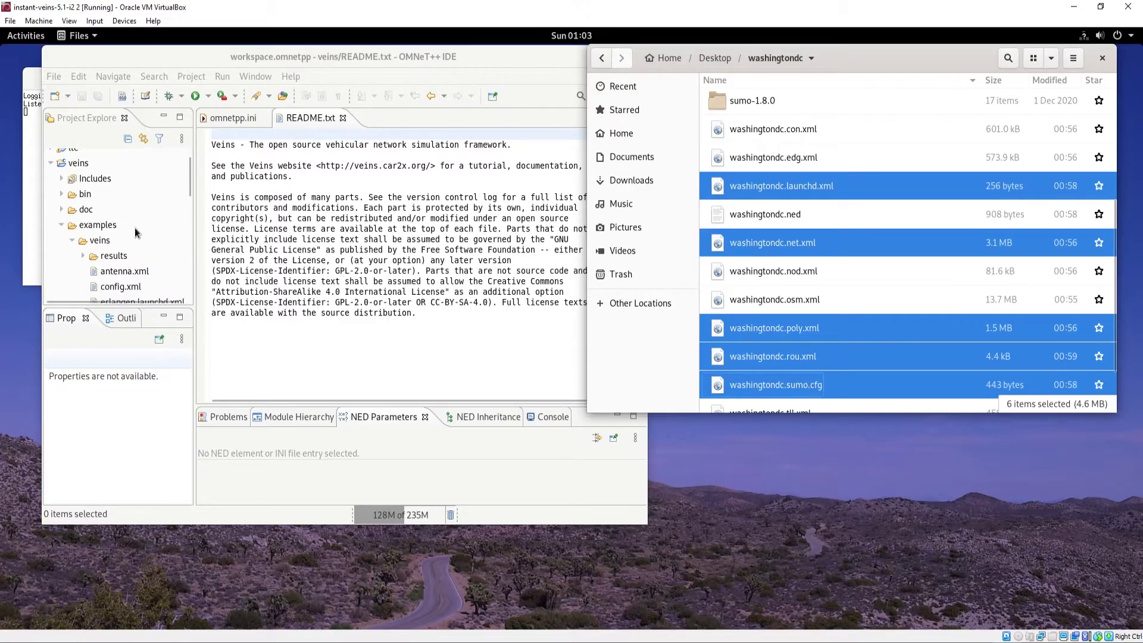
{"action": "right_click", "coordinate": [95, 240]}
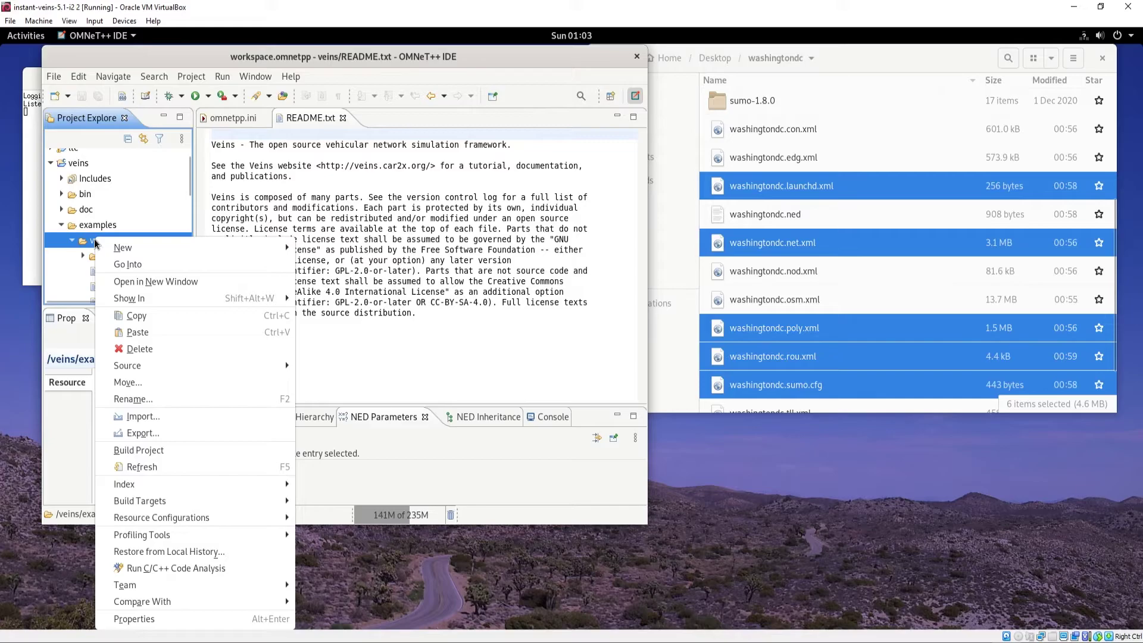
{"action": "left_click", "coordinate": [163, 332]}
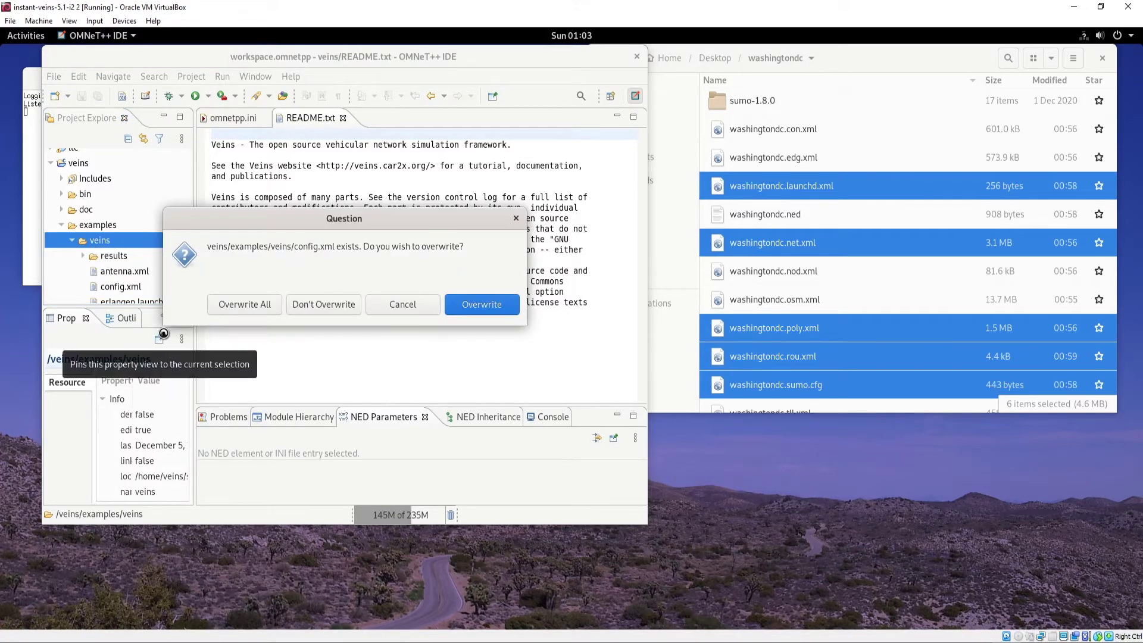
{"action": "left_click", "coordinate": [489, 308]}
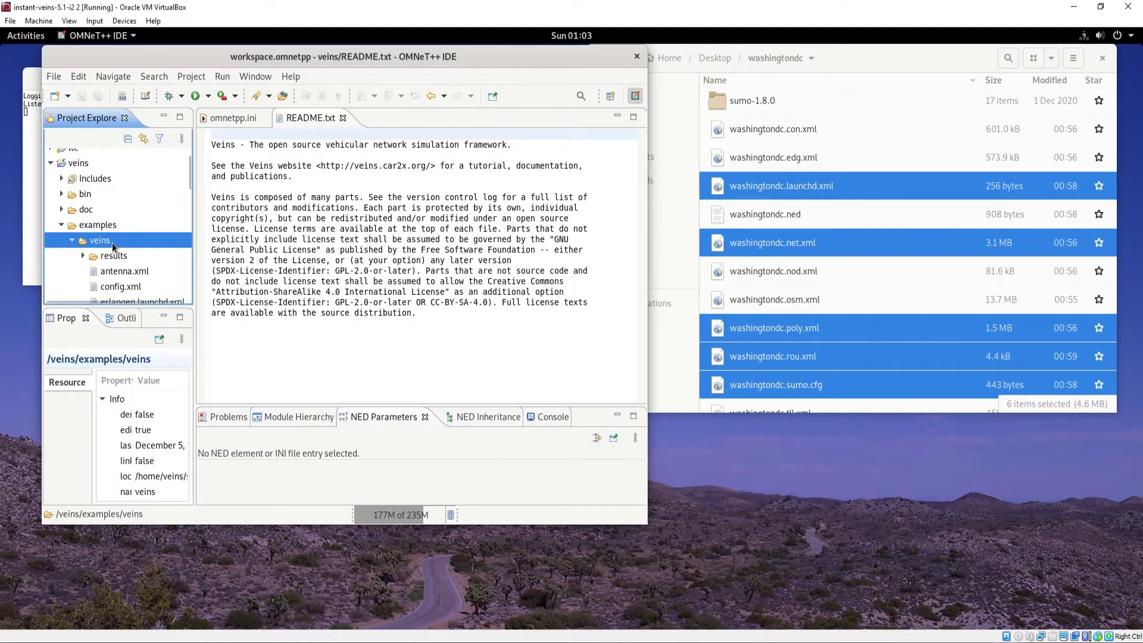
Open the veins example's omnetpp.ini in the IDE at its simulation parameters.
{"action": "scroll", "coordinate": [112, 246], "scroll_direction": "down", "scroll_amount": 3}
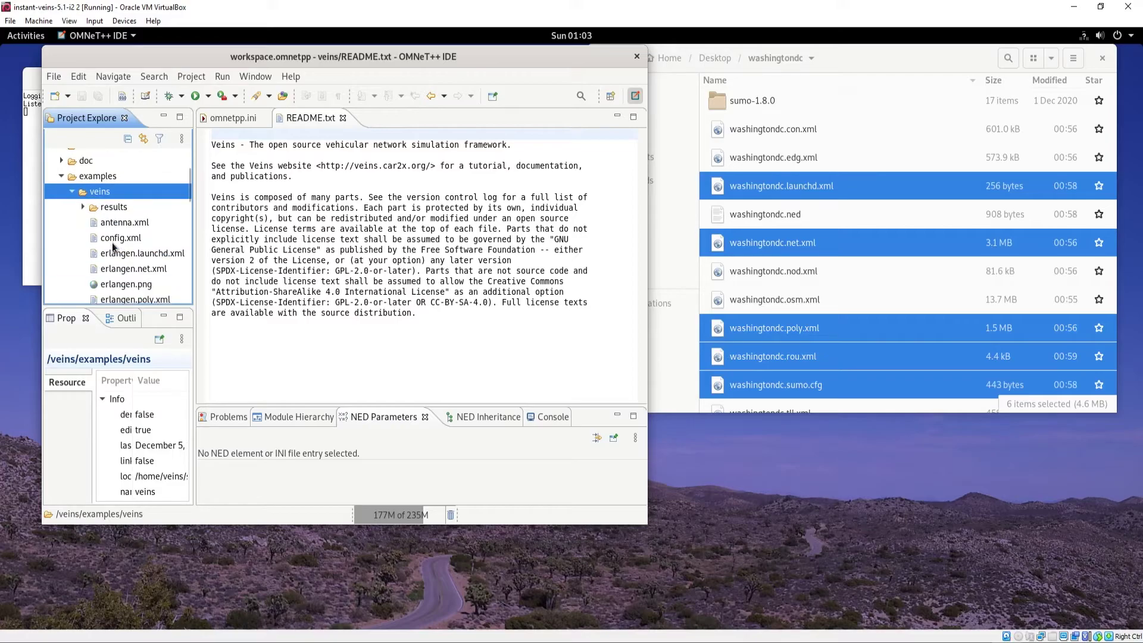
{"action": "scroll", "coordinate": [112, 246], "scroll_direction": "down", "scroll_amount": 1}
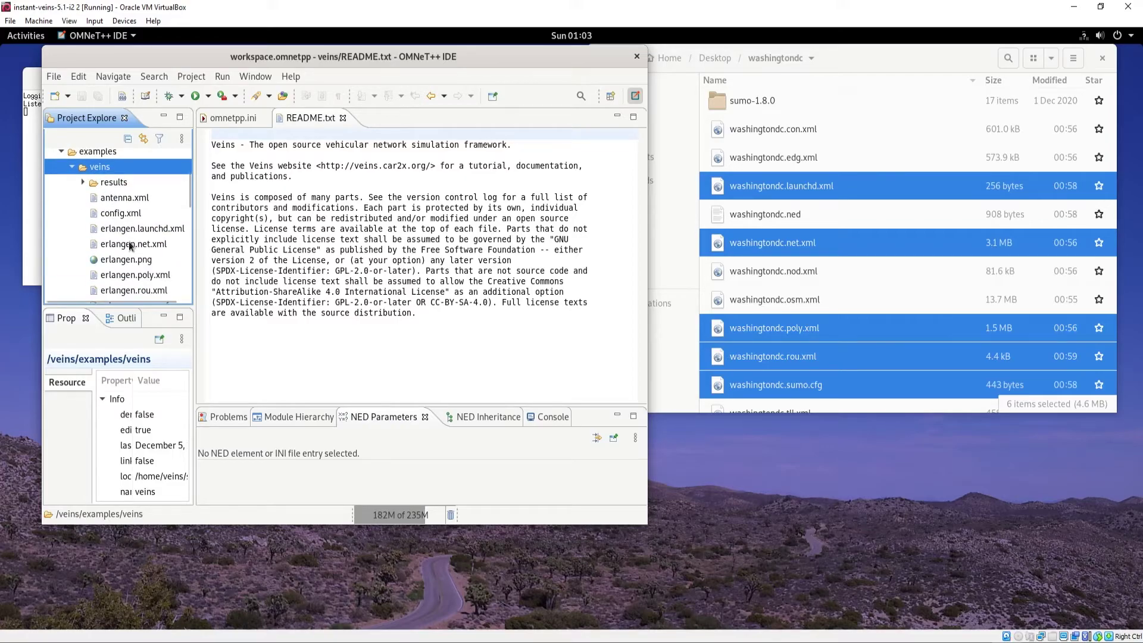
{"action": "scroll", "coordinate": [131, 247], "scroll_direction": "down", "scroll_amount": 3}
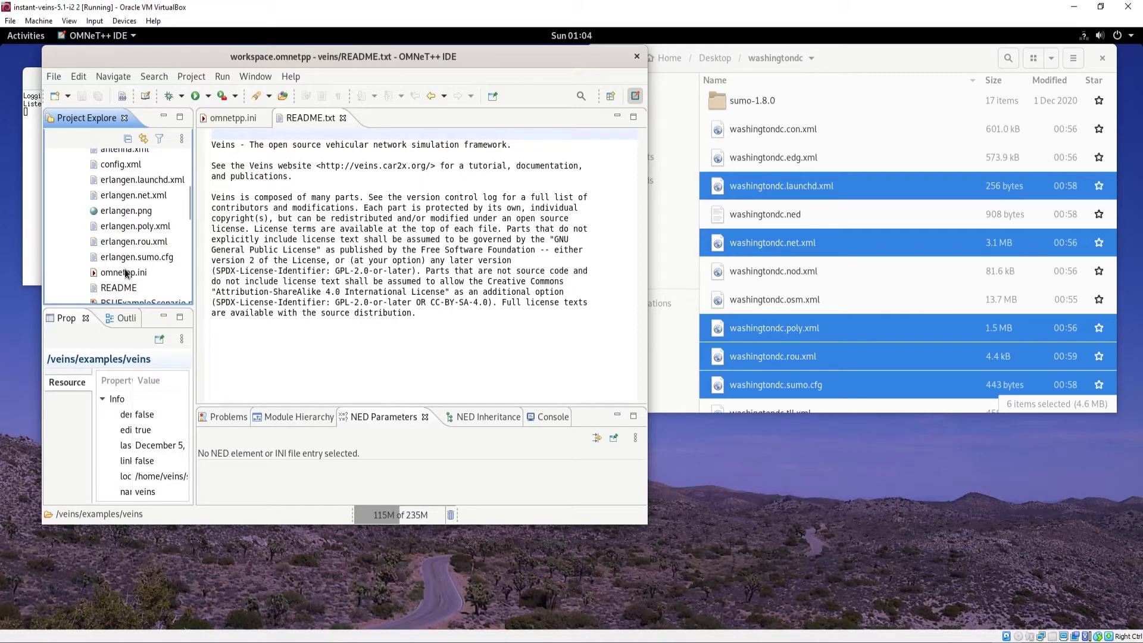
{"action": "double_click", "coordinate": [124, 272]}
{"action": "scroll", "coordinate": [399, 293], "scroll_direction": "down", "scroll_amount": 1}
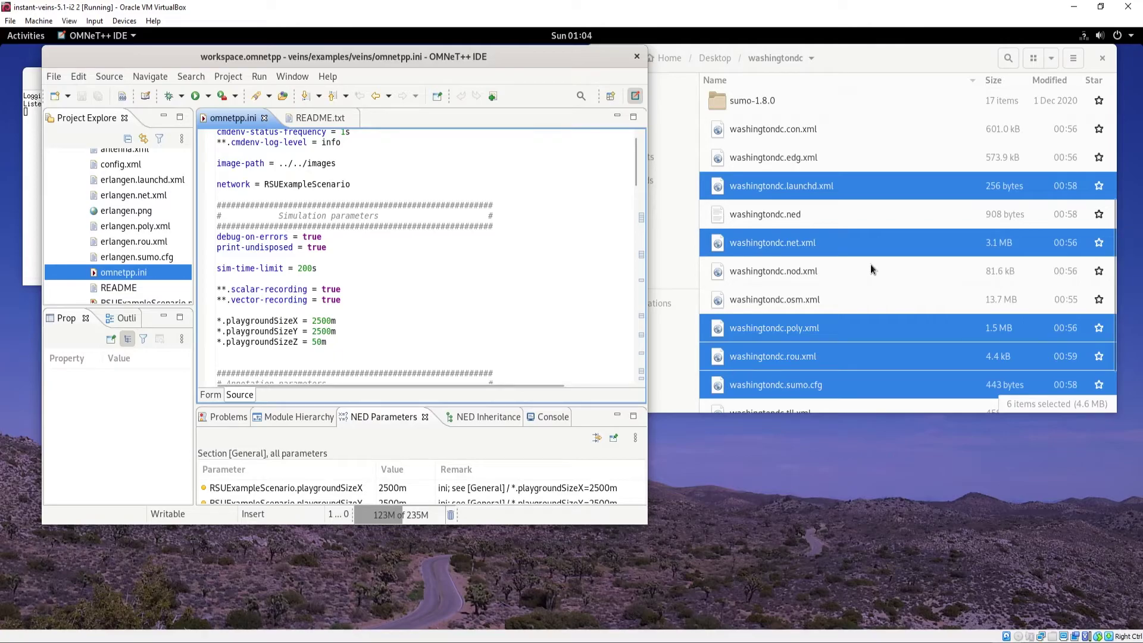
Open the generated omnetpp.ini from the washingtondc folder and place its window beside the IDE.
{"action": "scroll", "coordinate": [817, 285], "scroll_direction": "down", "scroll_amount": 2}
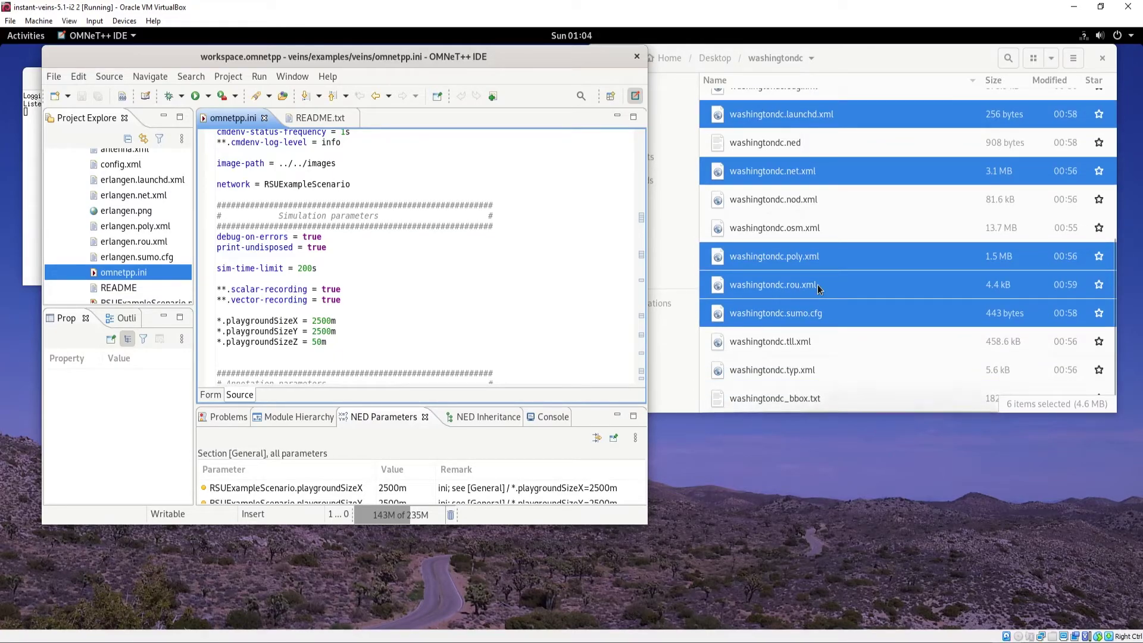
{"action": "scroll", "coordinate": [817, 285], "scroll_direction": "up", "scroll_amount": 3}
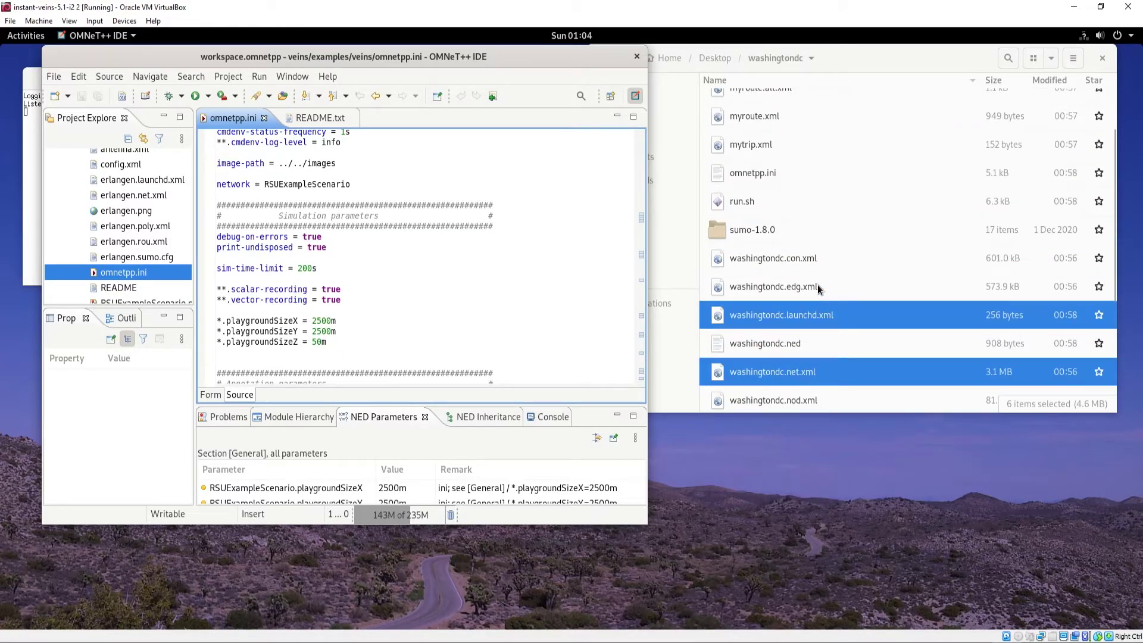
{"action": "double_click", "coordinate": [750, 173]}
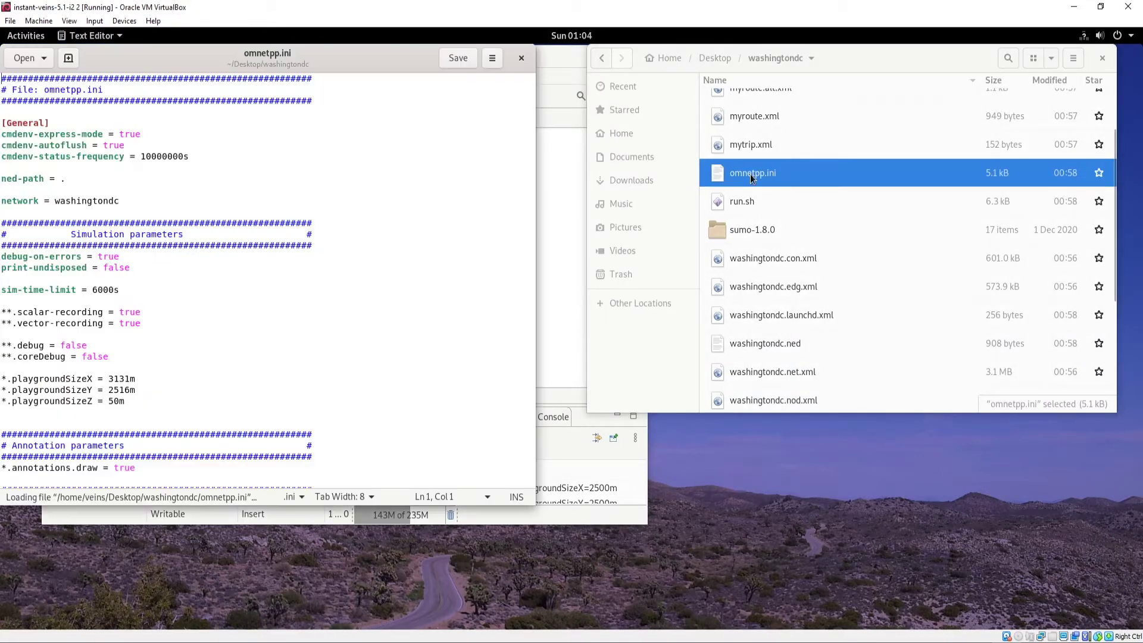
{"action": "left_click_drag", "start_coordinate": [289, 53], "coordinate": [952, 54]}
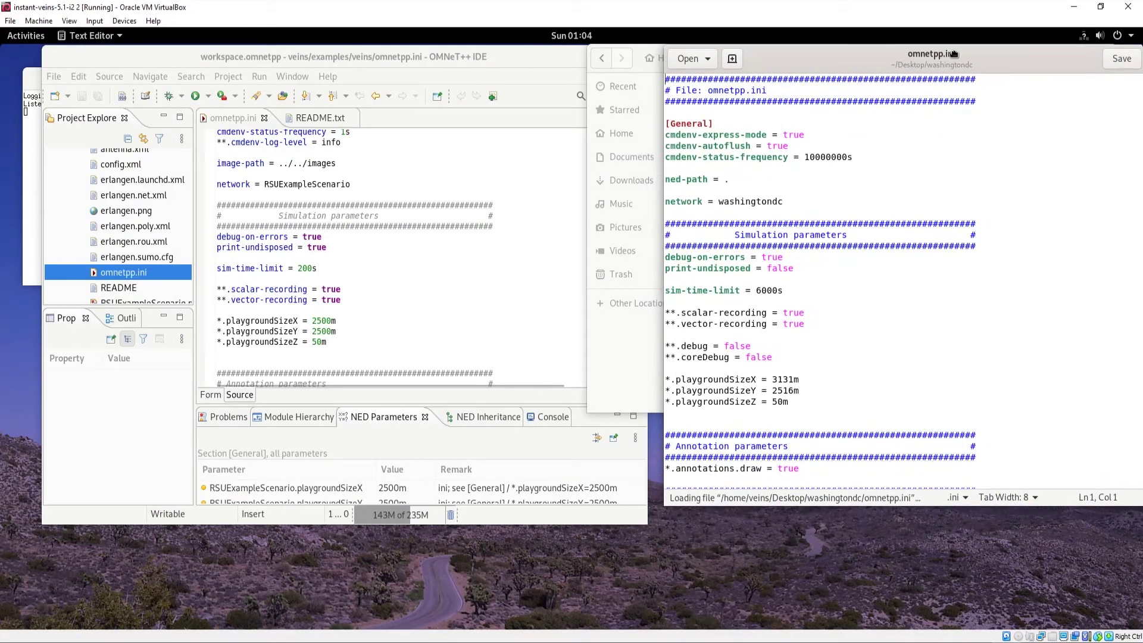
Set playgroundSizeX in the project's omnetpp.ini to 3131m by copying the number from the generated file.
{"action": "left_click_drag", "start_coordinate": [794, 379], "coordinate": [773, 379]}
{"action": "right_click", "coordinate": [773, 379]}
{"action": "left_click", "coordinate": [811, 440]}
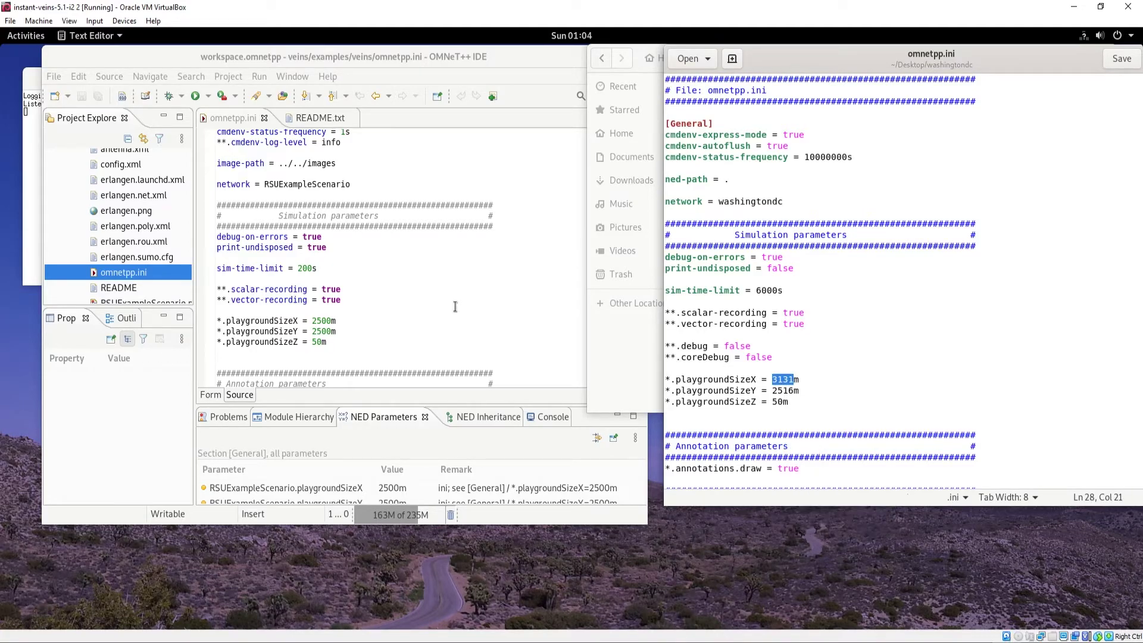
{"action": "left_click_drag", "start_coordinate": [331, 321], "coordinate": [312, 322]}
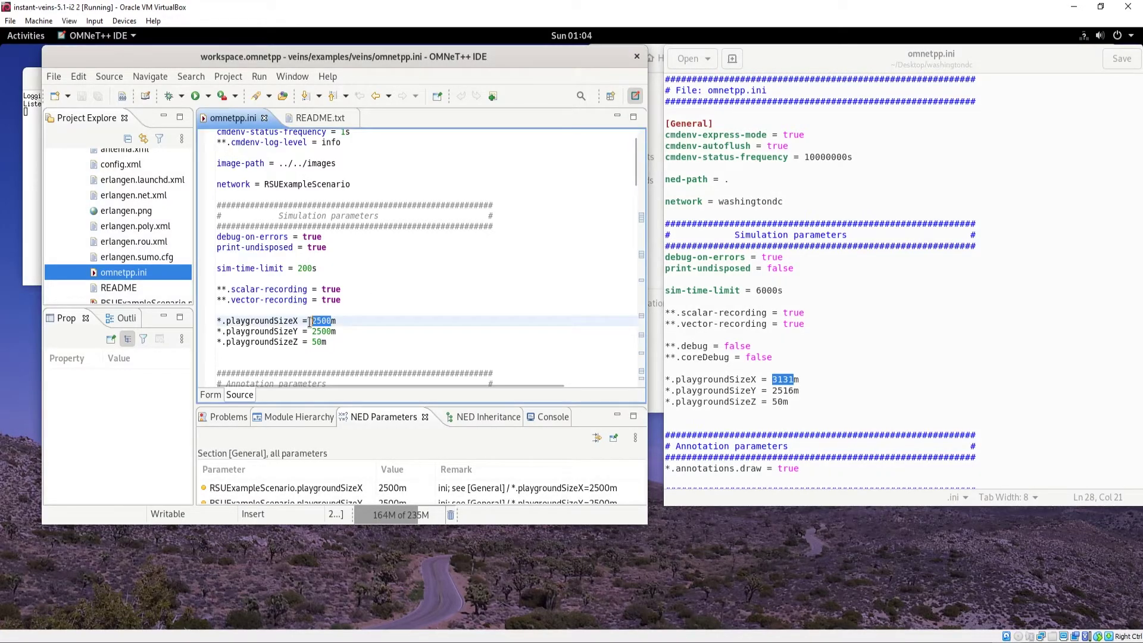
{"action": "right_click", "coordinate": [317, 321]}
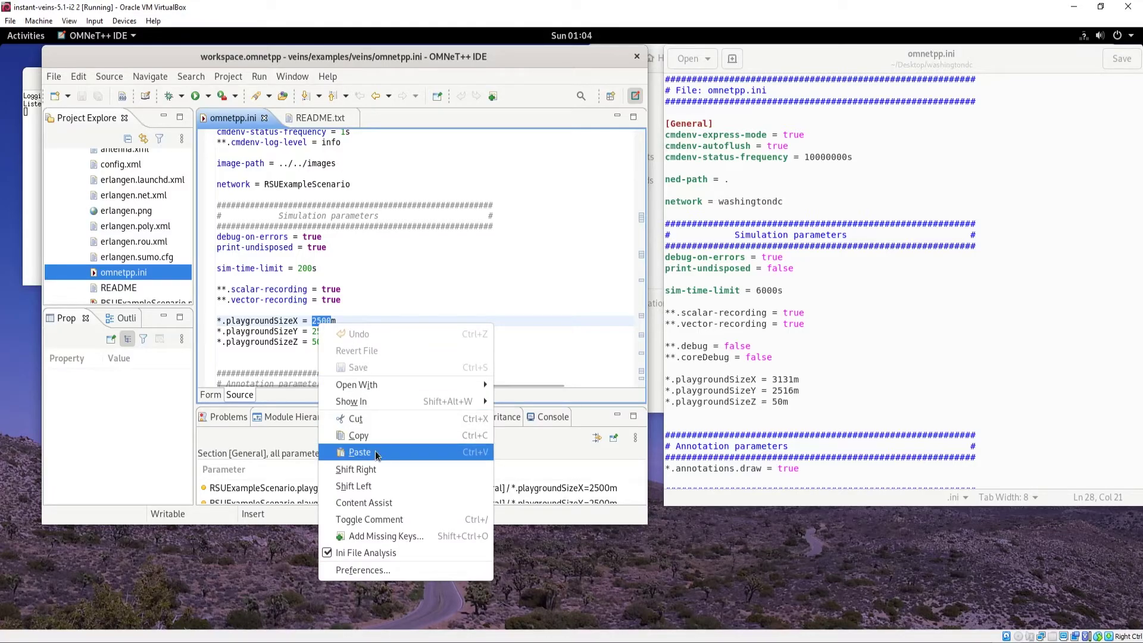
{"action": "left_click", "coordinate": [378, 453]}
Set playgroundSizeY in the project's omnetpp.ini to 2516m to match the generated file.
{"action": "scroll", "coordinate": [596, 381], "scroll_direction": "down", "scroll_amount": 1}
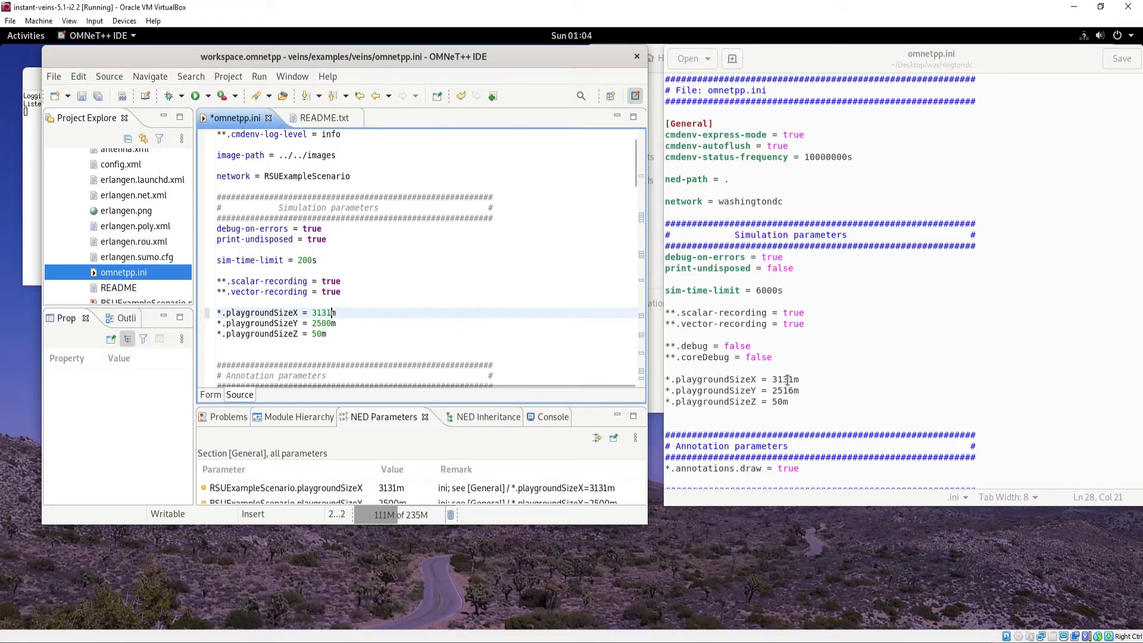
{"action": "left_click", "coordinate": [333, 323]}
{"action": "left_click_drag", "start_coordinate": [333, 323], "coordinate": [323, 323]}
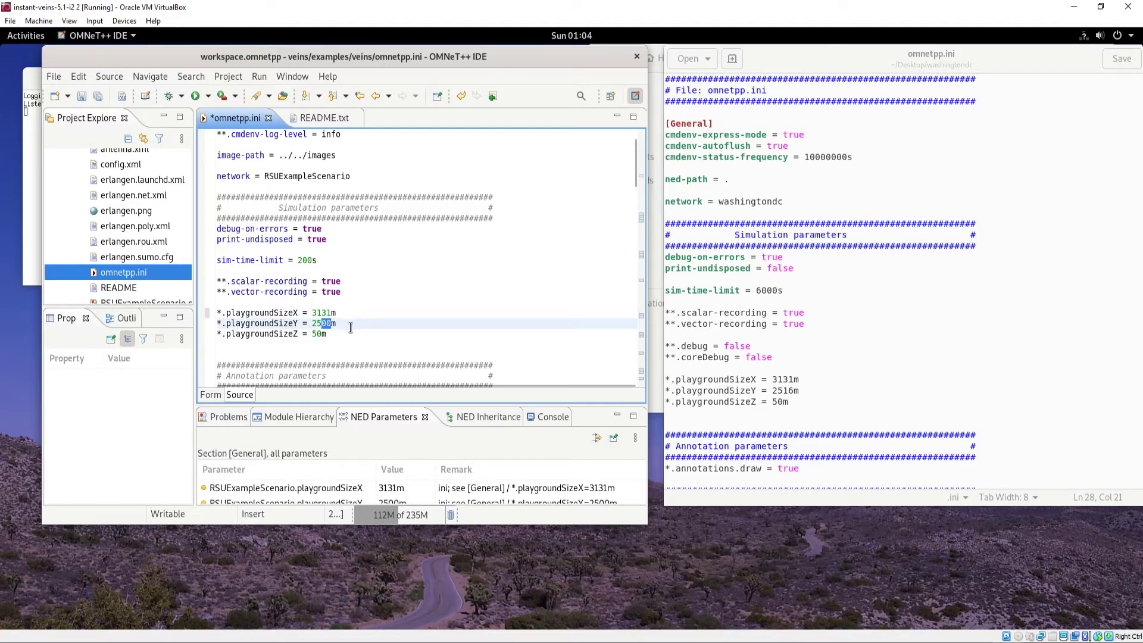
{"action": "type", "text": "1"}
Point the TraCI manager's launchConfig in omnetpp.ini to washingtondc.launchd.xml in the maximized IDE window.
{"action": "scroll", "coordinate": [416, 314], "scroll_direction": "down", "scroll_amount": 7}
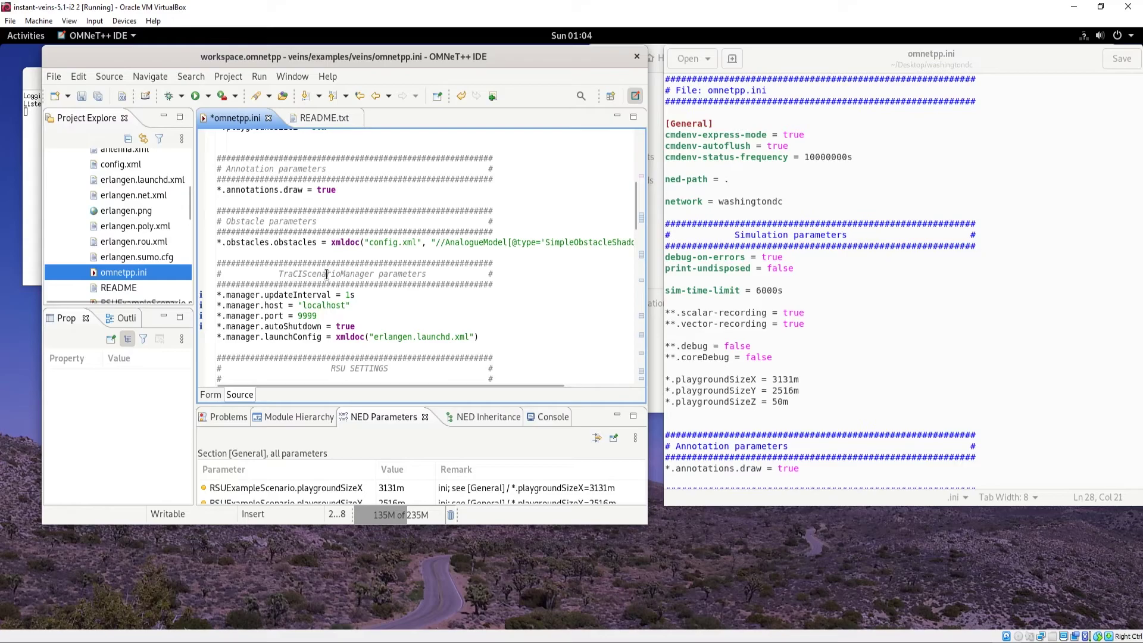
{"action": "scroll", "coordinate": [138, 254], "scroll_direction": "down", "scroll_amount": 2}
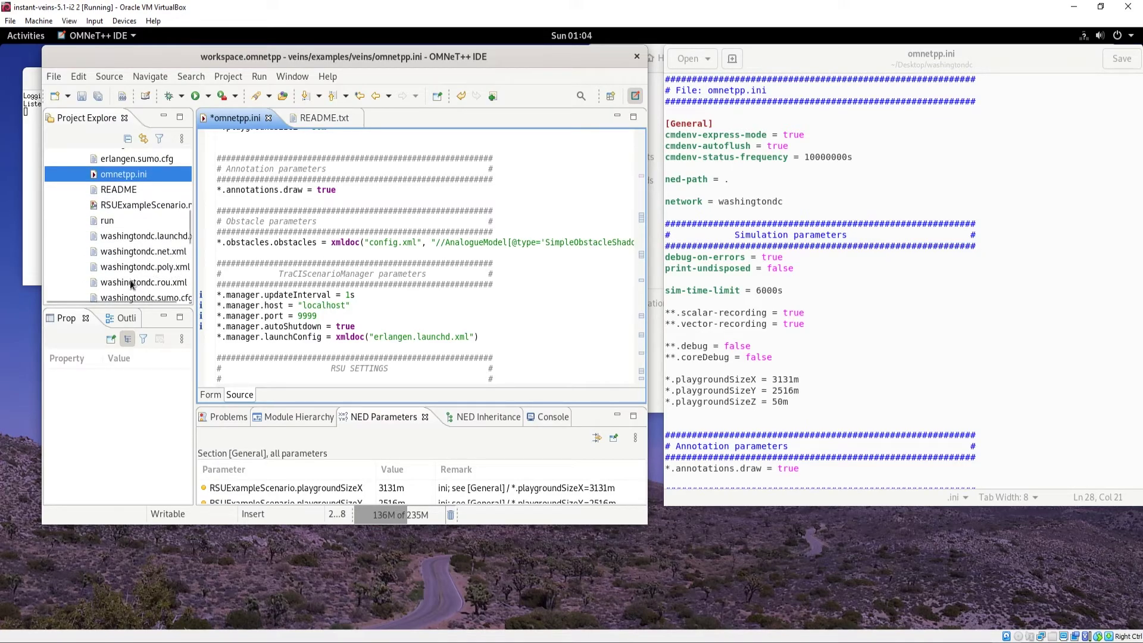
{"action": "left_click", "coordinate": [149, 239]}
{"action": "double_click", "coordinate": [459, 57]}
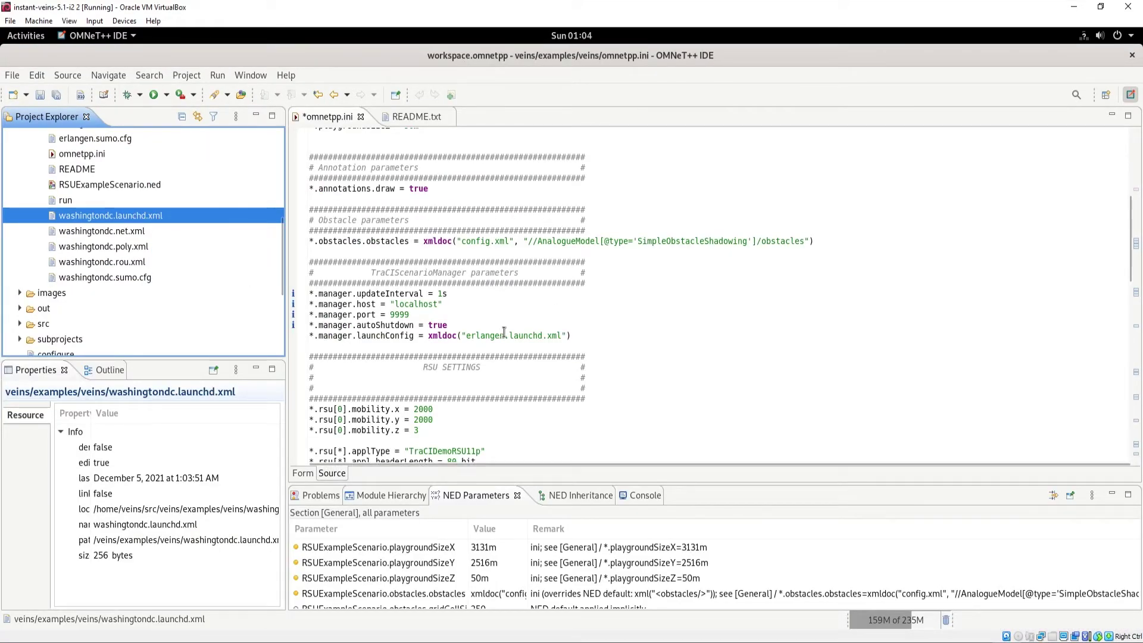
{"action": "left_click_drag", "start_coordinate": [507, 335], "coordinate": [467, 335]}
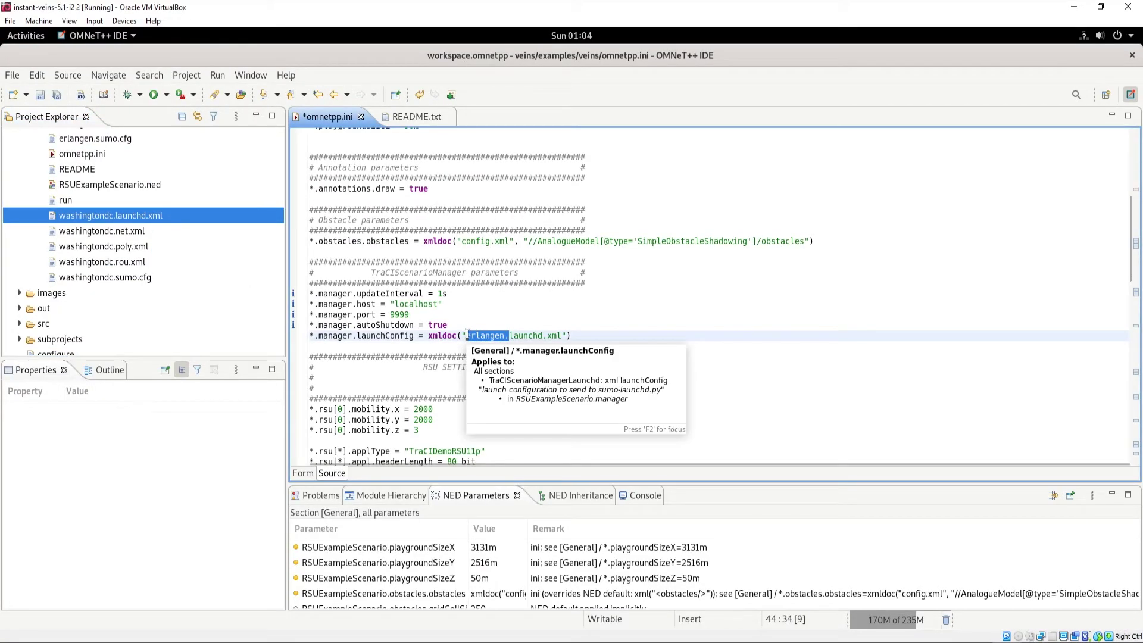
{"action": "type", "text": "washingt"}
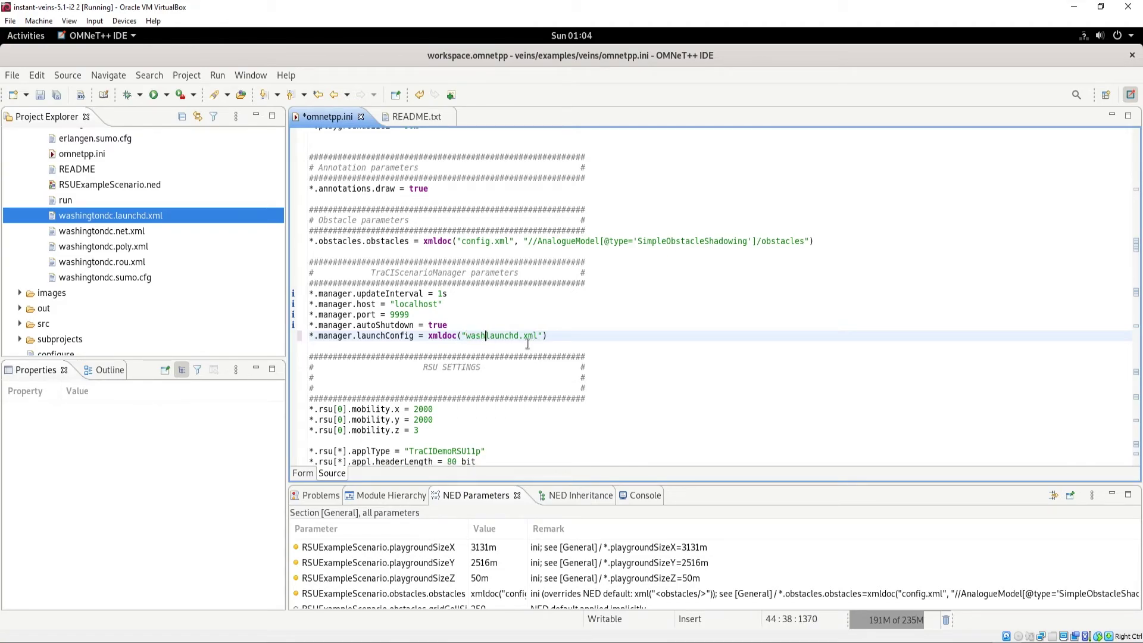
{"action": "type", "text": "ondc."}
{"action": "key", "text": "BackSpace"}
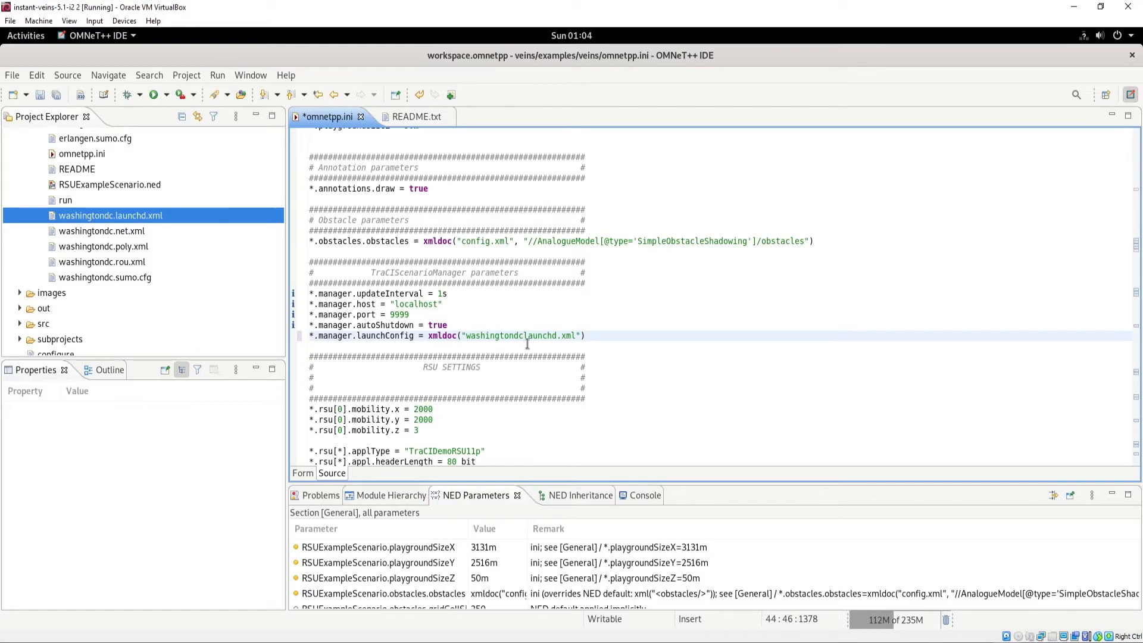
{"action": "type", "text": "."}
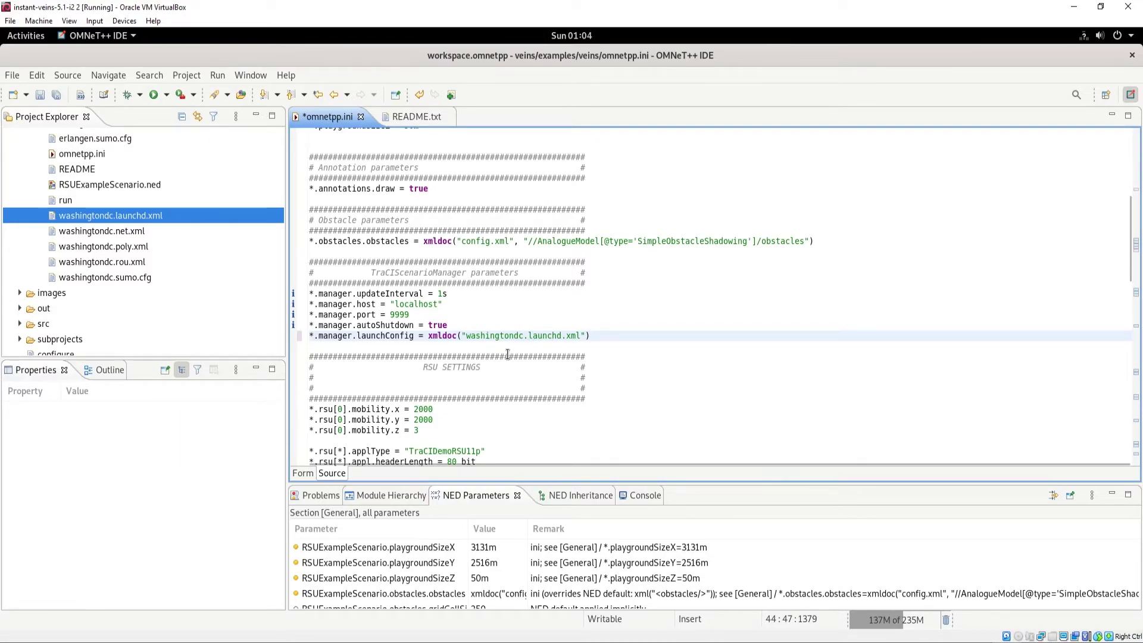
Save omnetpp.ini, launch it as an OMNeT++ simulation with the Default configuration, and start the run.
{"action": "mouse_move", "coordinate": [531, 353]}
{"action": "scroll", "coordinate": [115, 338], "scroll_direction": "up", "scroll_amount": 2}
{"action": "left_click", "coordinate": [84, 253]}
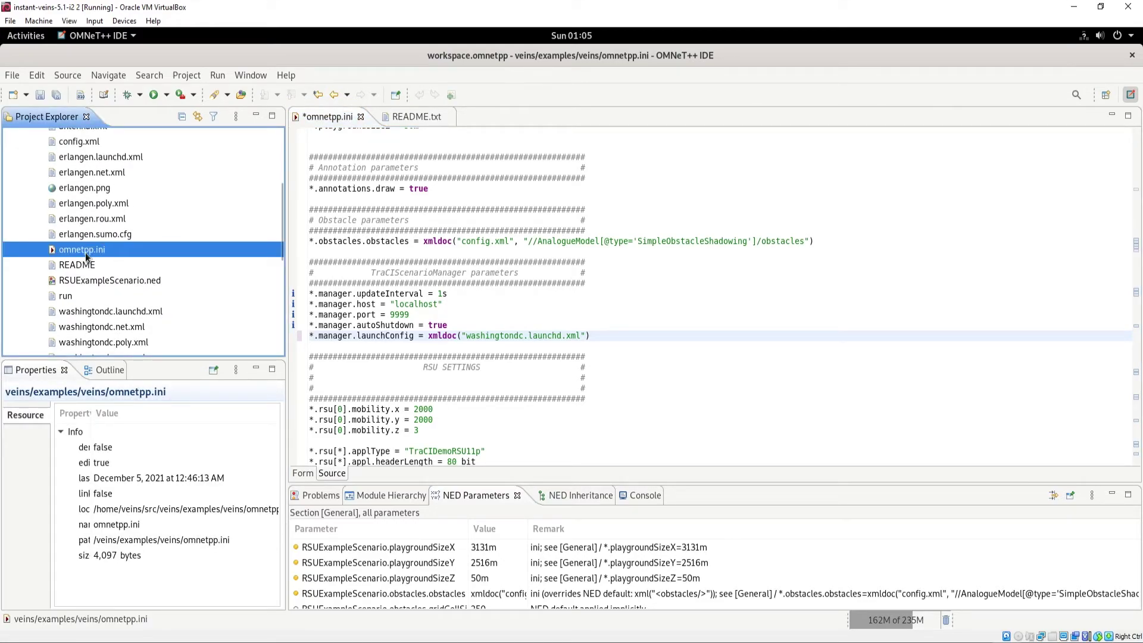
{"action": "right_click", "coordinate": [90, 253]}
{"action": "mouse_move", "coordinate": [239, 506]}
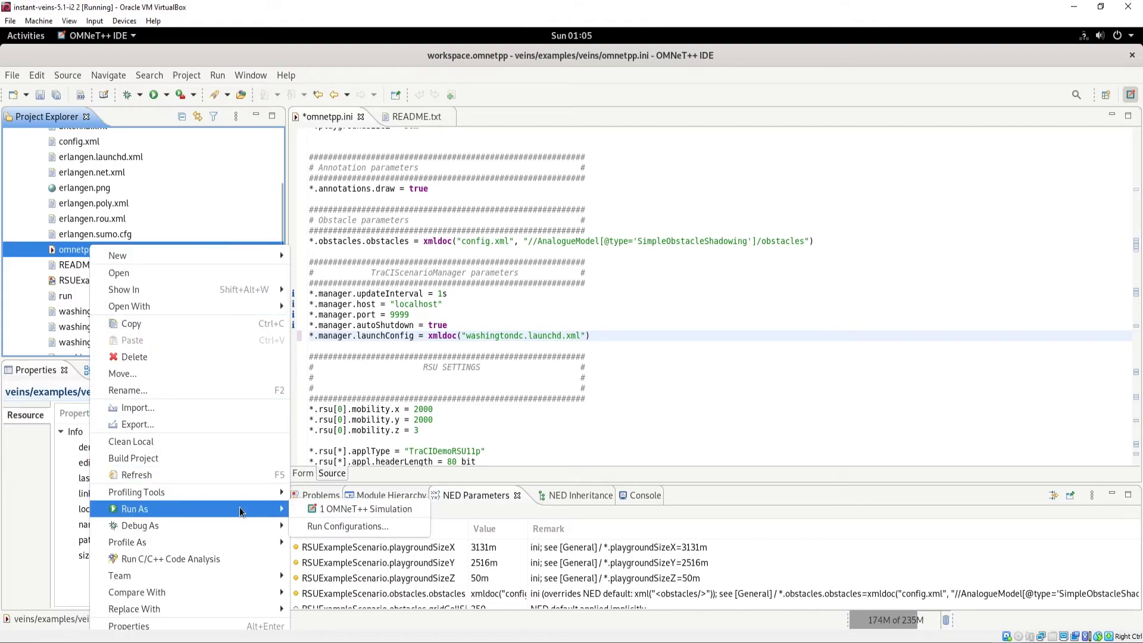
{"action": "left_click", "coordinate": [374, 509]}
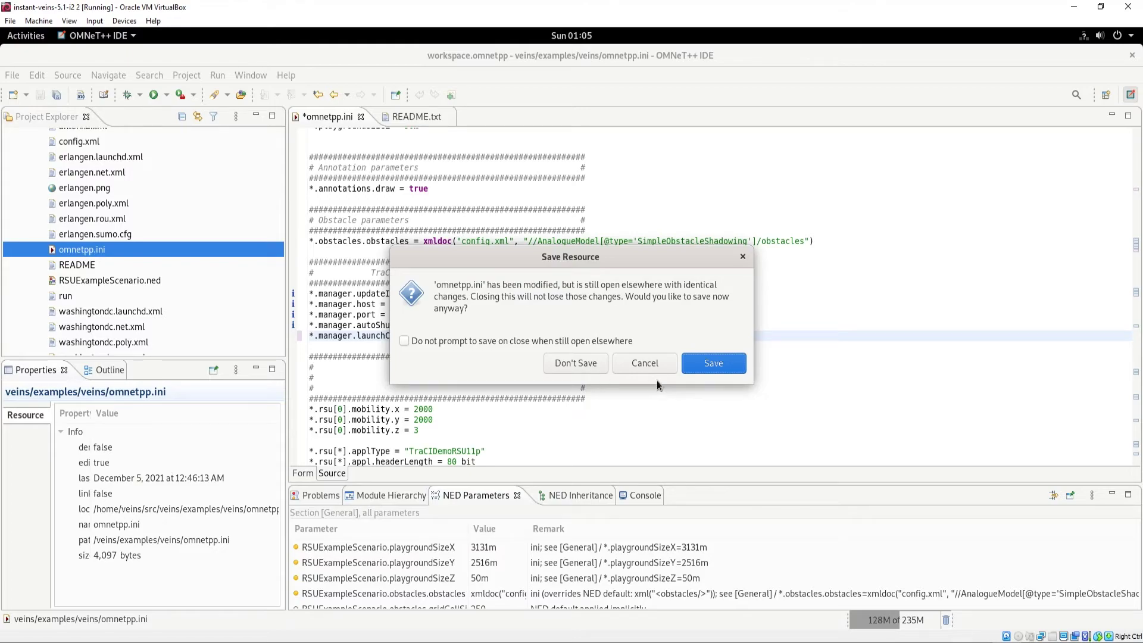
{"action": "left_click", "coordinate": [712, 364]}
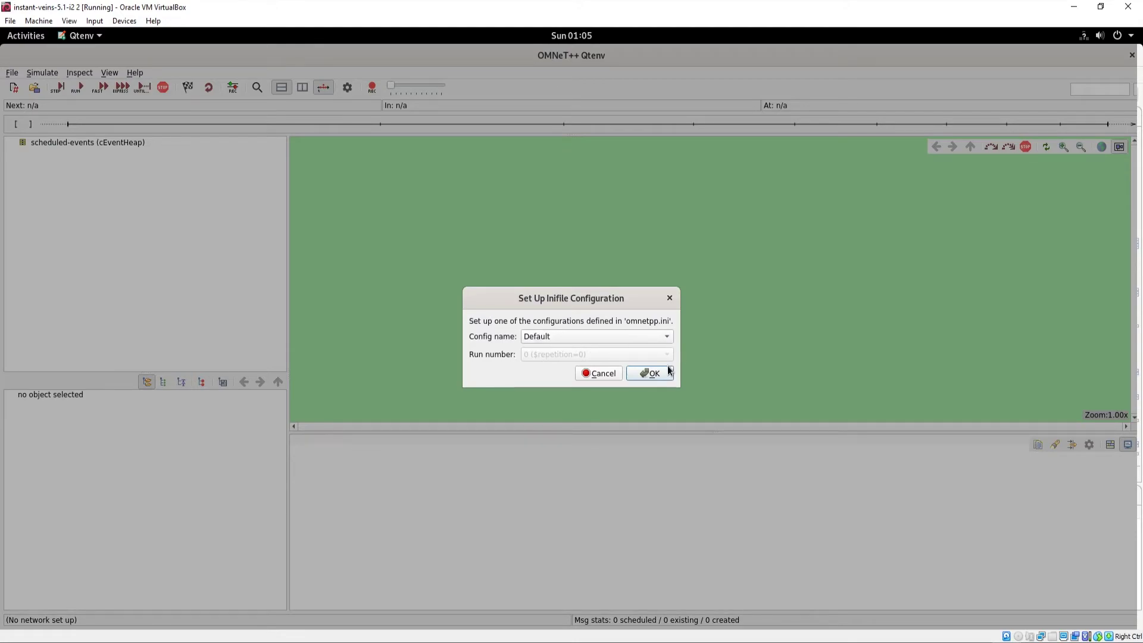
{"action": "left_click", "coordinate": [649, 373]}
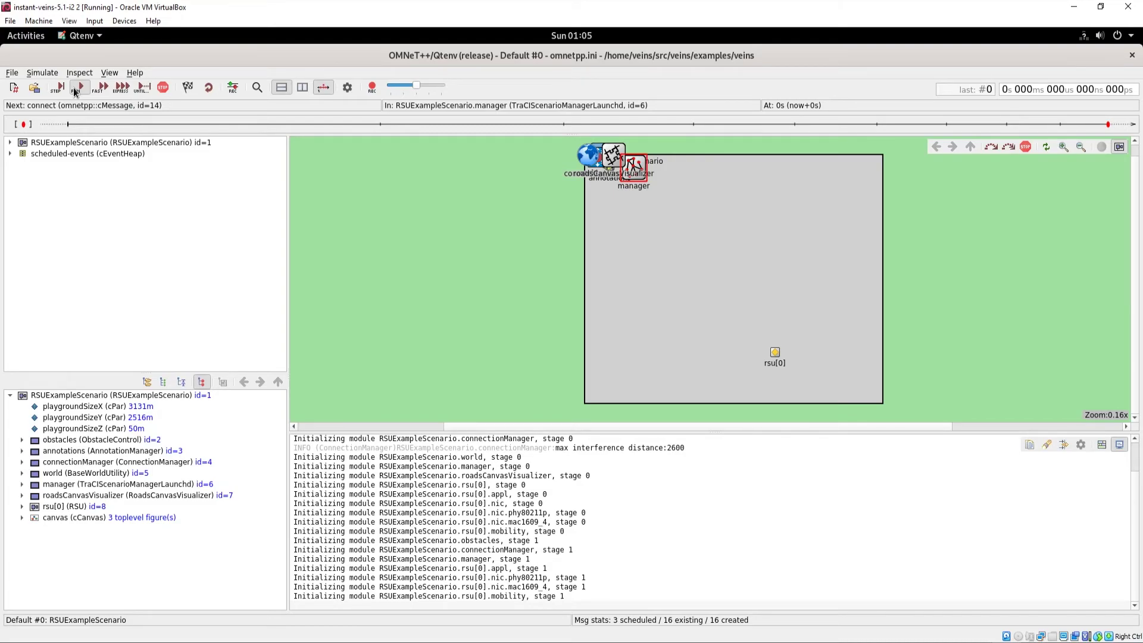
{"action": "left_click", "coordinate": [77, 88]}
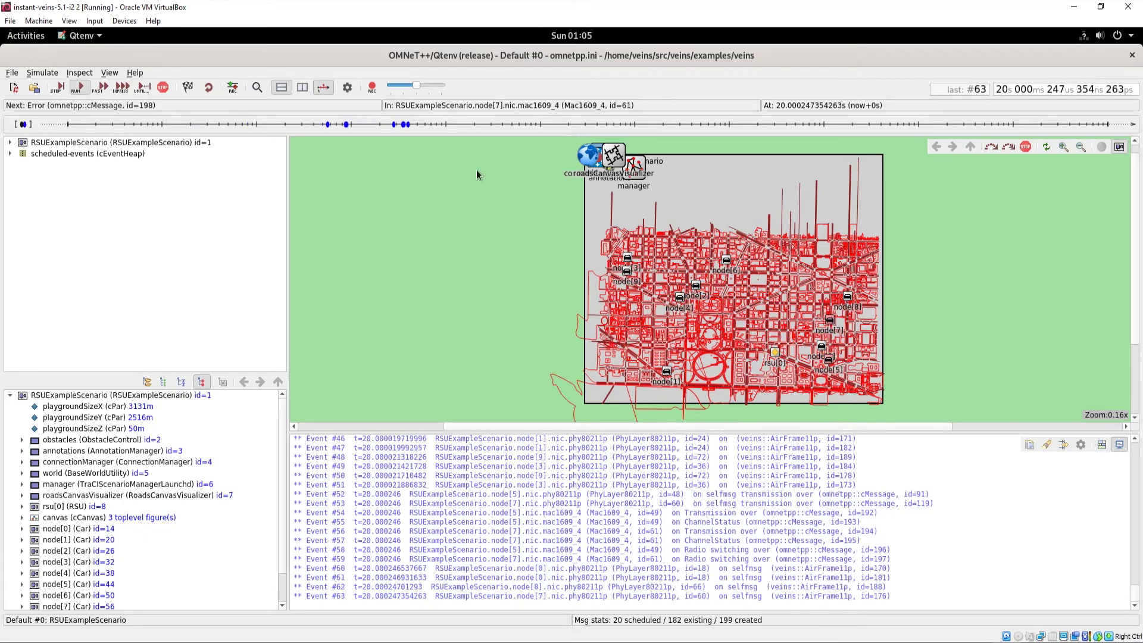
Examine the running Washington DC network up close in an enlarged canvas, following the vehicle nodes and their message exchange.
{"action": "left_click", "coordinate": [1063, 146]}
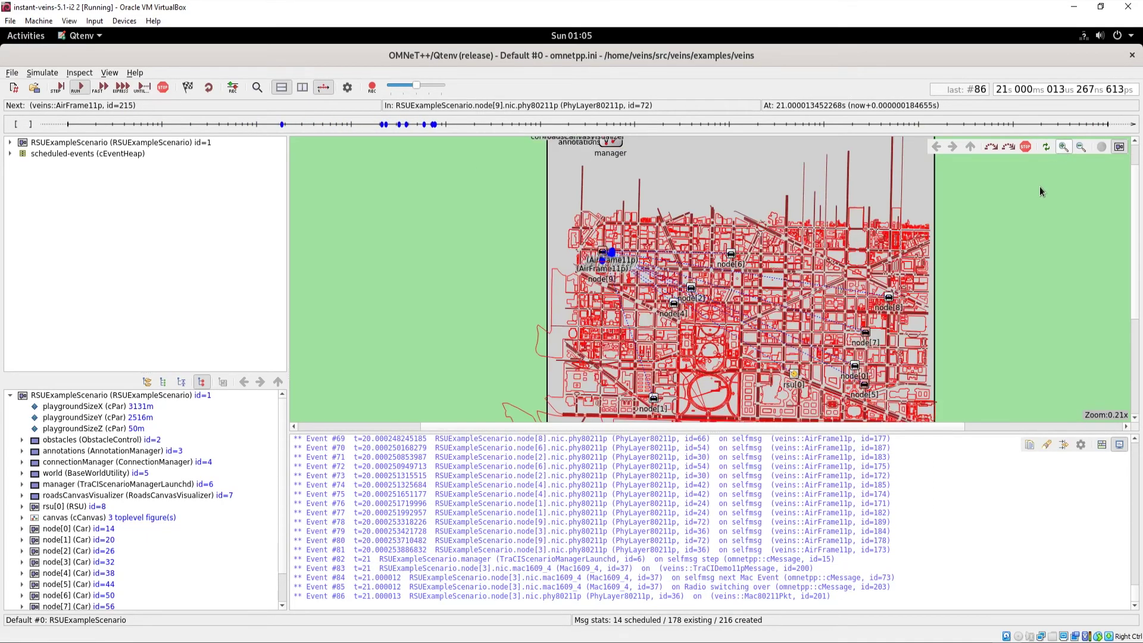
{"action": "left_click", "coordinate": [1062, 147]}
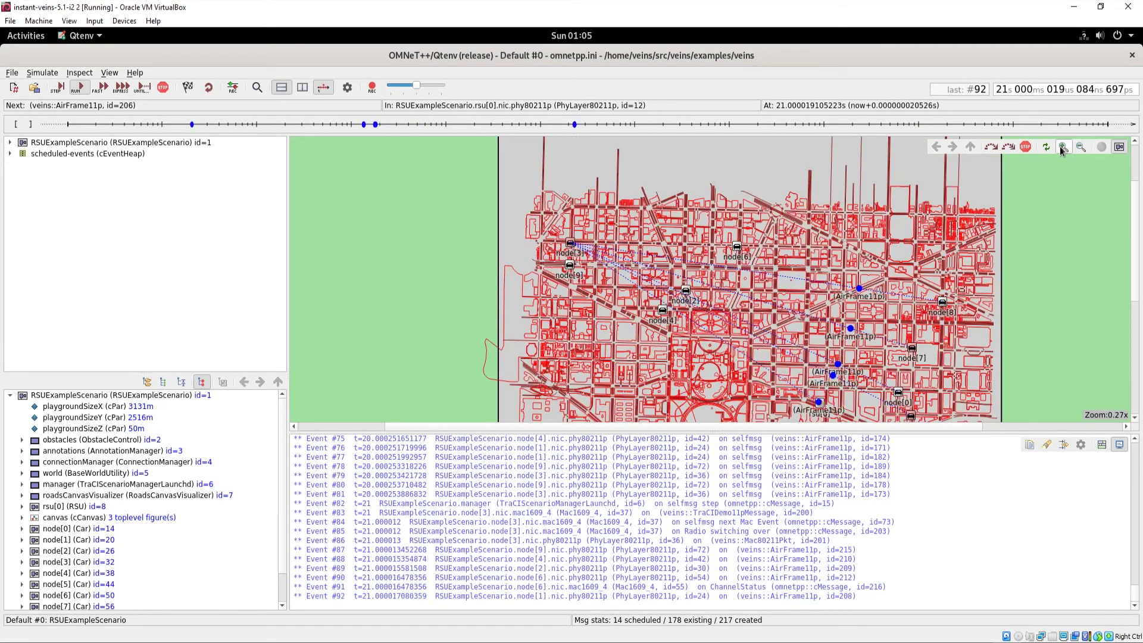
{"action": "left_click", "coordinate": [1062, 147]}
{"action": "scroll", "coordinate": [955, 263], "scroll_direction": "down", "scroll_amount": 3}
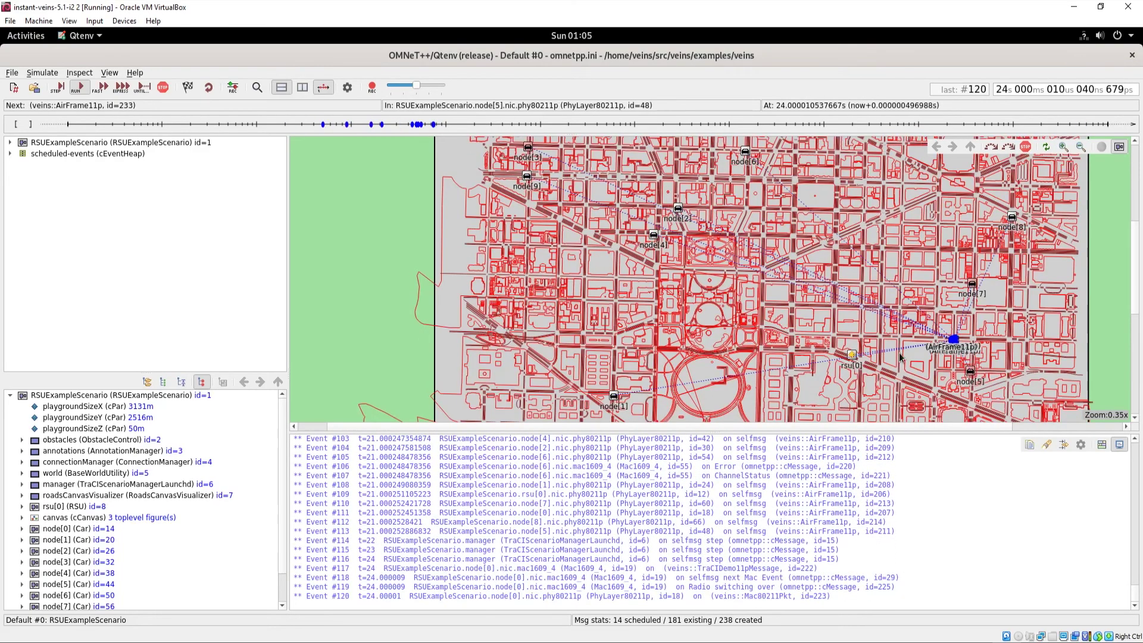
{"action": "left_click_drag", "start_coordinate": [873, 433], "coordinate": [871, 543]}
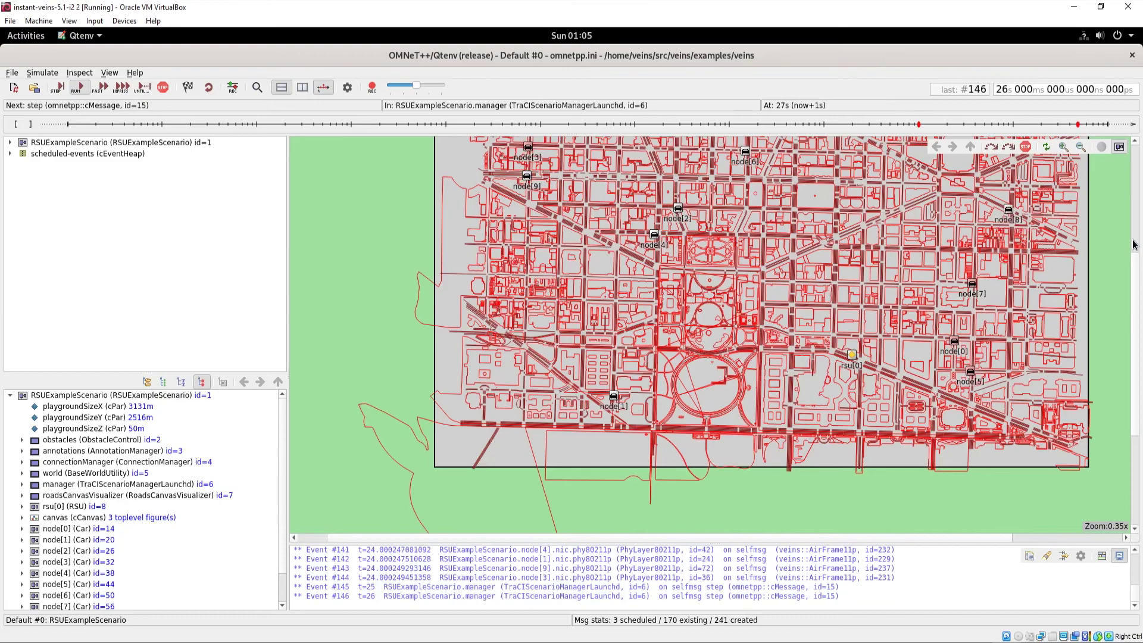
{"action": "left_click", "coordinate": [1138, 237]}
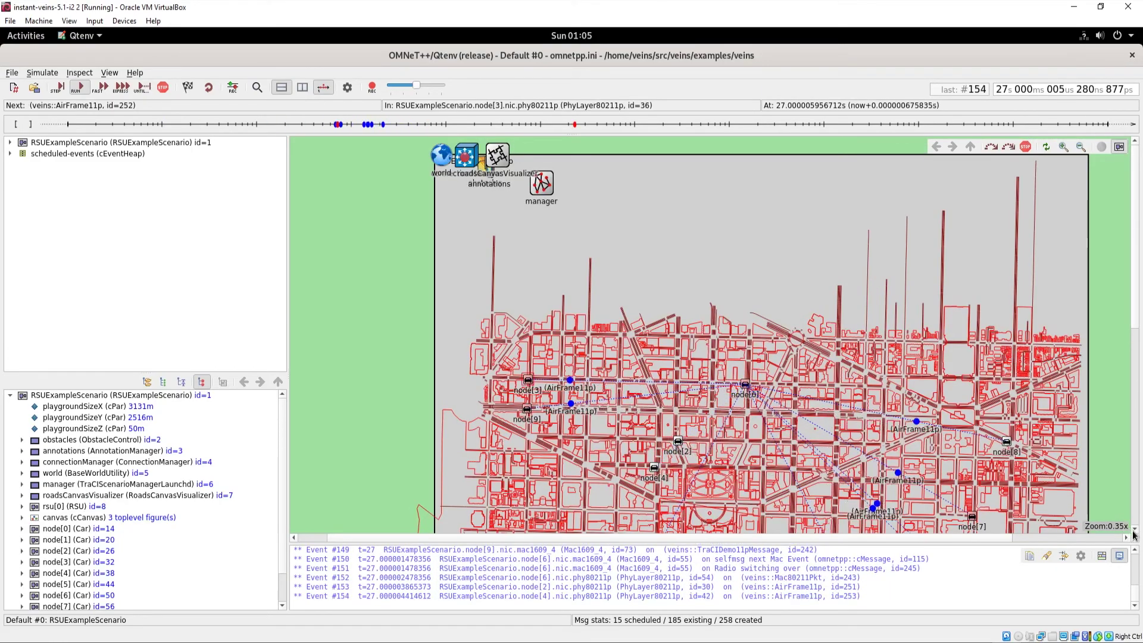
{"action": "left_click", "coordinate": [1135, 528]}
{"action": "left_click", "coordinate": [1134, 529]}
{"action": "left_click", "coordinate": [1135, 529]}
{"action": "left_click", "coordinate": [1135, 530]}
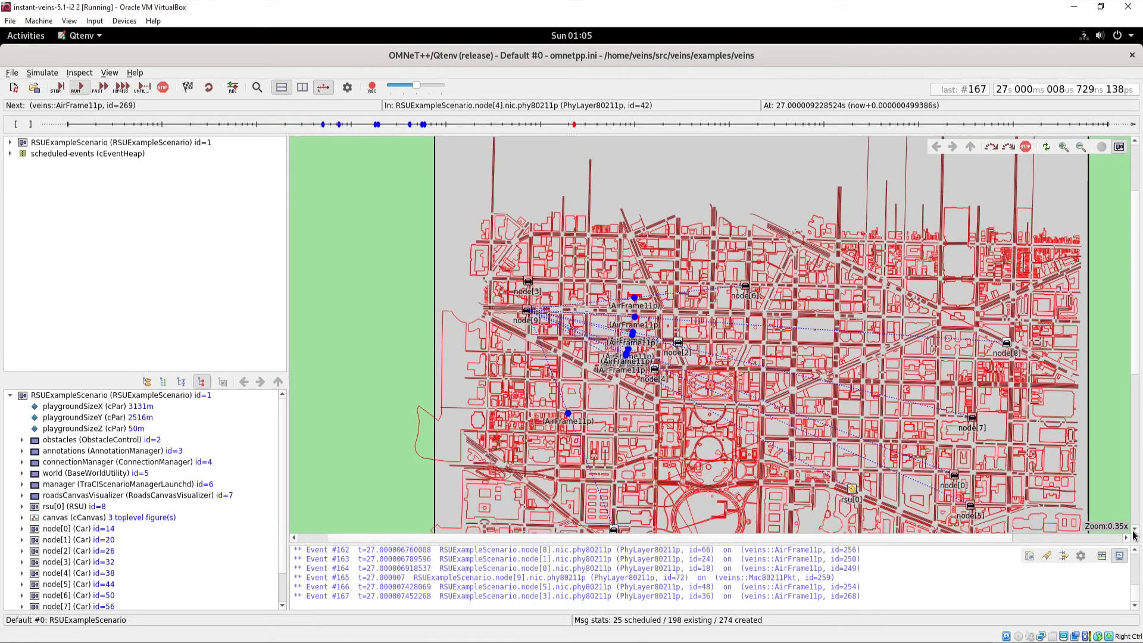
{"action": "left_click", "coordinate": [1135, 530]}
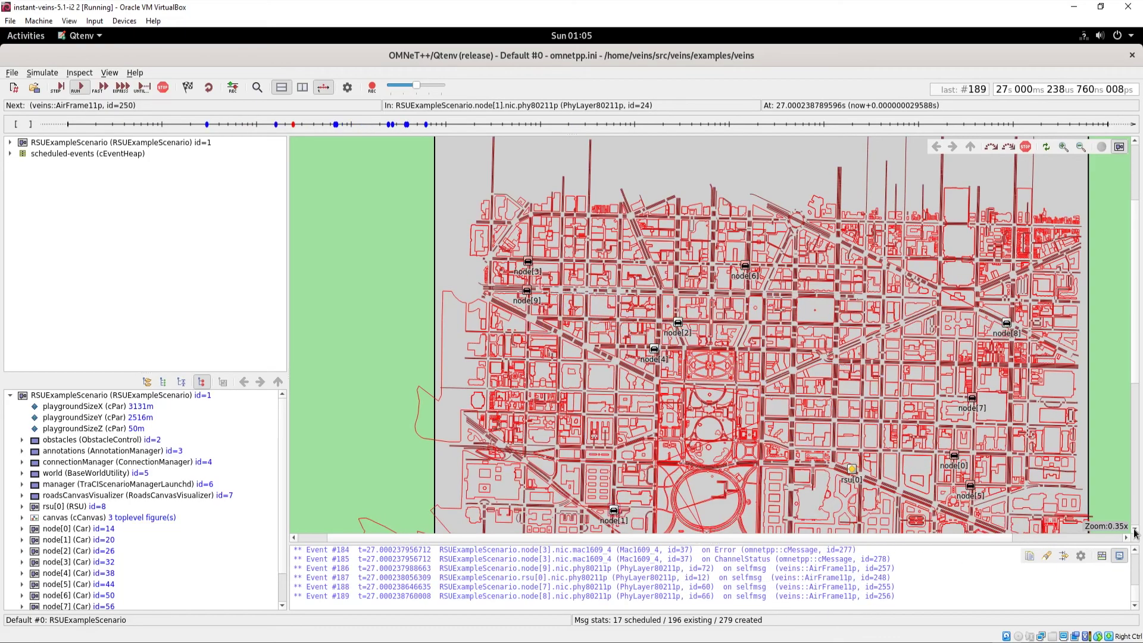
{"action": "left_click", "coordinate": [1135, 530]}
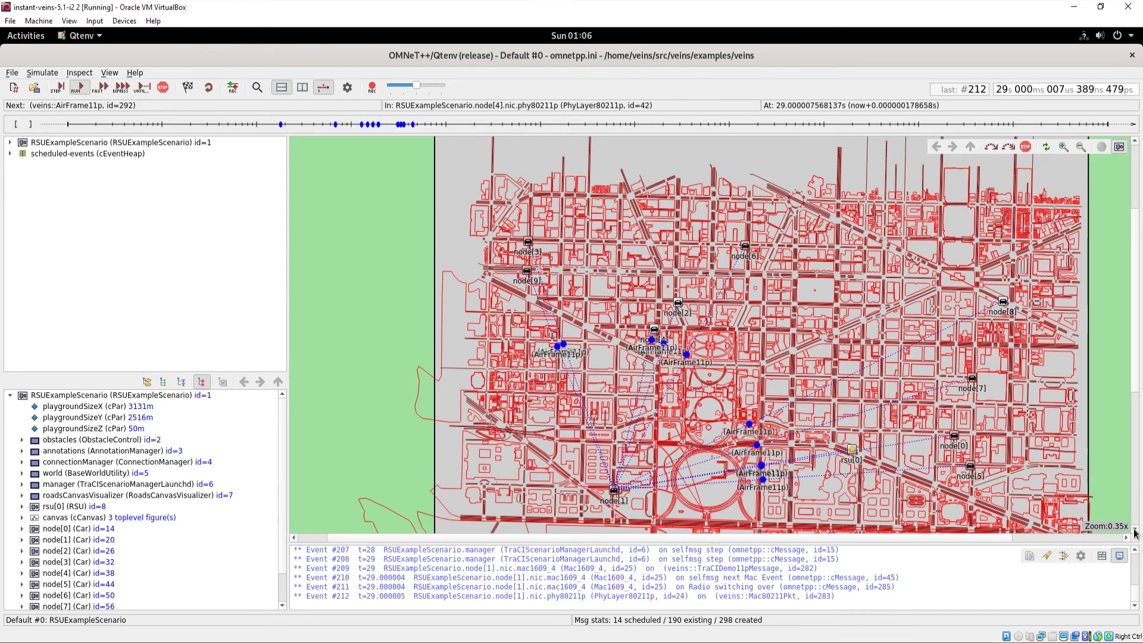